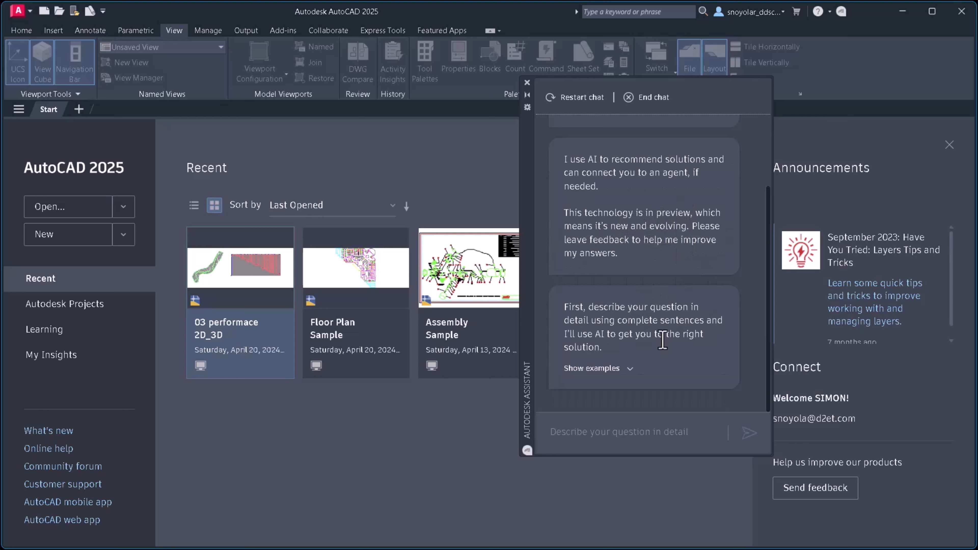
Step: Ask the Autodesk Assistant about "text scale" and open the suggested article on managing different text scales in the main drawing and Xref
click(623, 439)
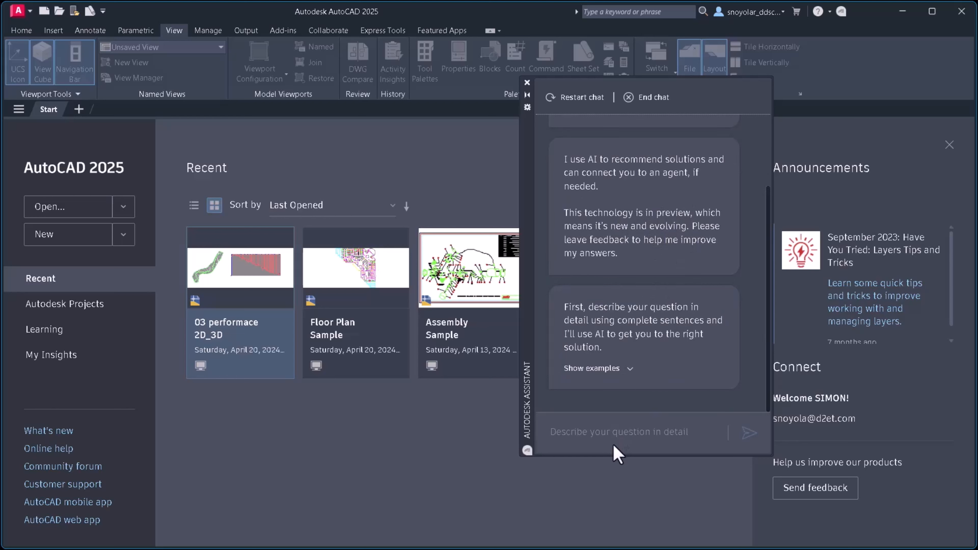
text(text scale)
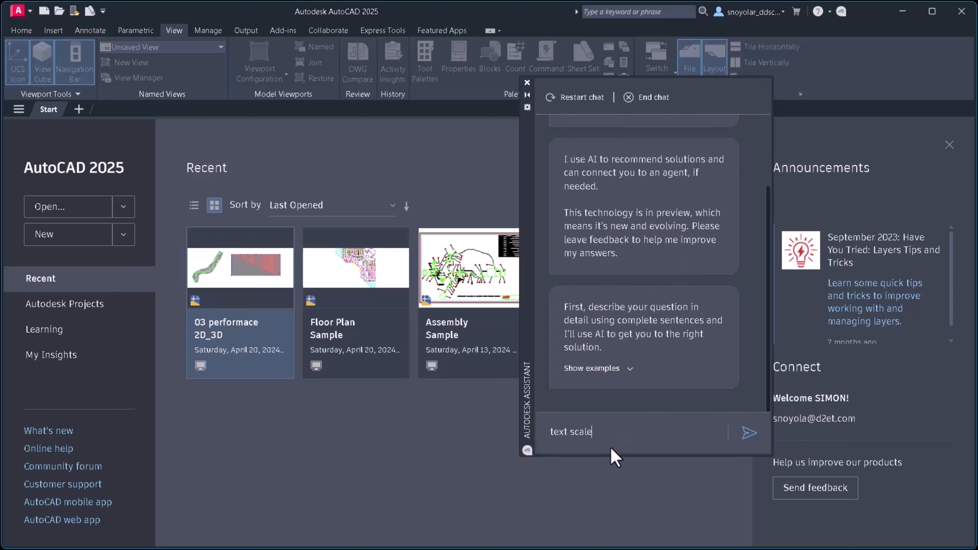
key(Return)
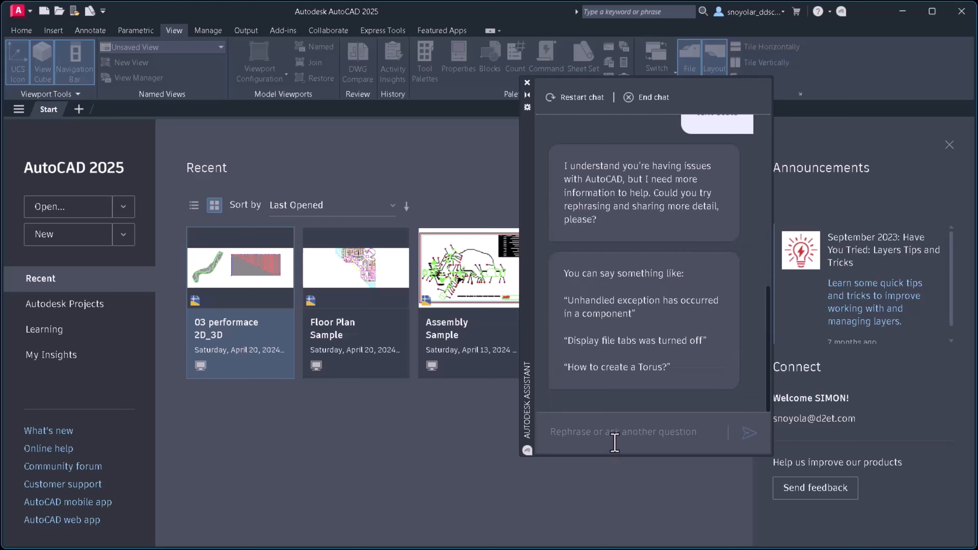
click(615, 435)
text(text scale)
key(Return)
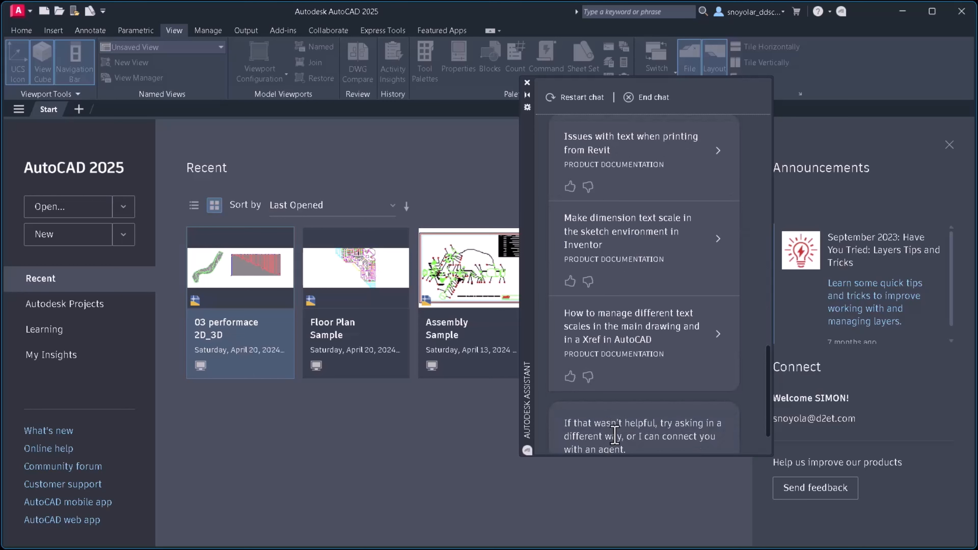
click(613, 341)
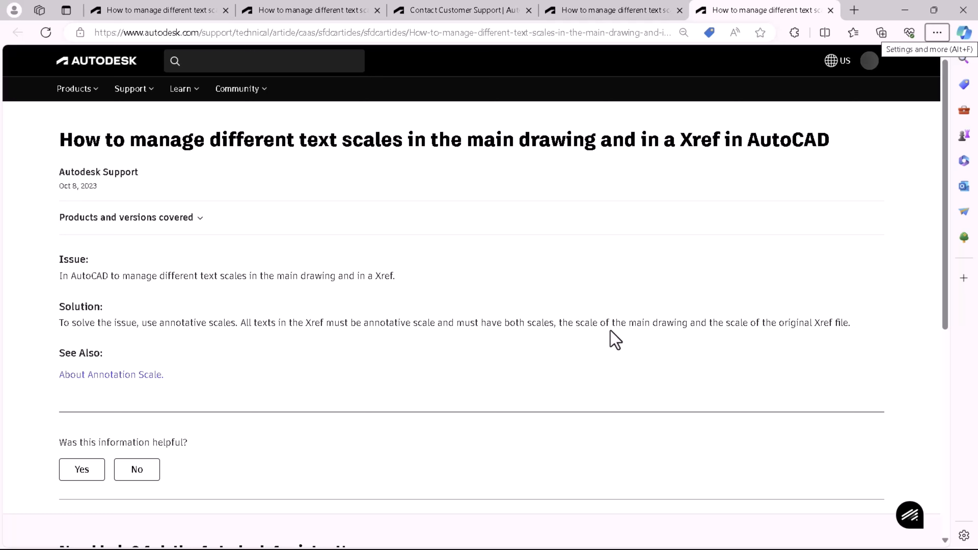
Step: Review the open text-scale support article and the Create a case form on the Contact Customer Support page
click(589, 12)
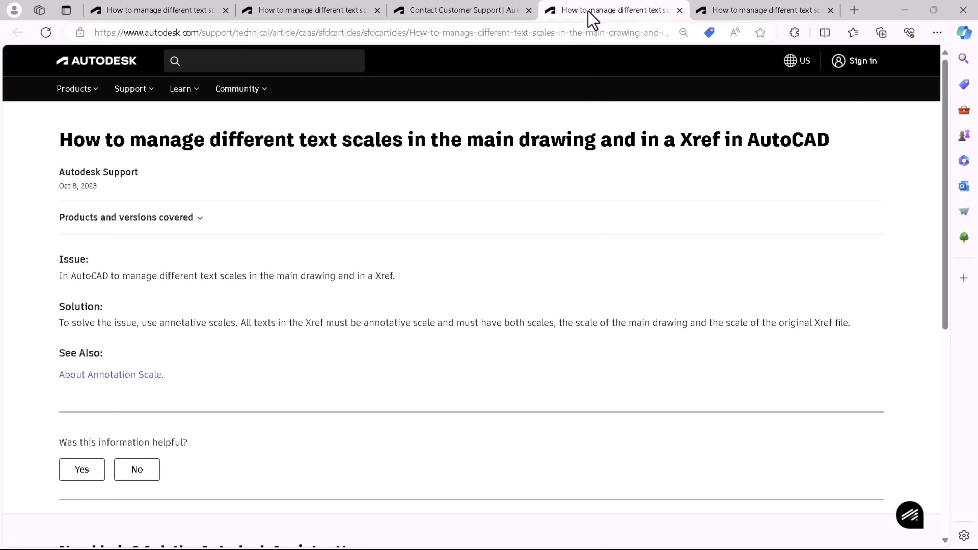
click(456, 13)
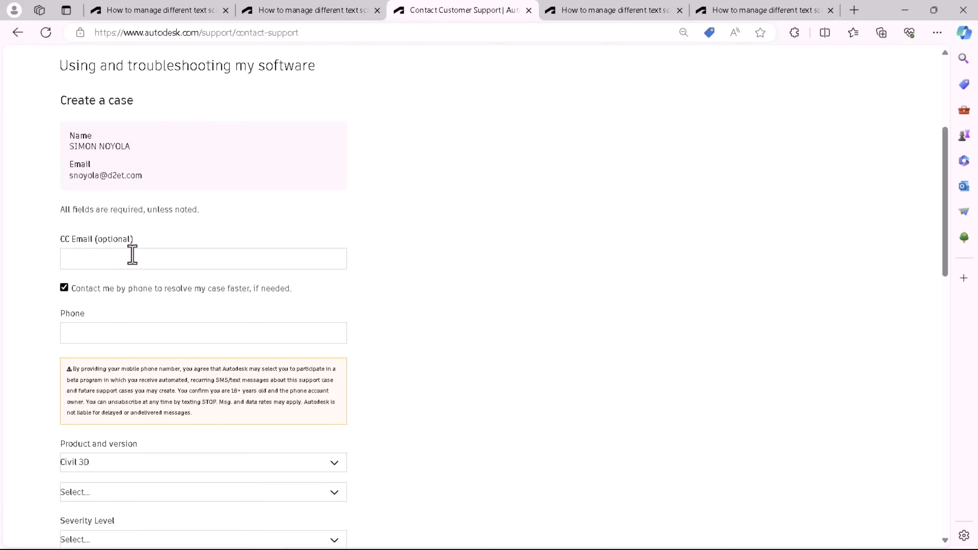
scroll(133, 270, down, 3)
scroll(87, 321, down, 3)
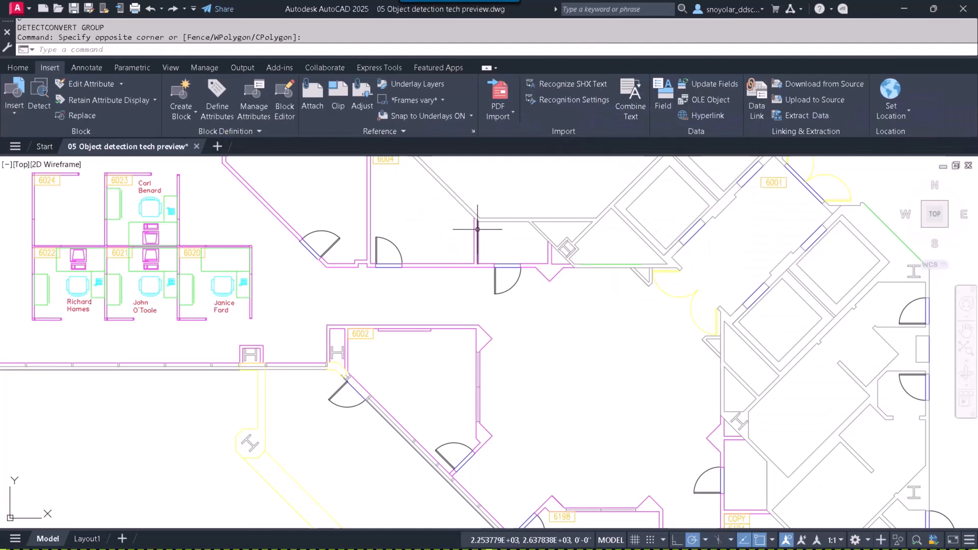
Step: Switch to AutoCAD, run Detect on the floor plan in 05 Object detection tech preview.dwg, and open the detected objects for review
click(21, 68)
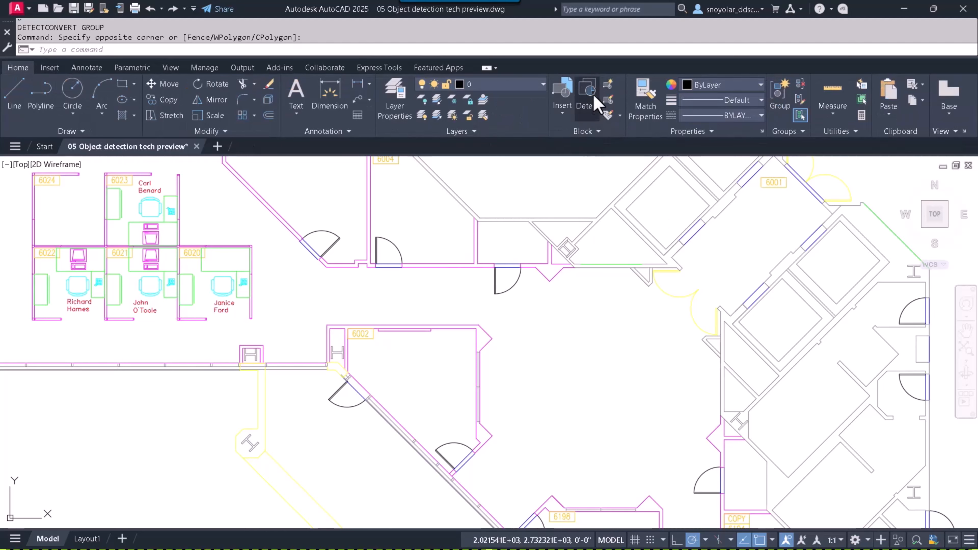
click(50, 68)
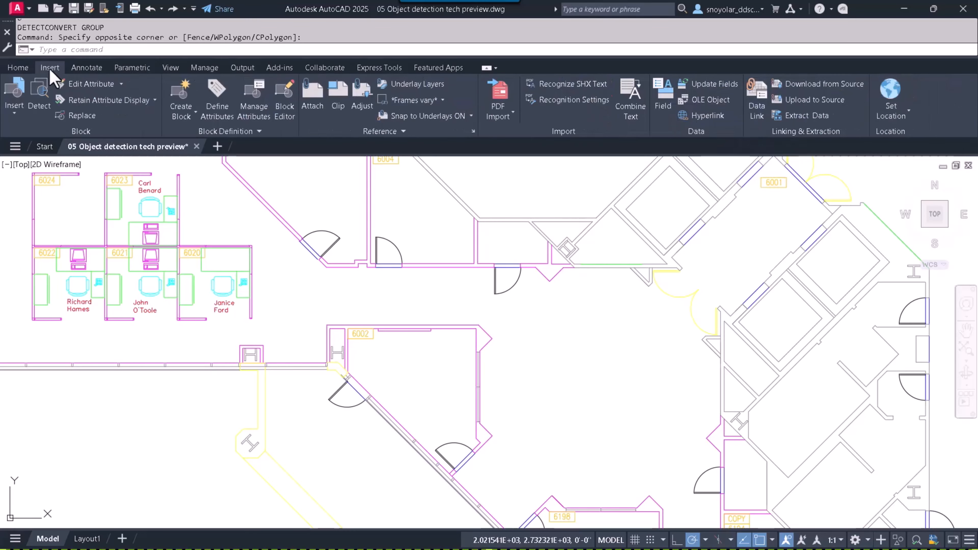
click(39, 96)
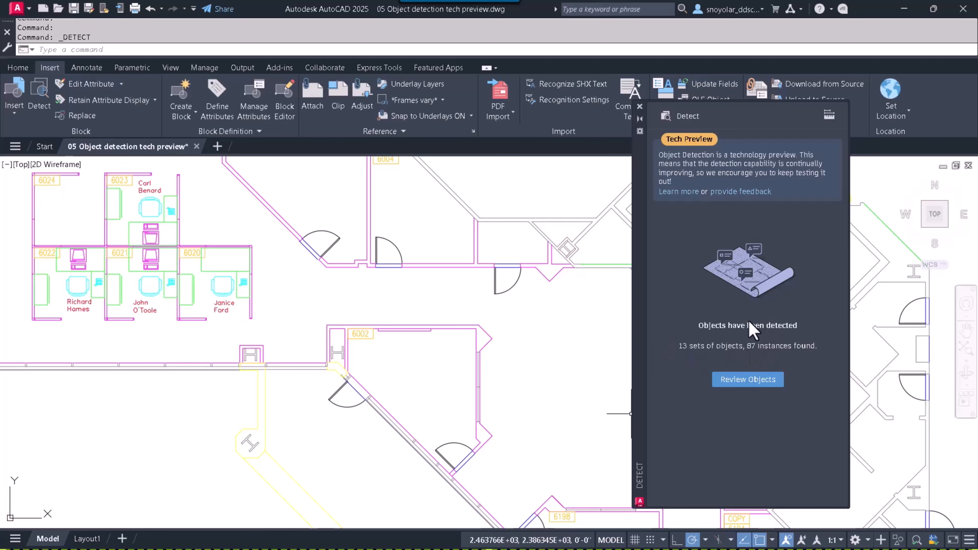
click(754, 383)
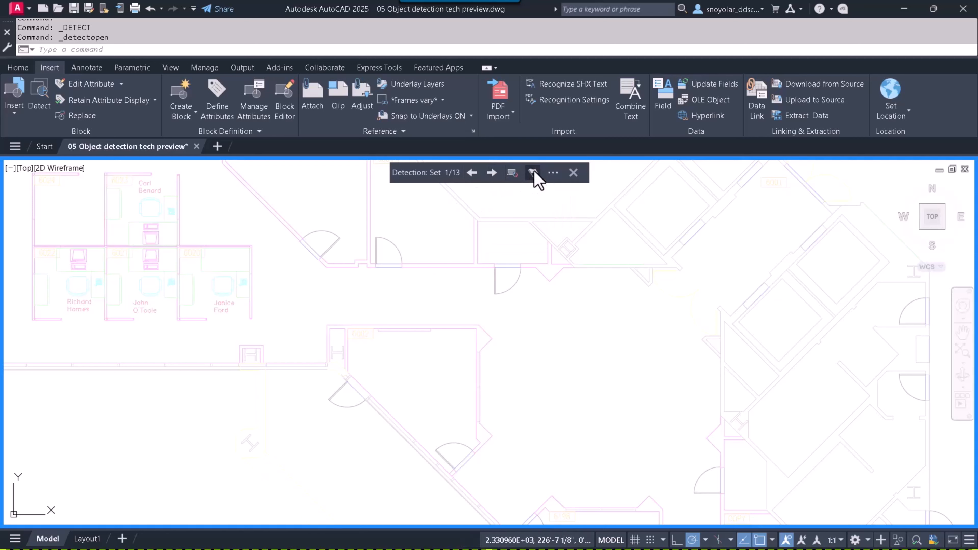
Step: Check the extra options for detection set 1 and inspect its primary instance on the cubicle partitions up close
click(557, 172)
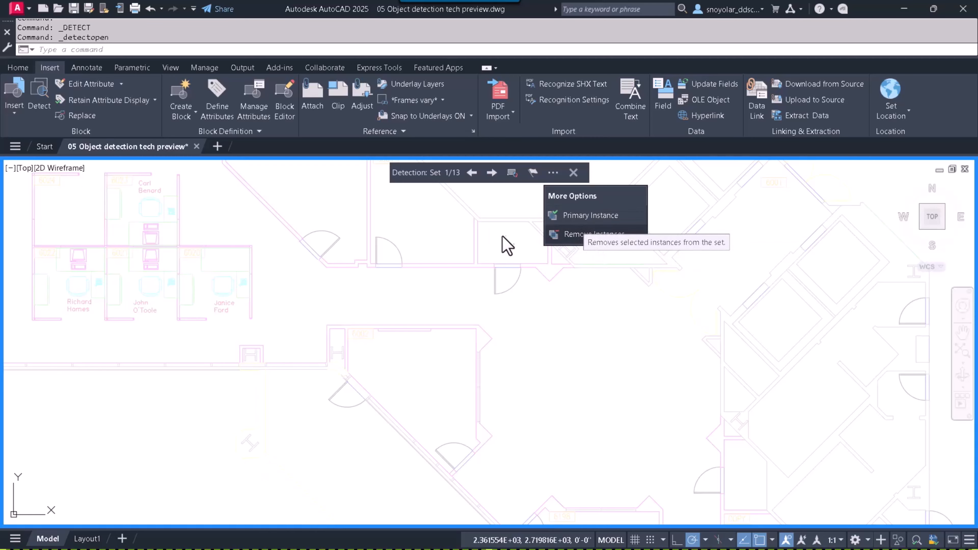
scroll(466, 292, down, 5)
scroll(655, 443, up, 8)
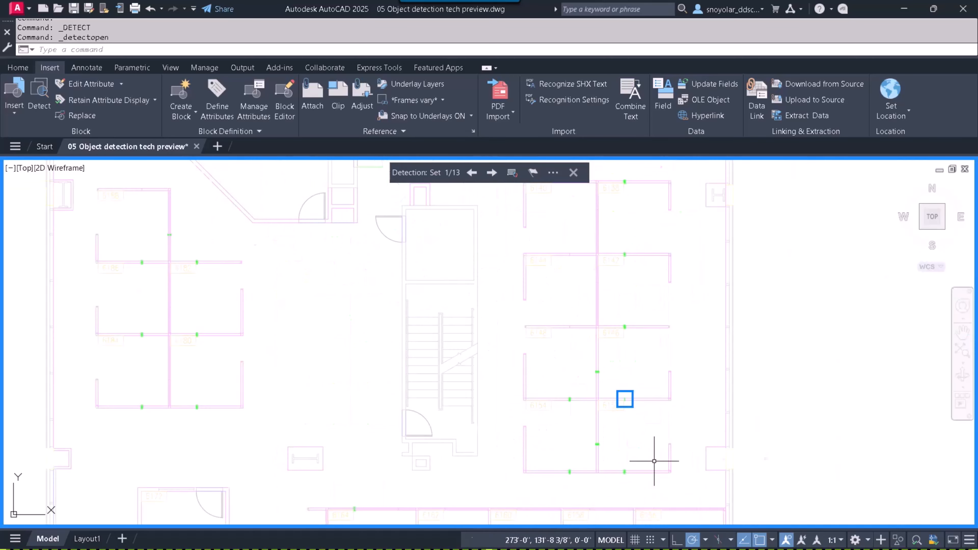
scroll(651, 346, up, 2)
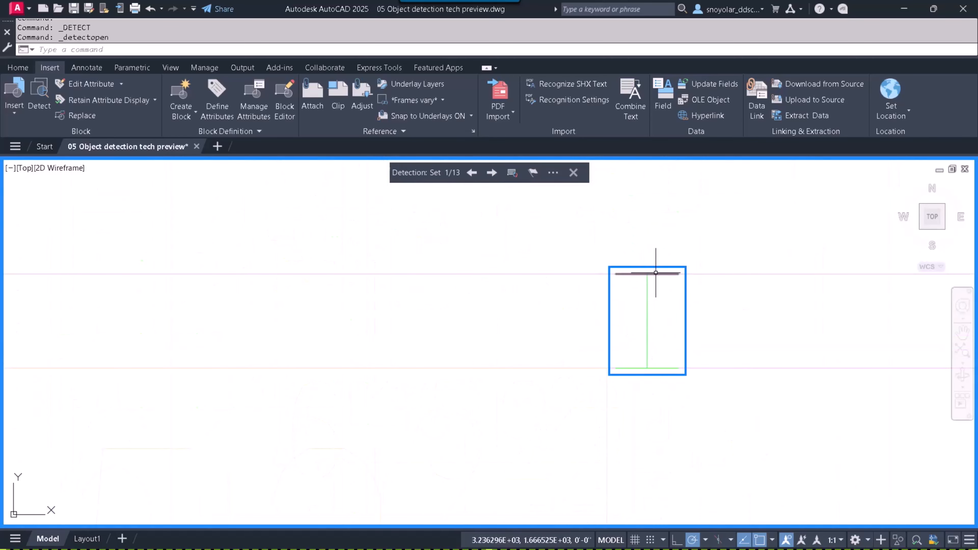
scroll(649, 333, down, 5)
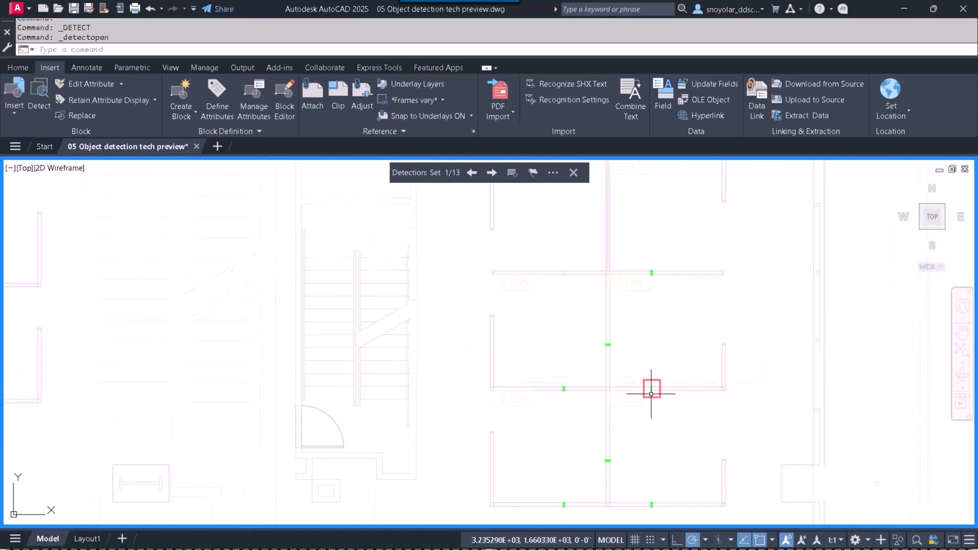
Step: Advance to detection set 2 and inspect the highlighted door instances across the floor plan
click(492, 172)
scroll(544, 313, down, 8)
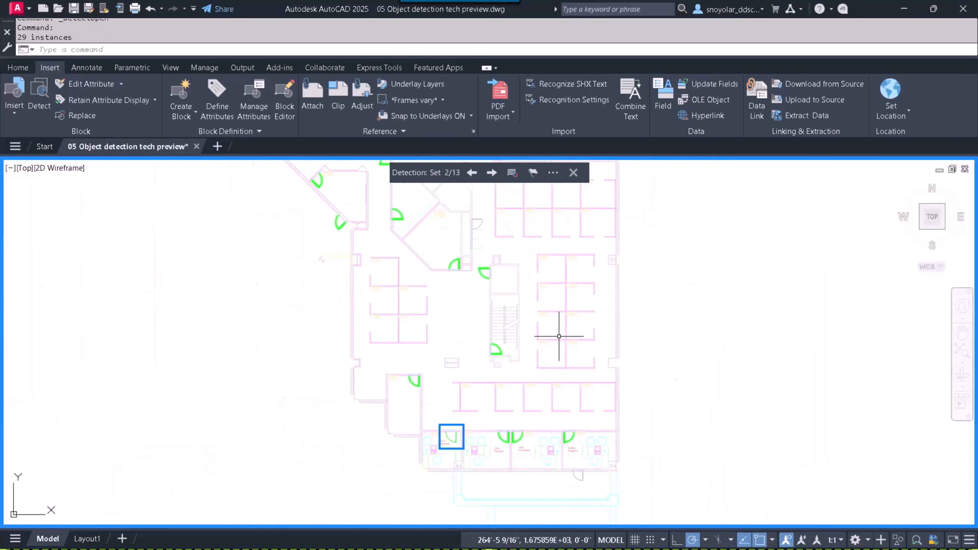
middle_drag(501, 248, 610, 350)
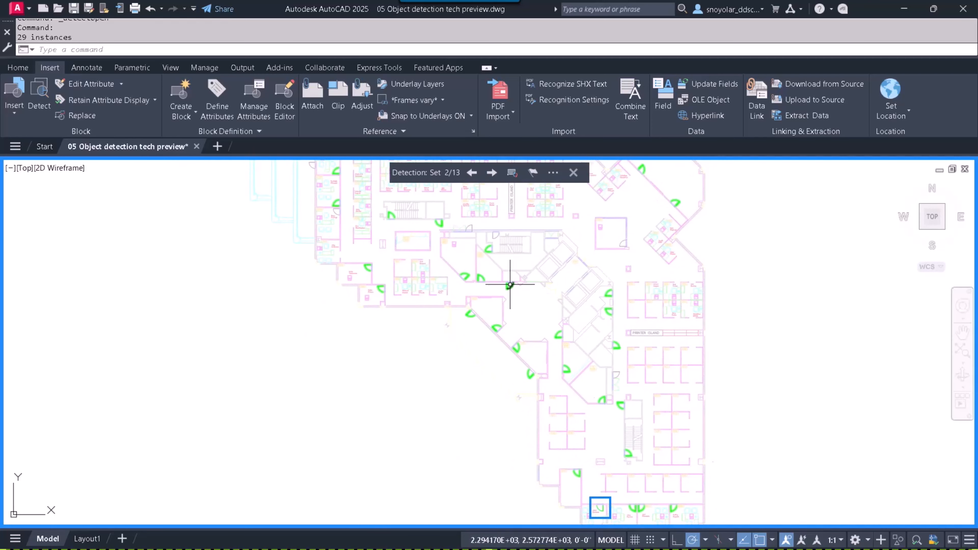
scroll(500, 282, up, 4)
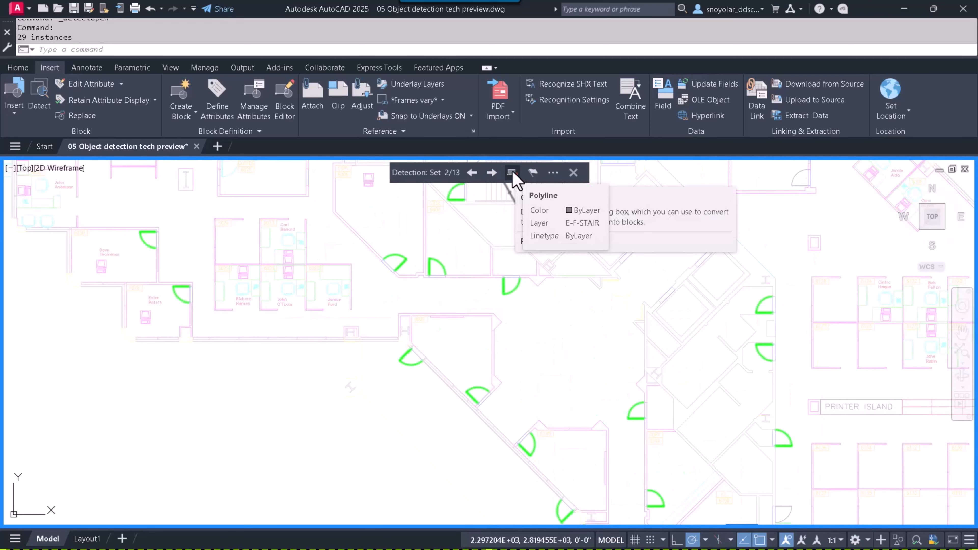
Step: Check the existing blocks offered for converting the detected door set and open the Blocks palette
click(513, 173)
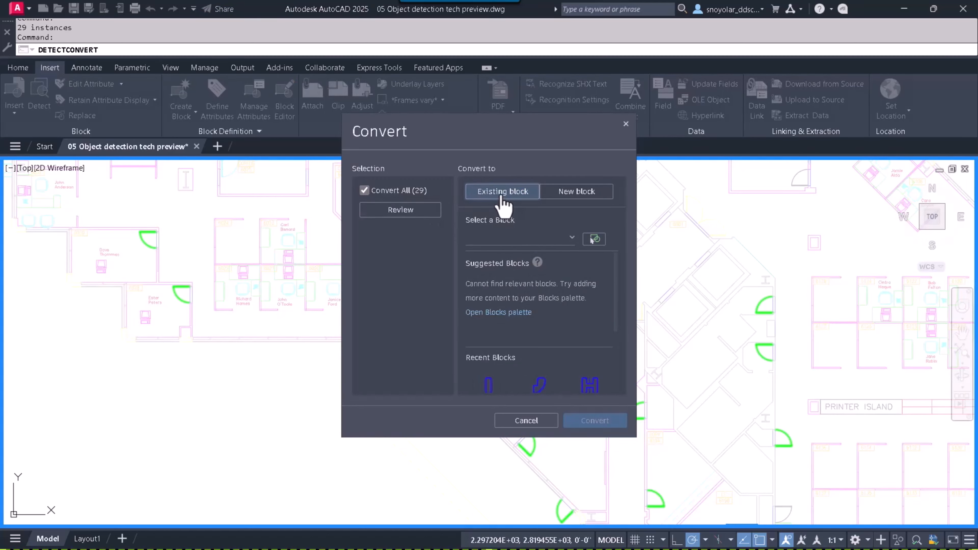
click(514, 239)
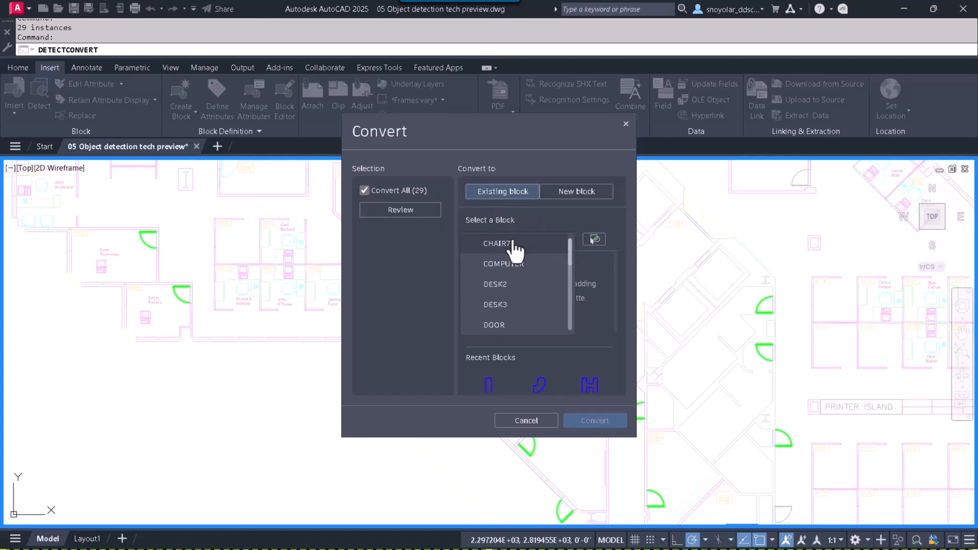
click(427, 298)
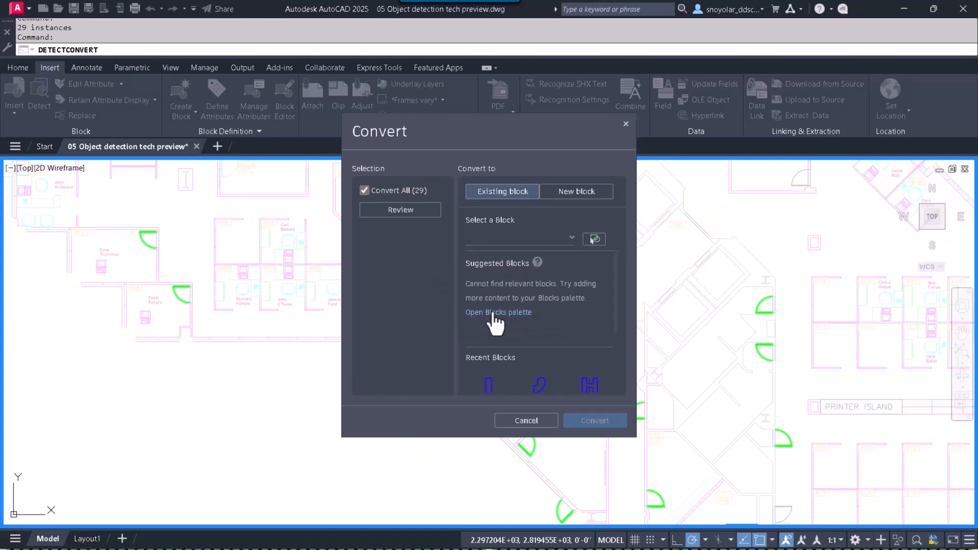
click(495, 313)
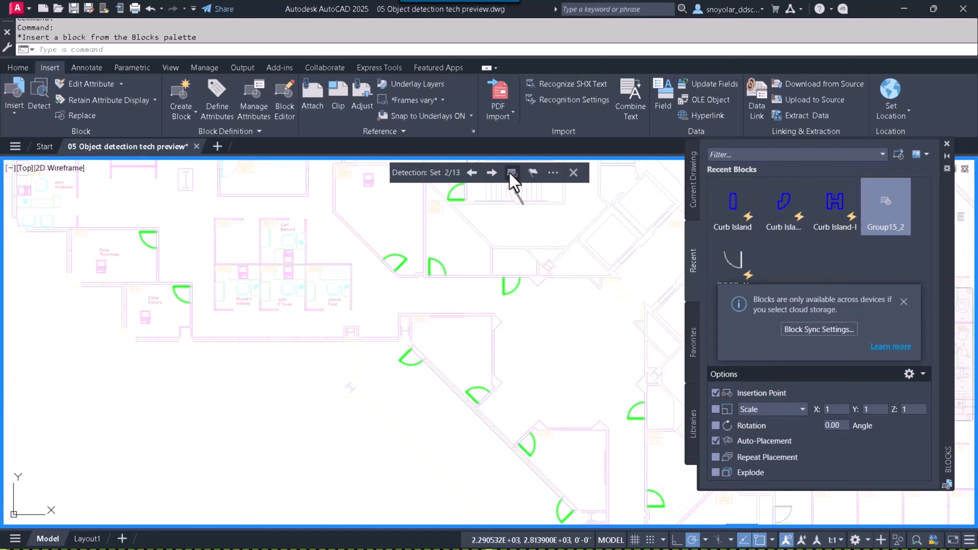
Step: View the error-reporting choices and the primary-instance and remove-instances options for the detected door set
click(533, 173)
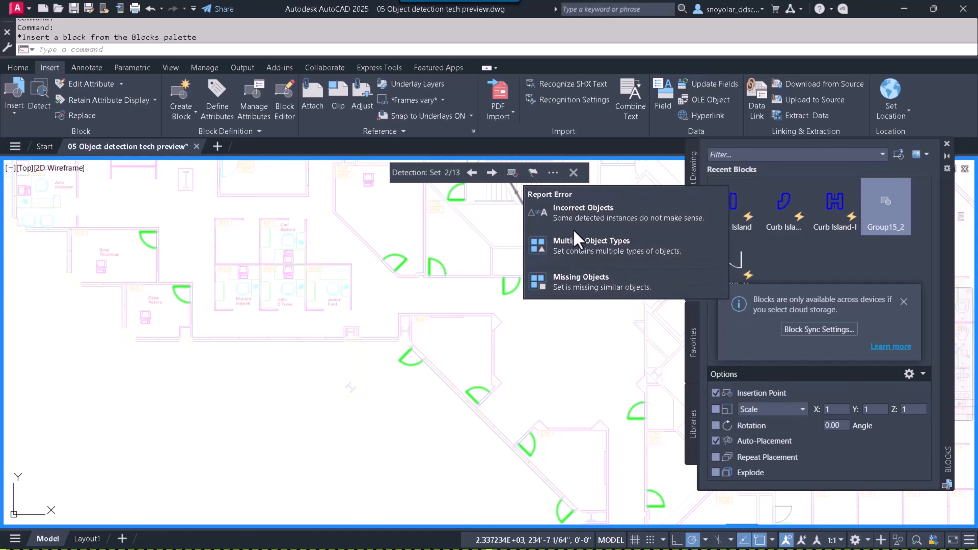
click(553, 173)
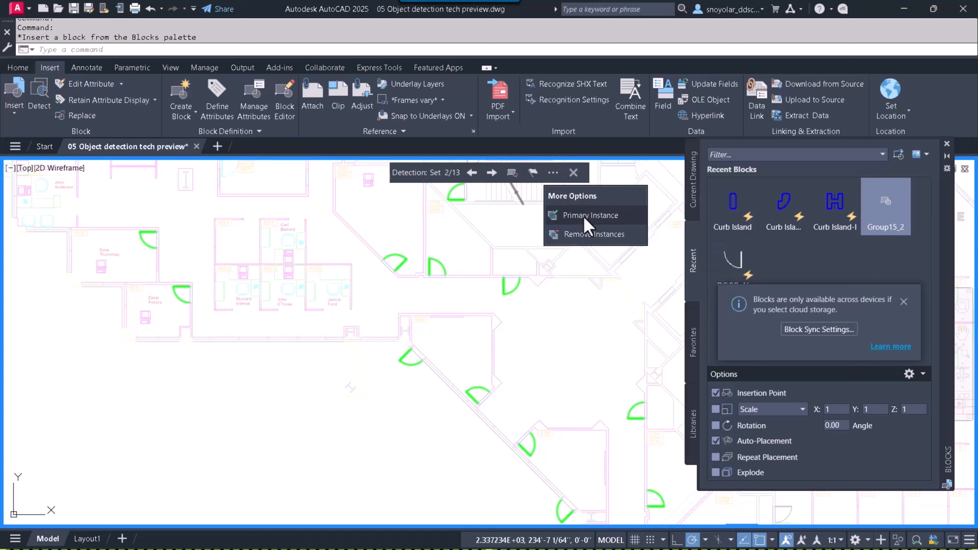
click(510, 283)
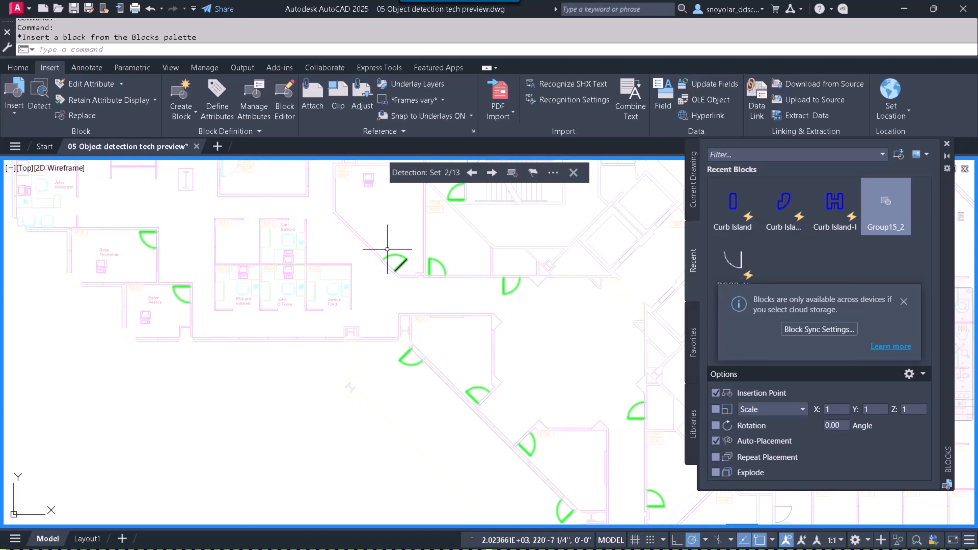
click(553, 173)
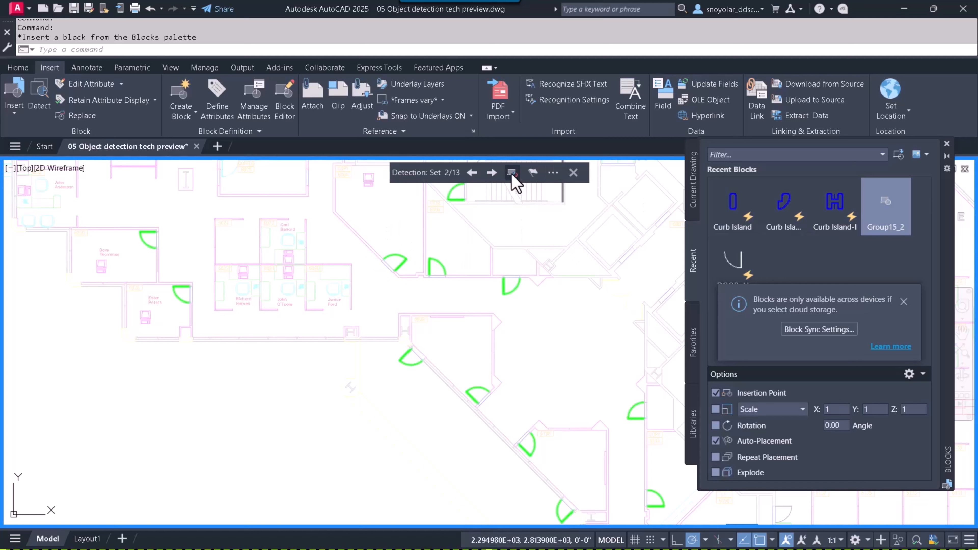
Step: Convert all instances in the door set to a new block named DOOR_AI with its basepoint at the geometry center, and close the detection review
click(513, 173)
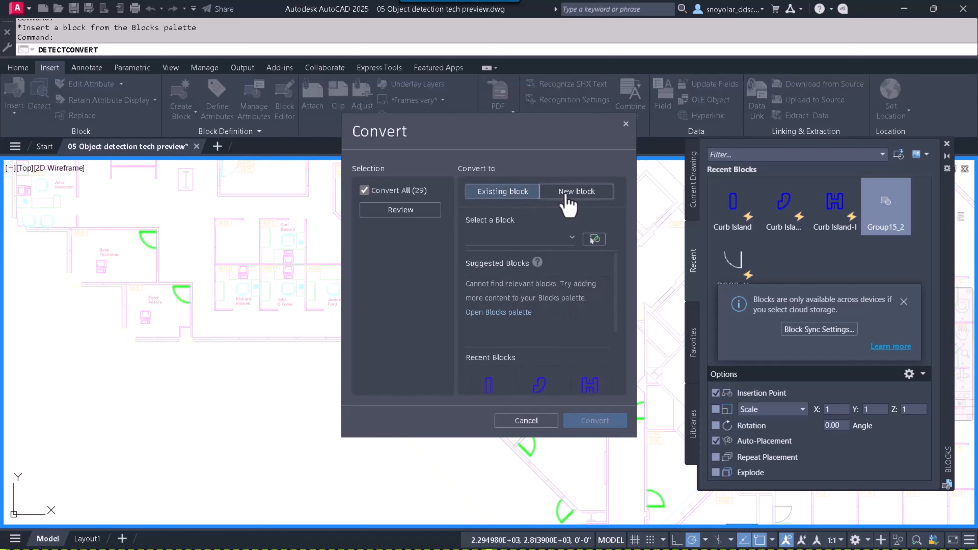
click(565, 193)
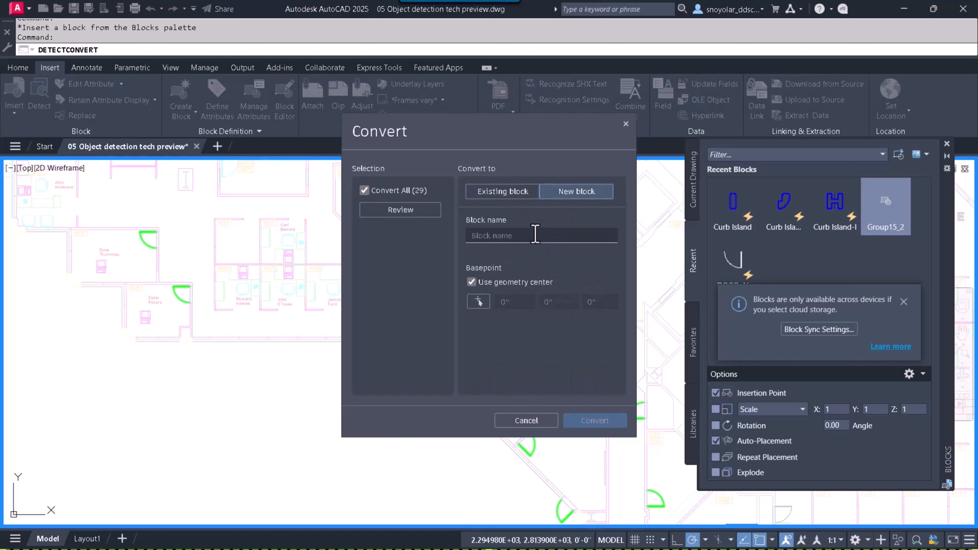
text(DOOR_AI)
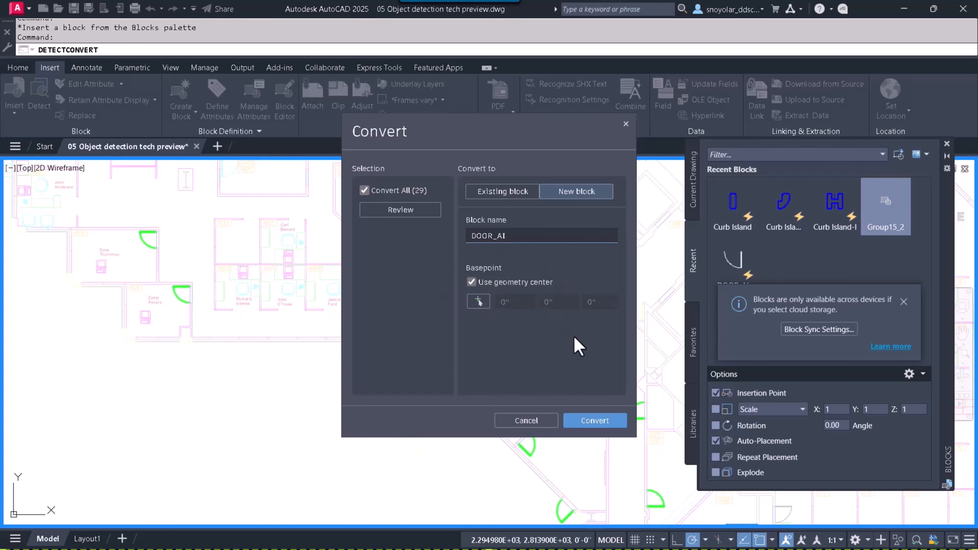
click(595, 421)
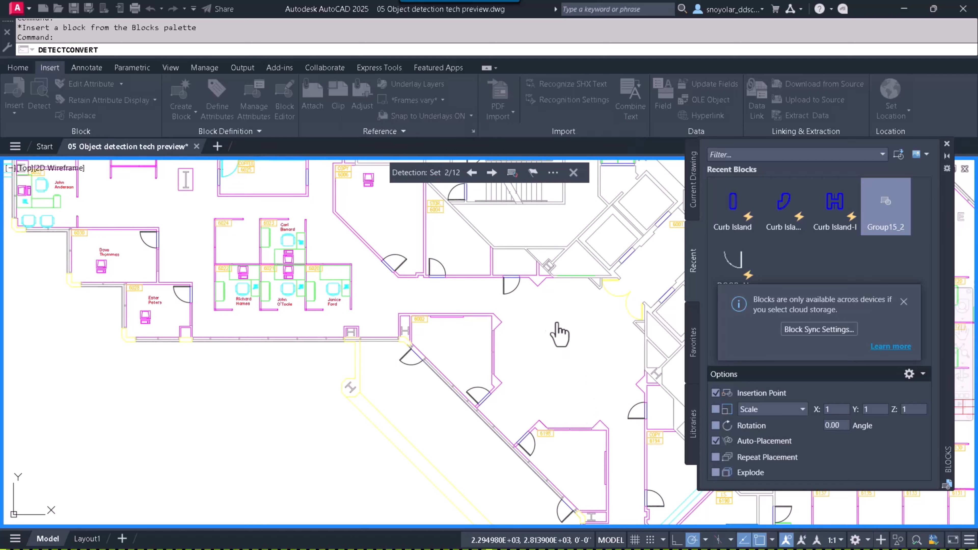
click(573, 172)
Step: Open the converted door block in the corridor above room 6002 in the Block Editor
scroll(512, 282, up, 5)
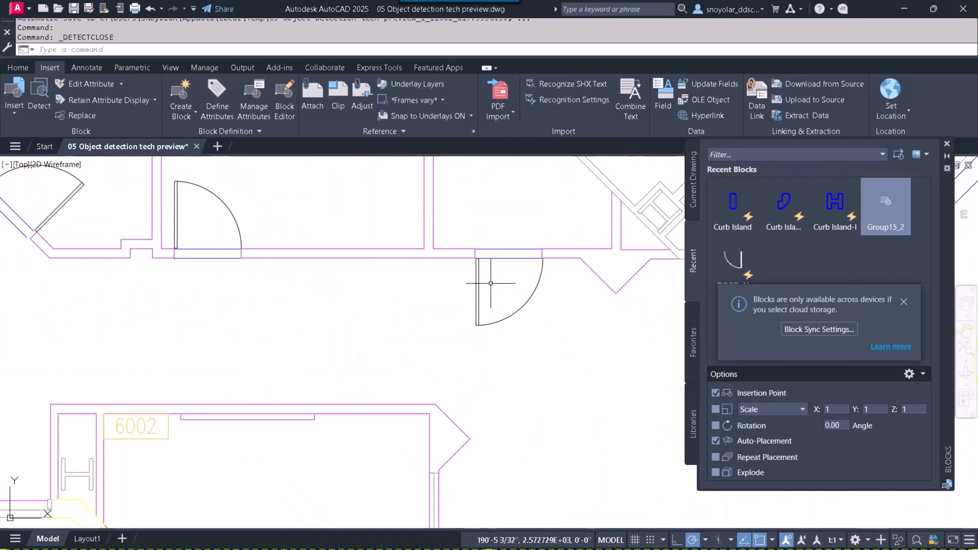
click(487, 290)
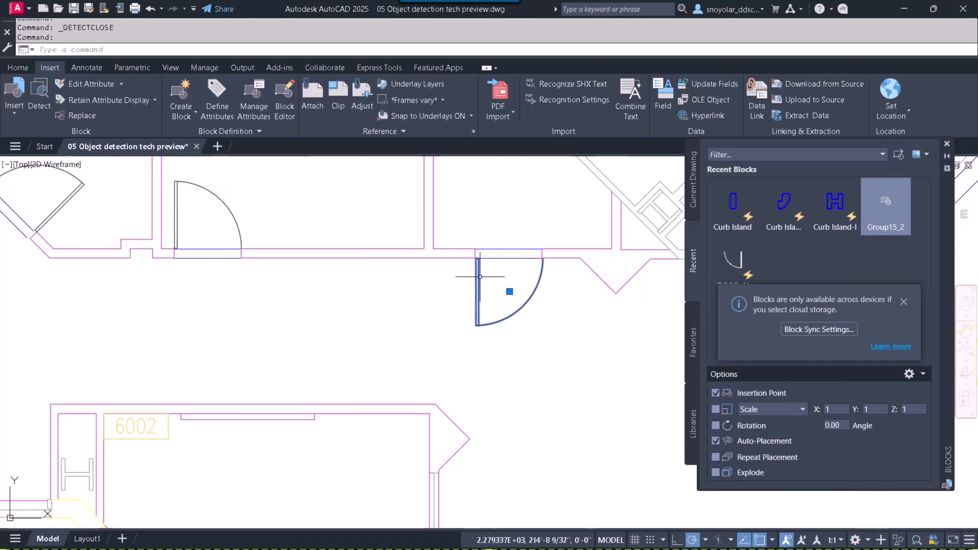
right_click(443, 284)
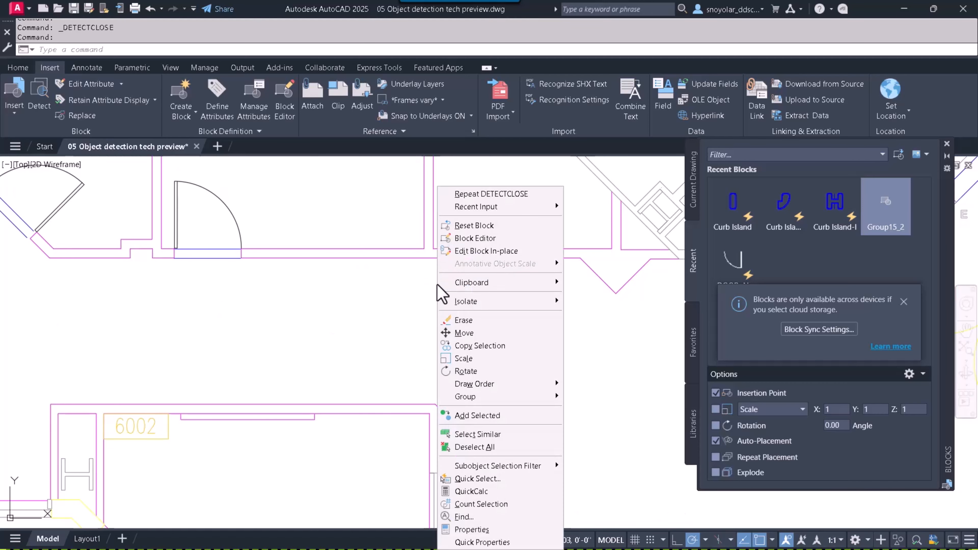
click(471, 240)
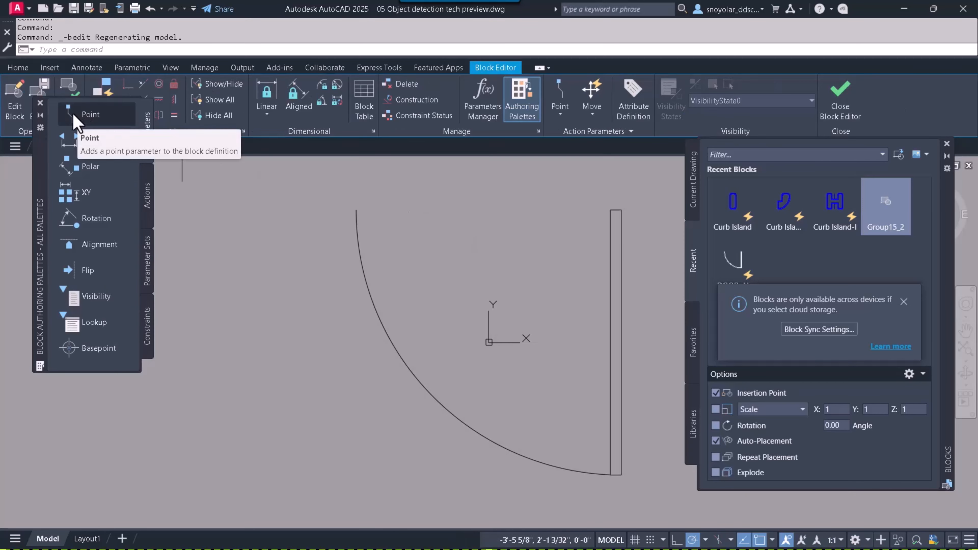
Step: Add a point parameter at the upper-right corner of the door panel, place its label, and close the Block Editor saving the changes
click(74, 116)
scroll(229, 285, down, 4)
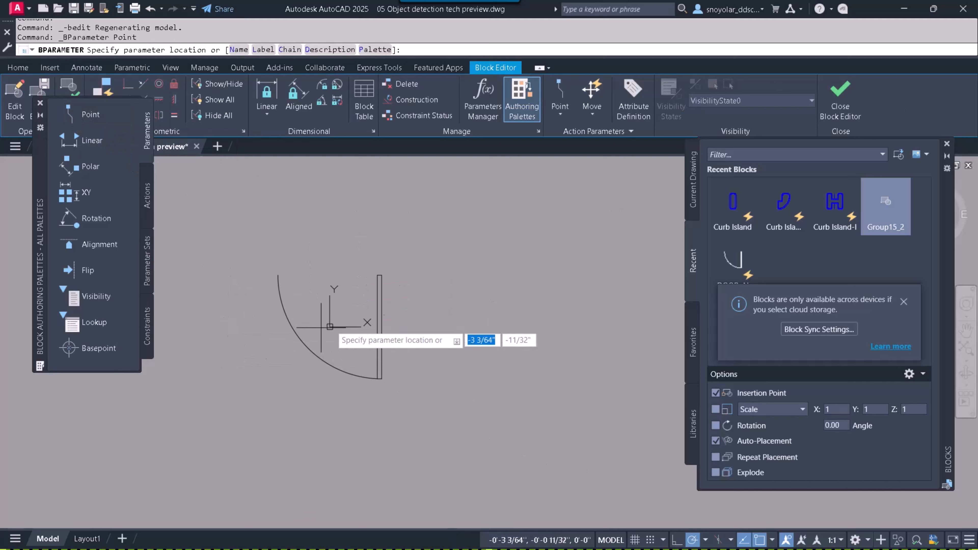
click(382, 274)
click(436, 240)
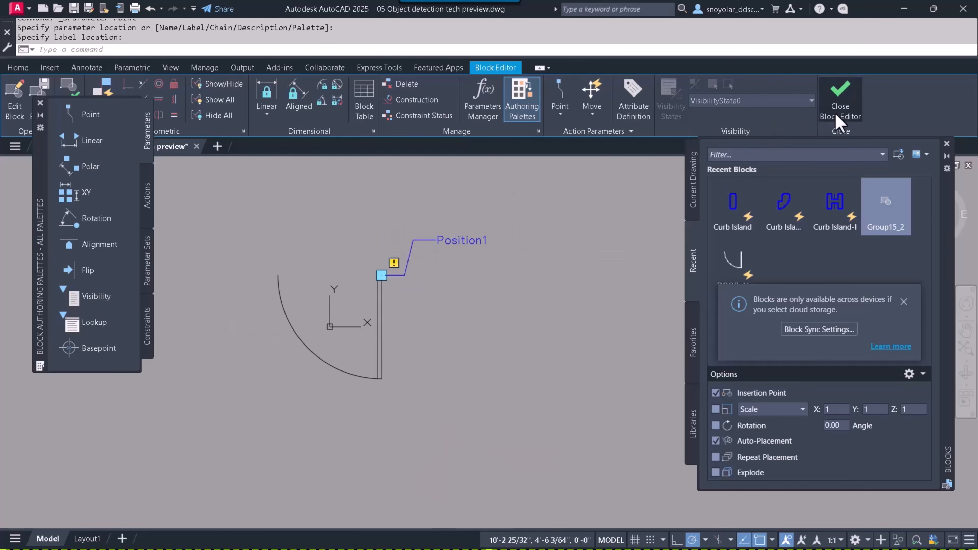
click(839, 122)
click(491, 257)
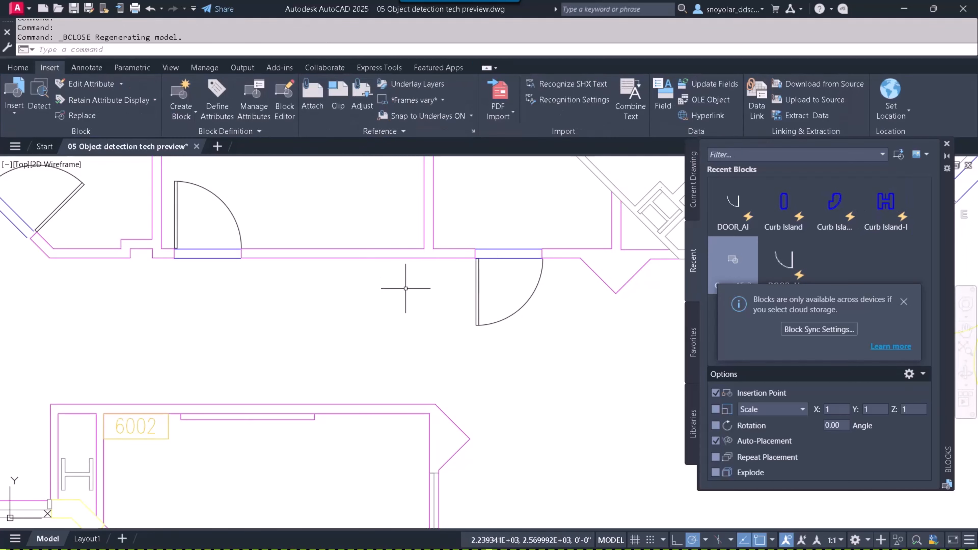
Step: Insert the DOOR_AI block at the hinge corner of the existing corridor door above room 6002
click(14, 112)
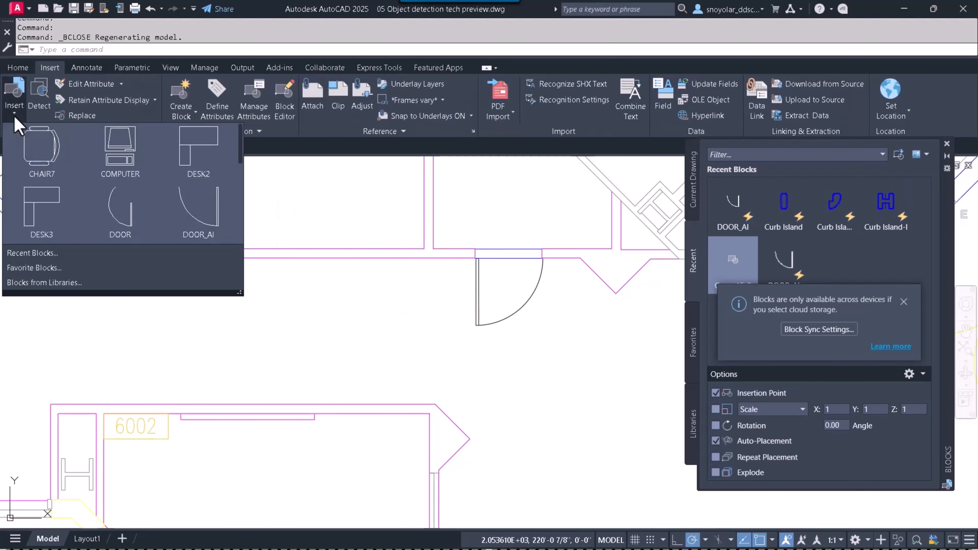
click(193, 213)
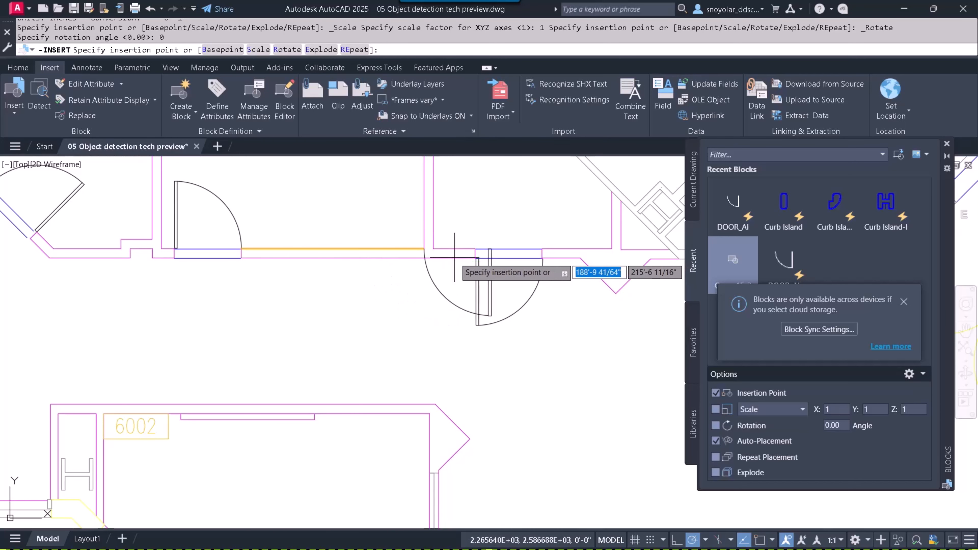
click(476, 259)
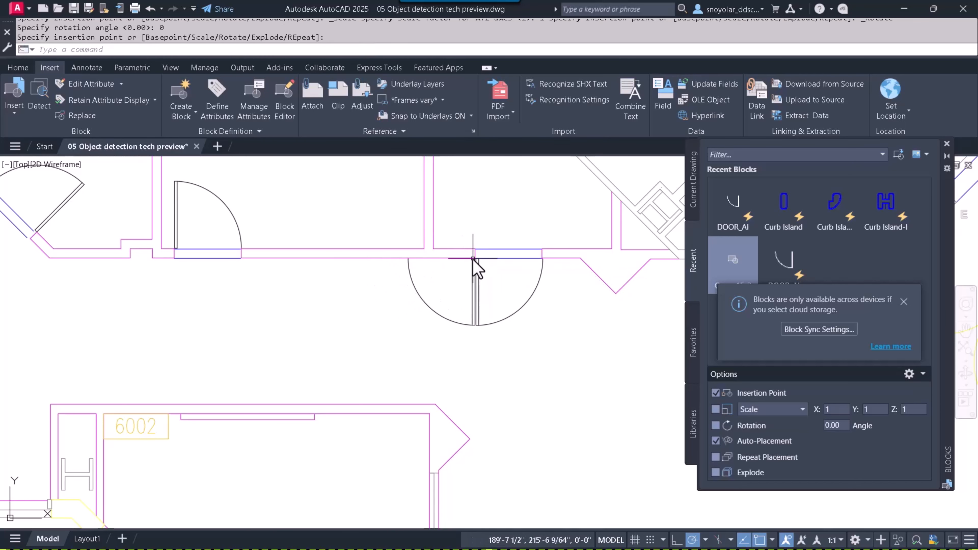
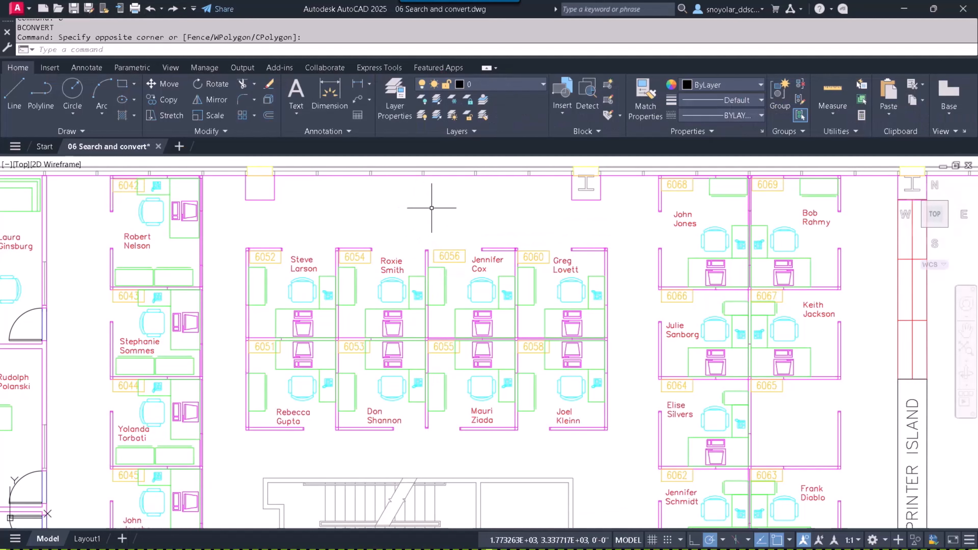
Step: Run BCONVERT on the computer in cubicle 6052 and accept all matching instances
text(BC)
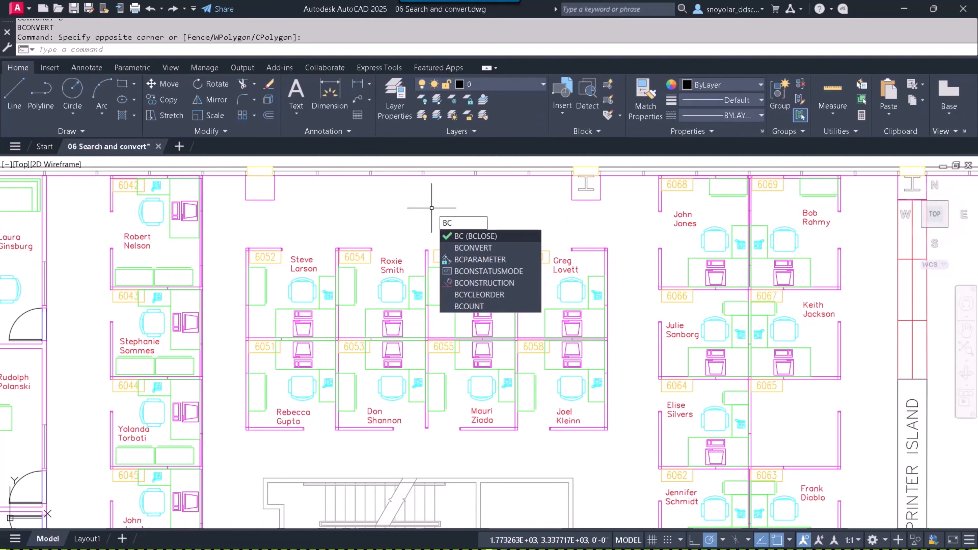
click(470, 248)
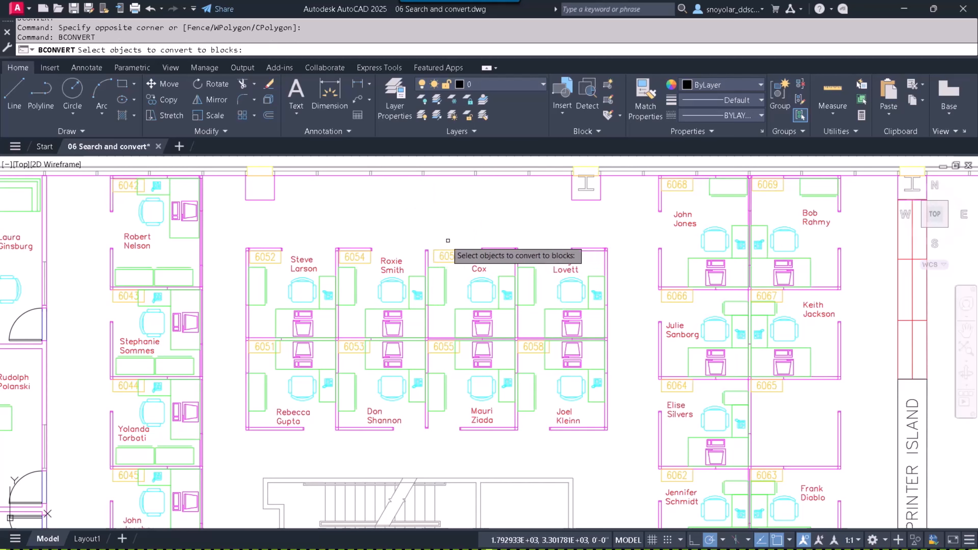
click(303, 325)
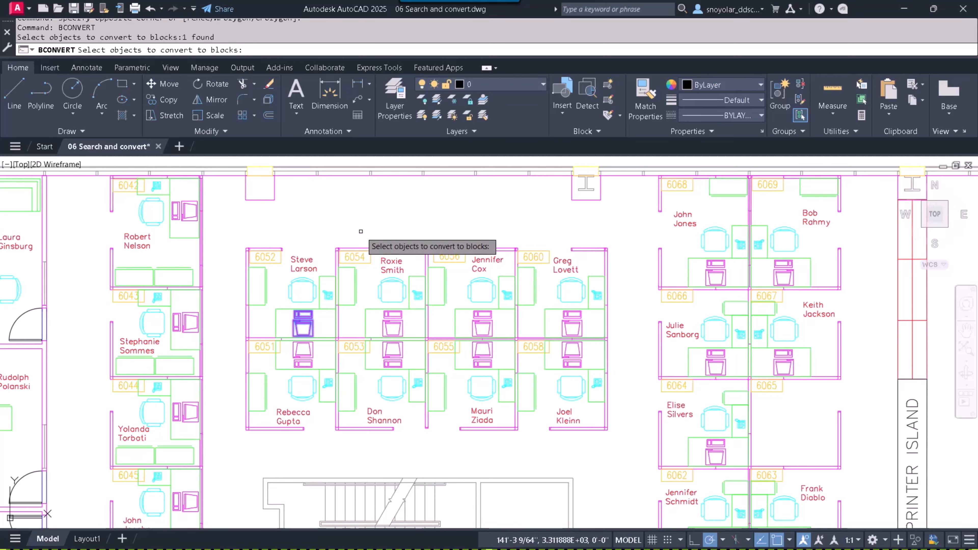
key(Return)
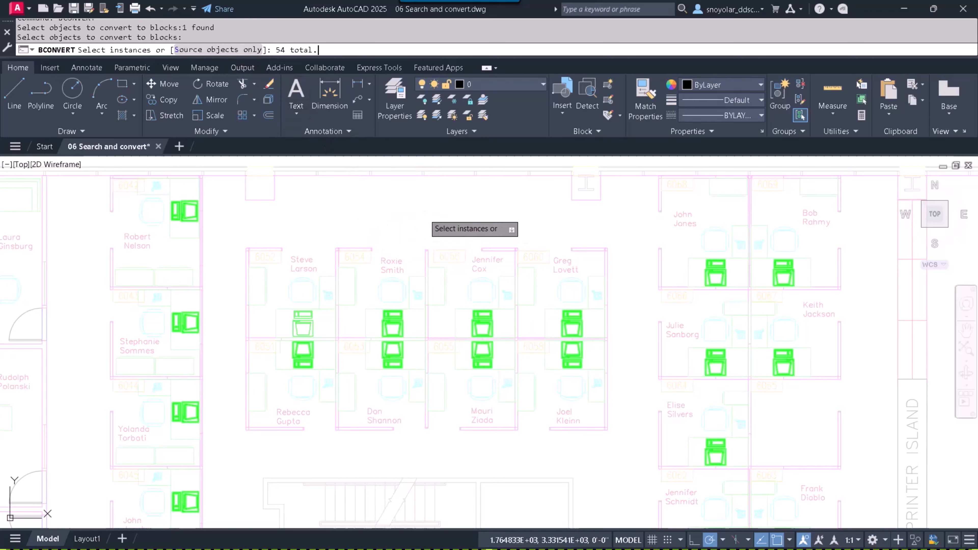
key(Return)
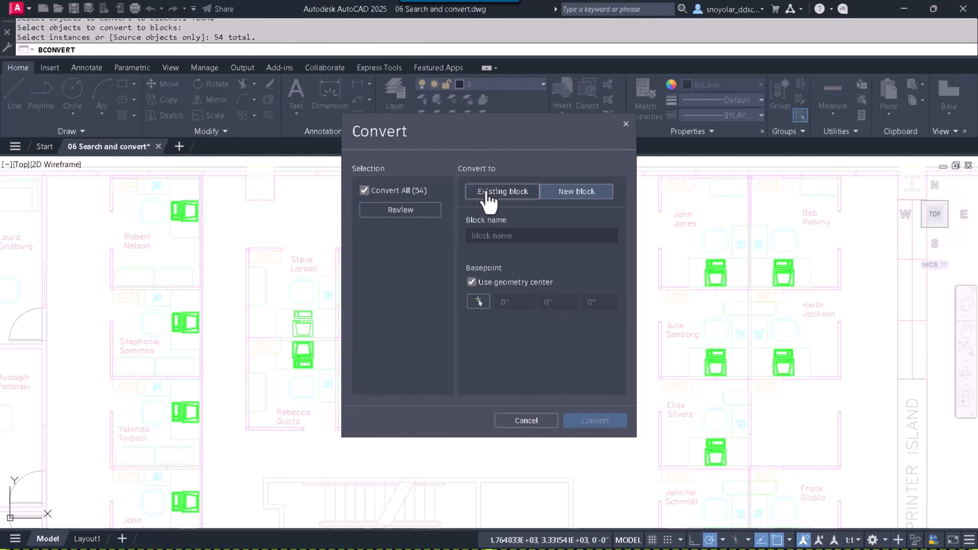
Step: Check the existing blocks offered and convert all matched computers to a new block named CPU2 with its basepoint at the geometry center
click(490, 194)
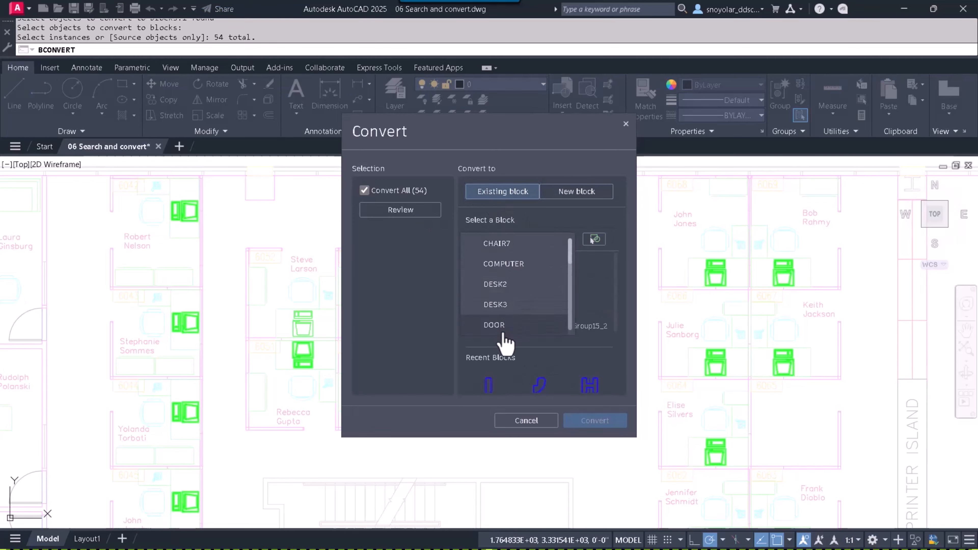
click(572, 225)
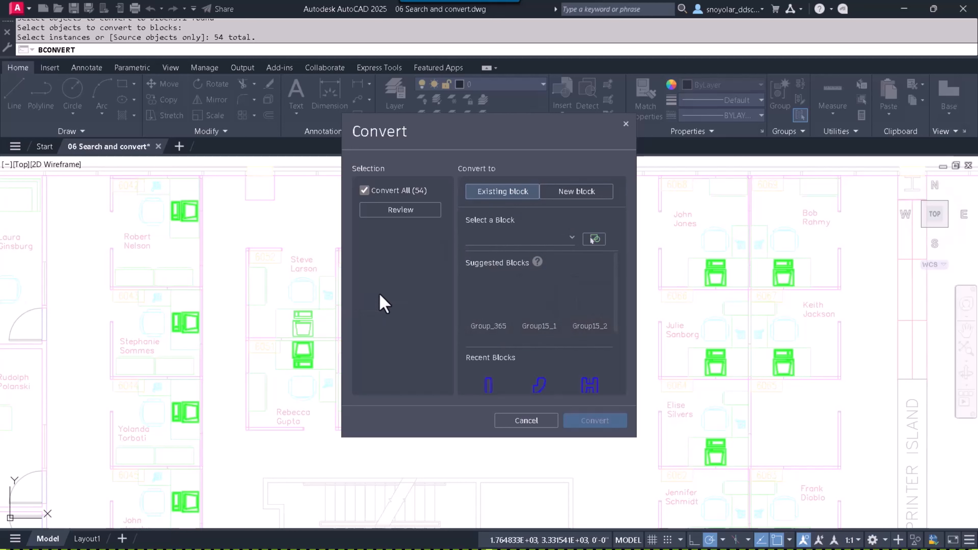
click(576, 191)
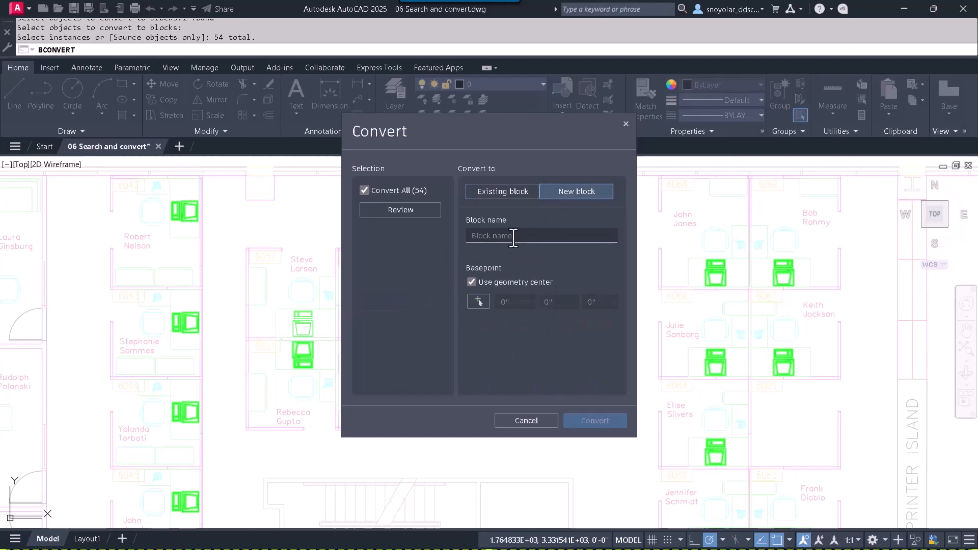
text(CPU2)
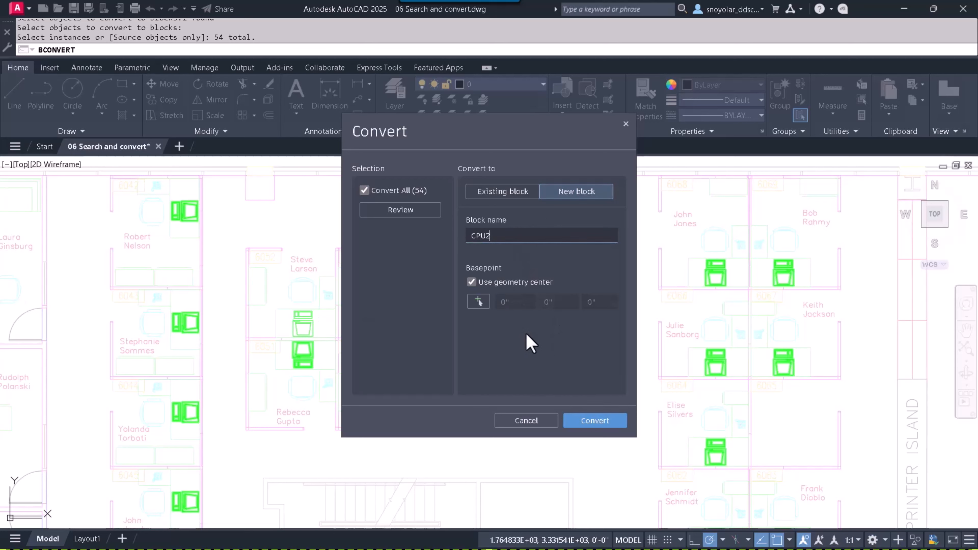
click(594, 421)
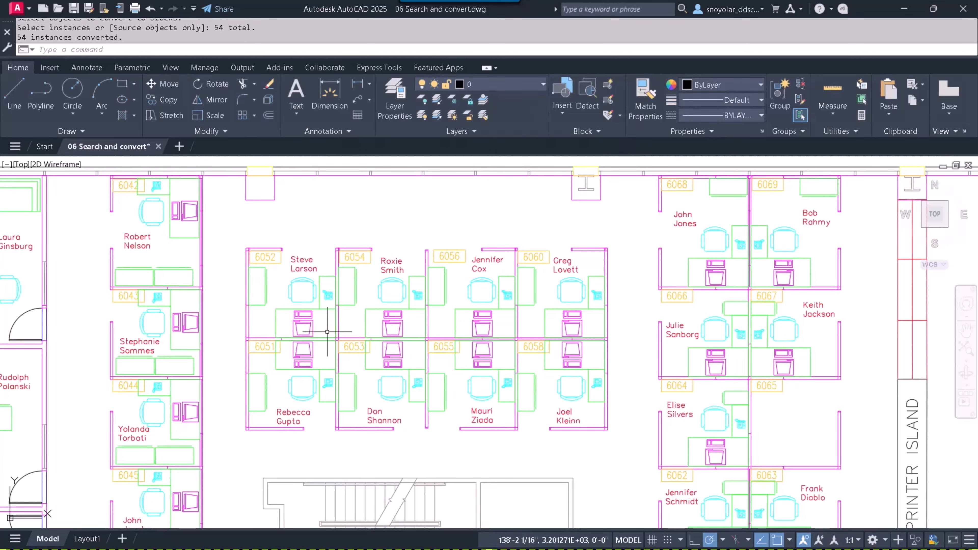
Step: List the properties of the converted computer in cubicle 6052, highlight its block name, and minimize the text window
text(LI)
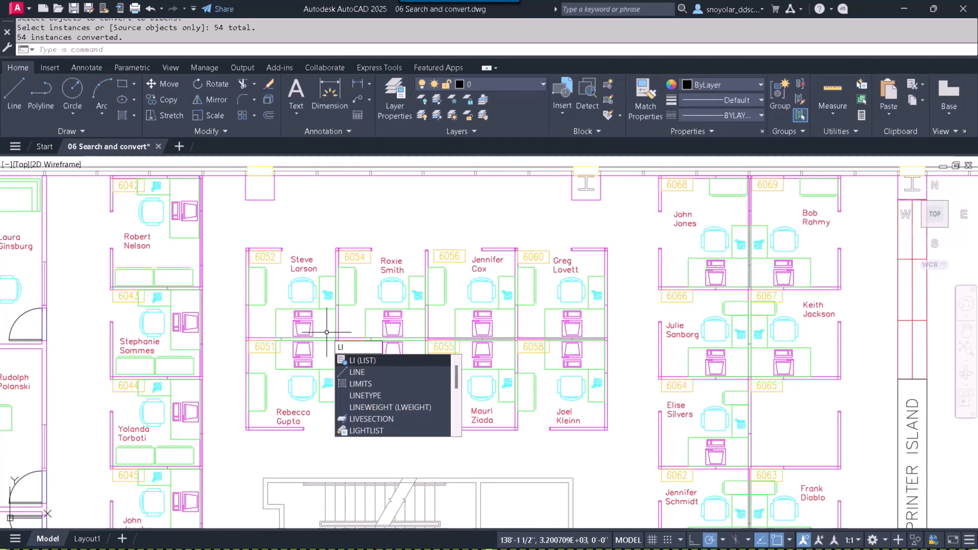
key(Return)
click(312, 327)
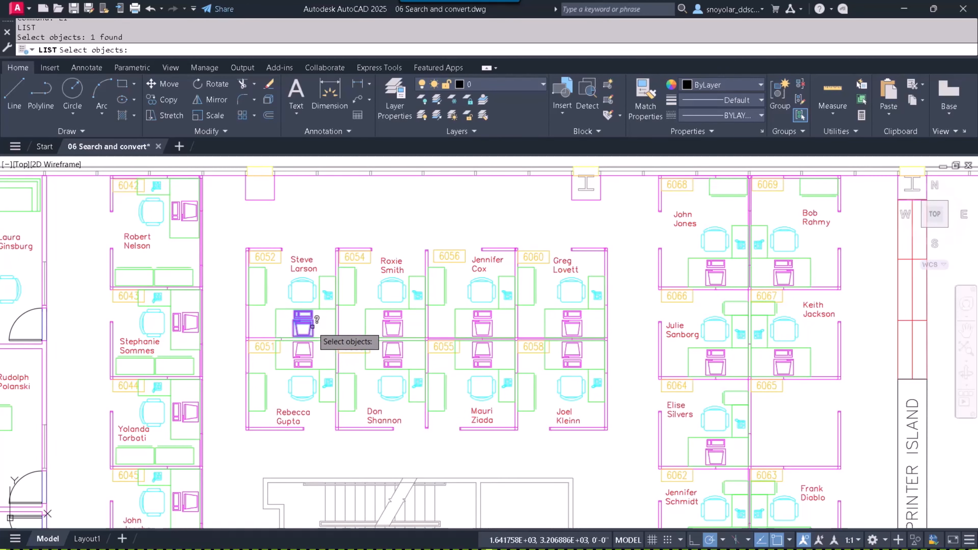
key(Return)
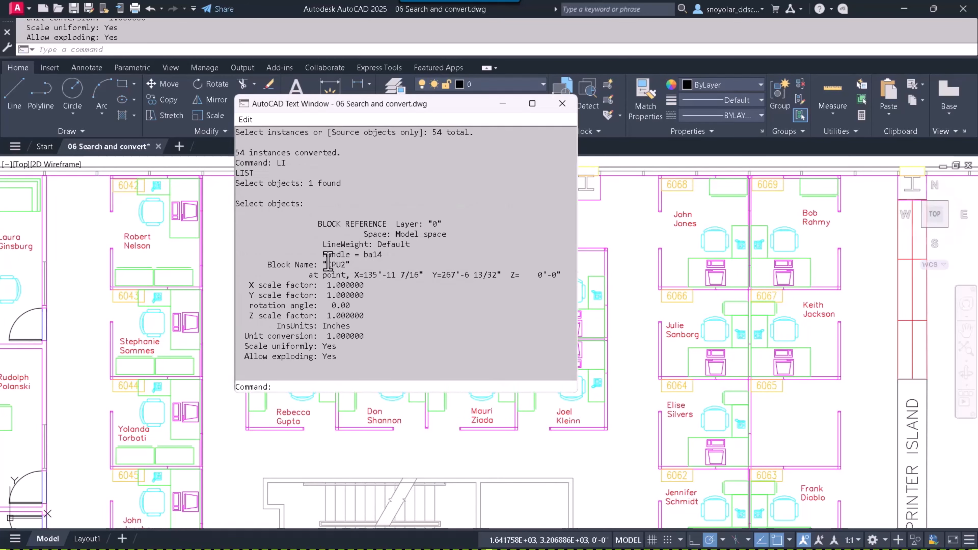
drag(328, 265, 358, 265)
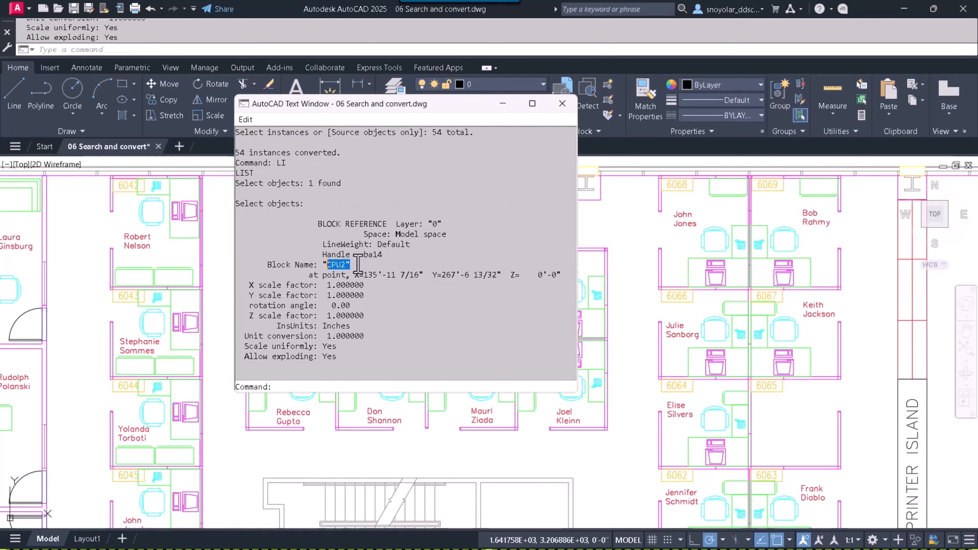
click(503, 103)
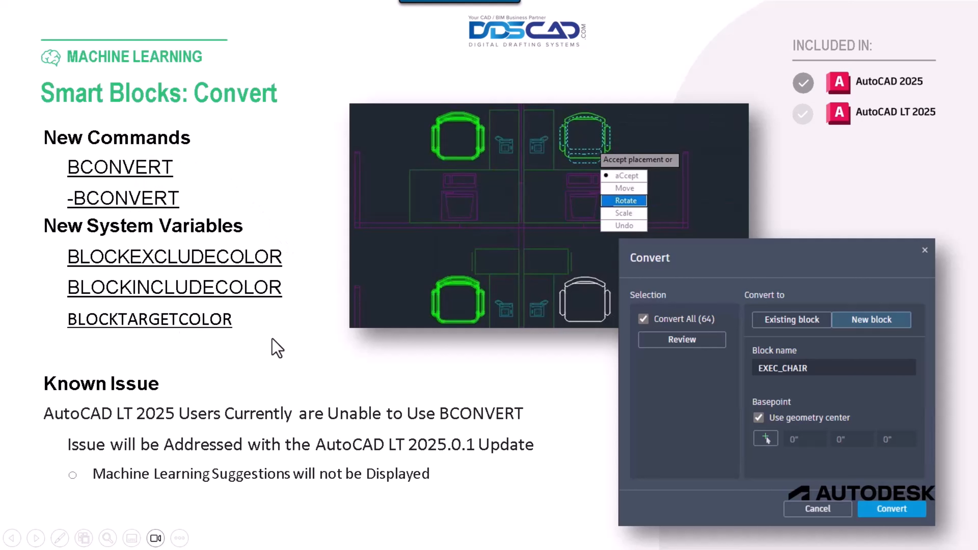
click(327, 379)
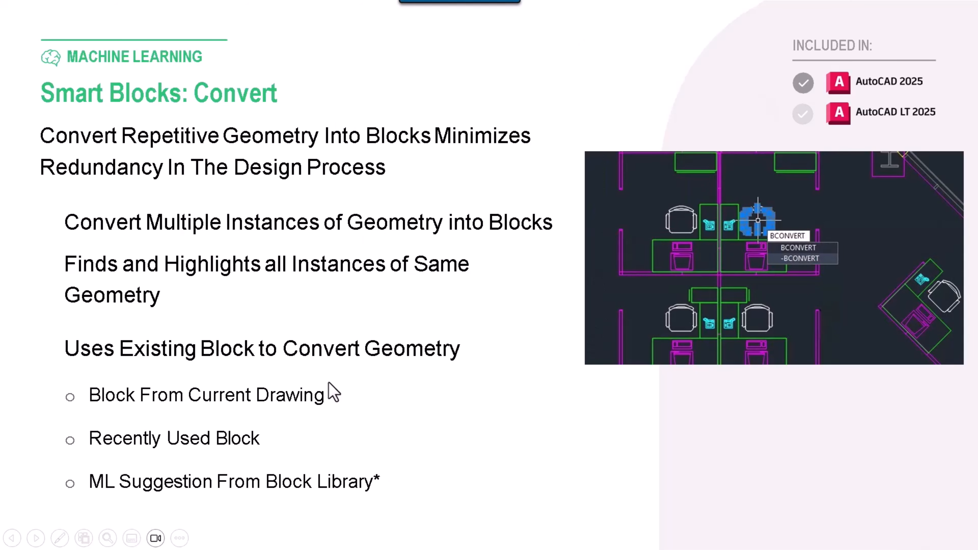
click(329, 384)
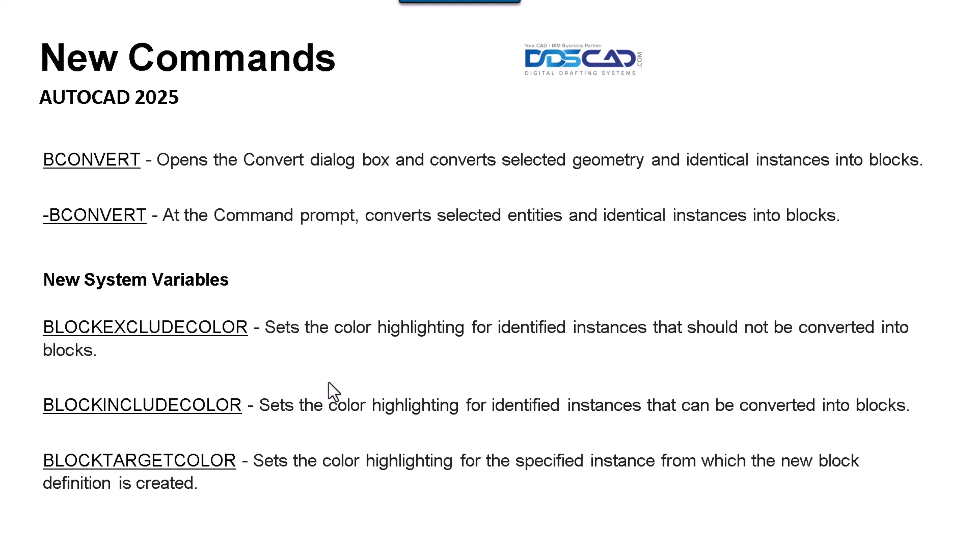
click(329, 383)
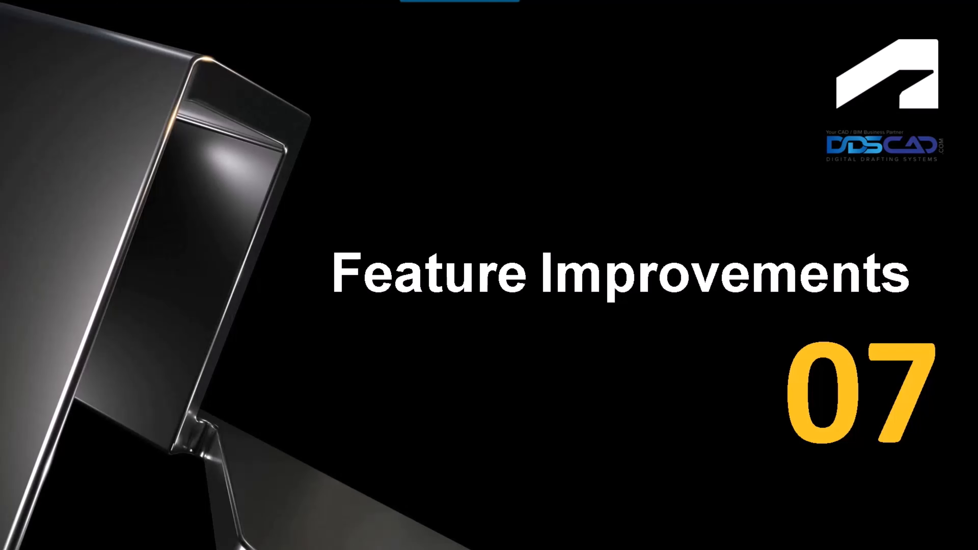
key(Right)
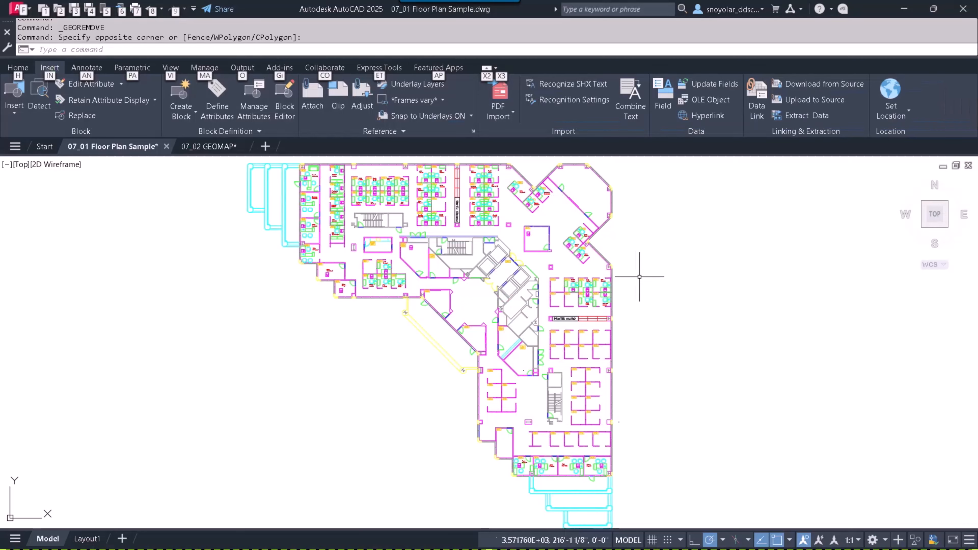
click(644, 271)
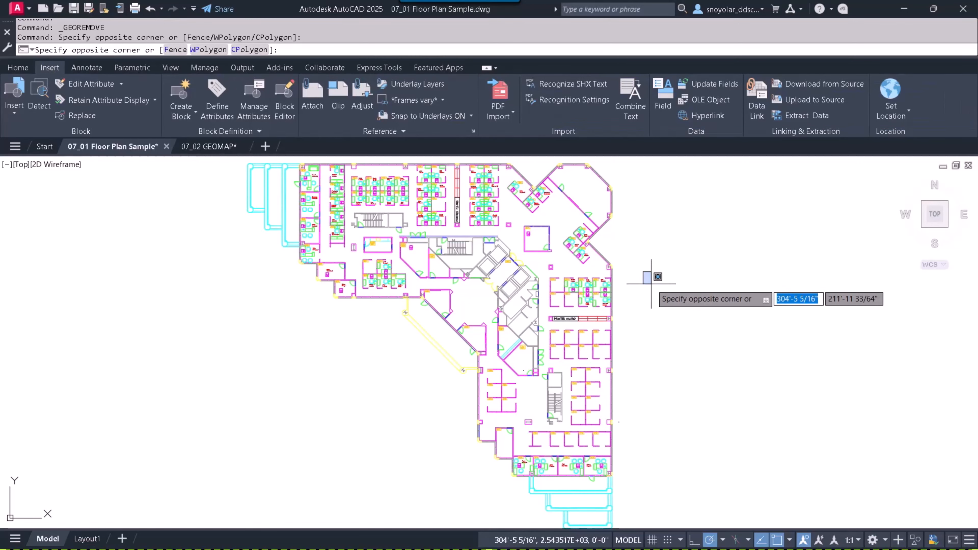
click(651, 285)
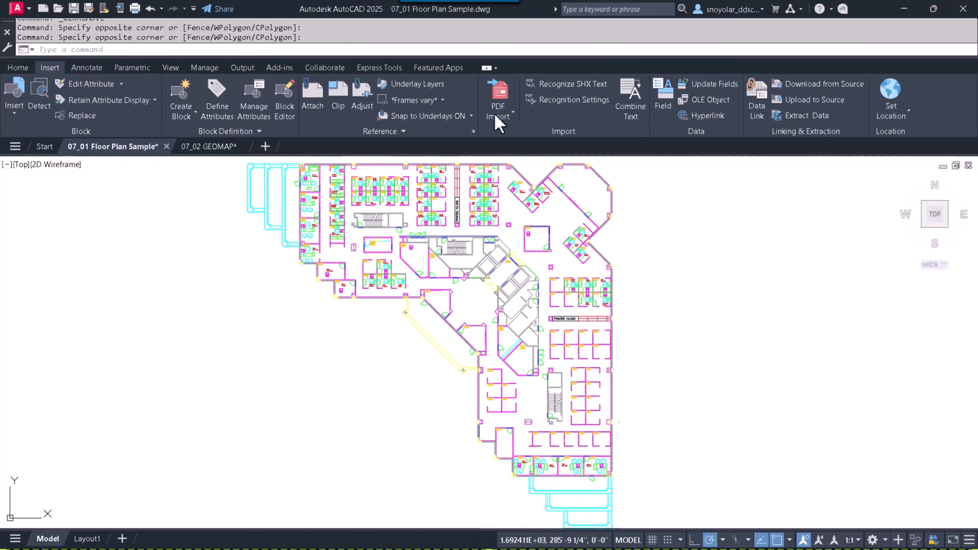
Step: Start setting the floor plan's geographic location from Esri Maps and search for the address MIAMI
click(891, 116)
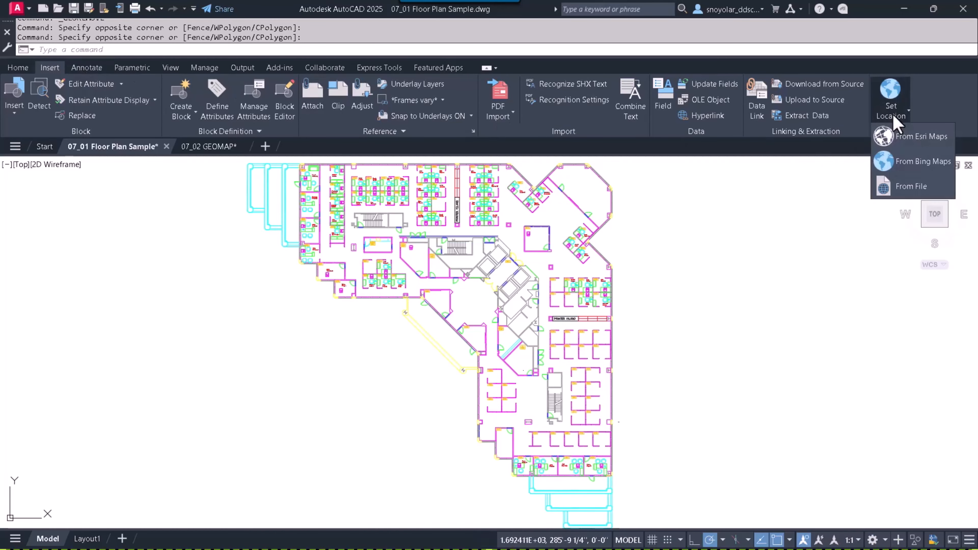
click(905, 137)
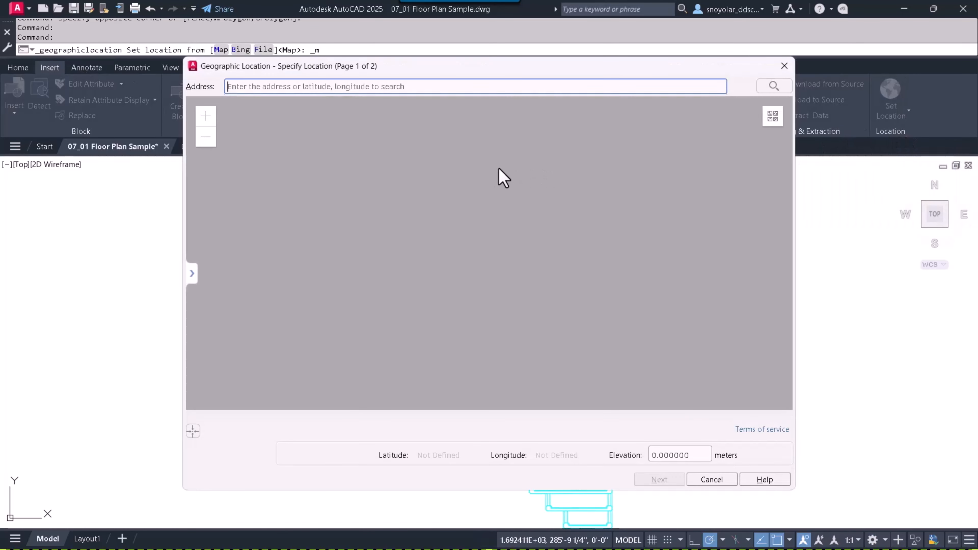
click(306, 86)
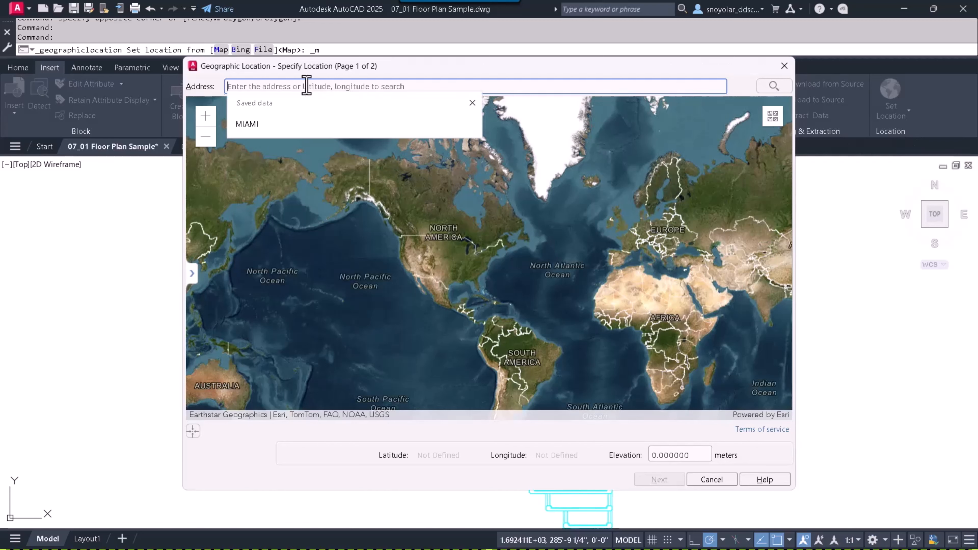
click(253, 124)
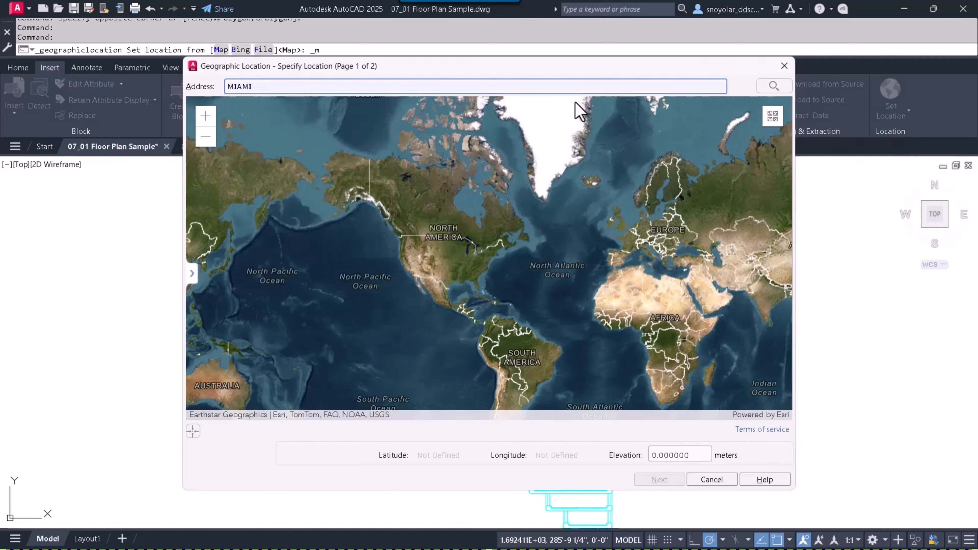
click(772, 87)
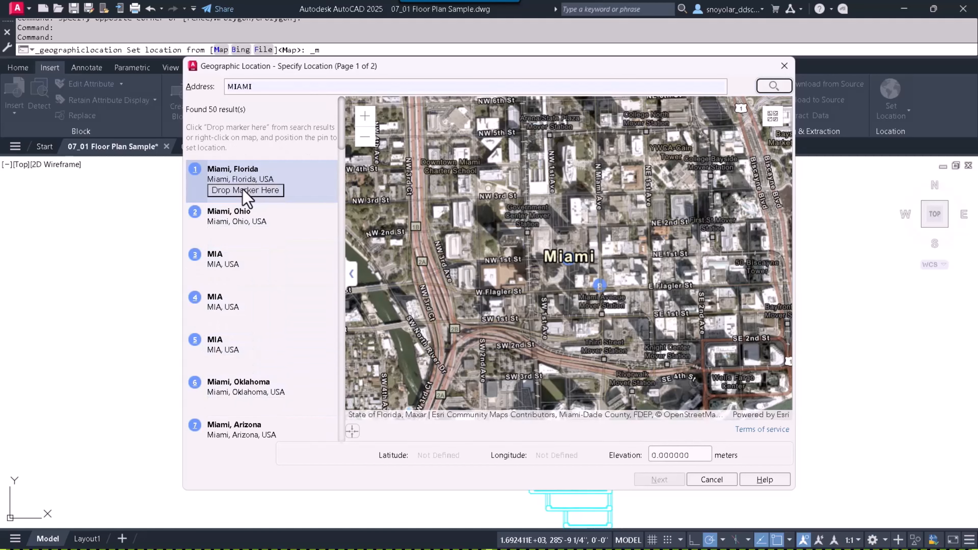
Step: Drop the location marker on the Miami, Florida result and move it northeast, near College North Mover Station
click(246, 190)
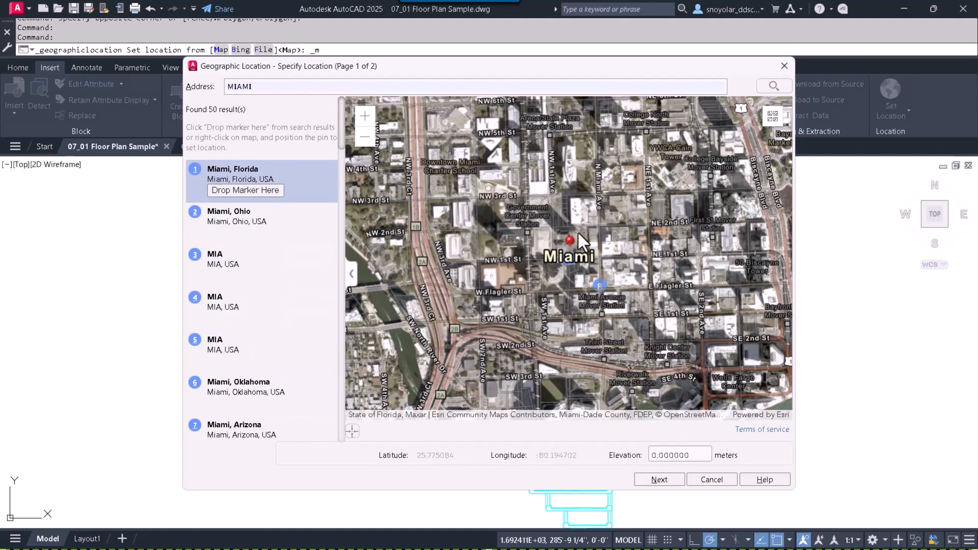
right_click(639, 148)
click(660, 158)
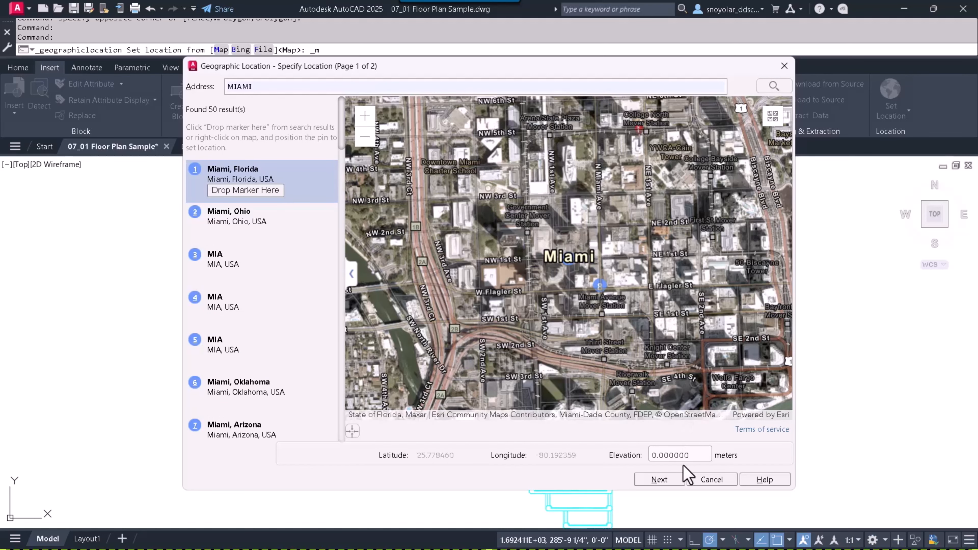
Step: Assign the UTM84-17N coordinate system and anchor the location at the floor plan's lower-right outer wall corner, keeping the default north direction
click(675, 479)
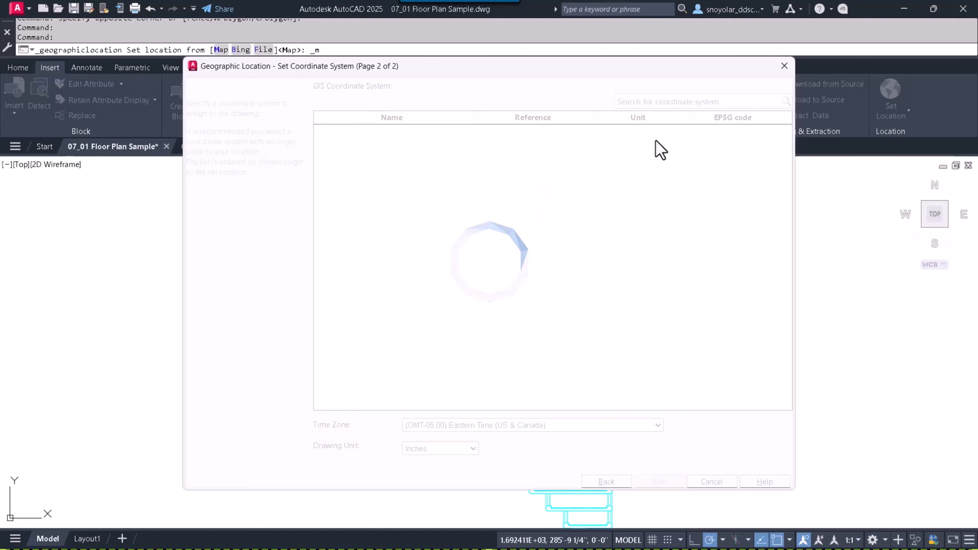
click(643, 102)
text(UTM84)
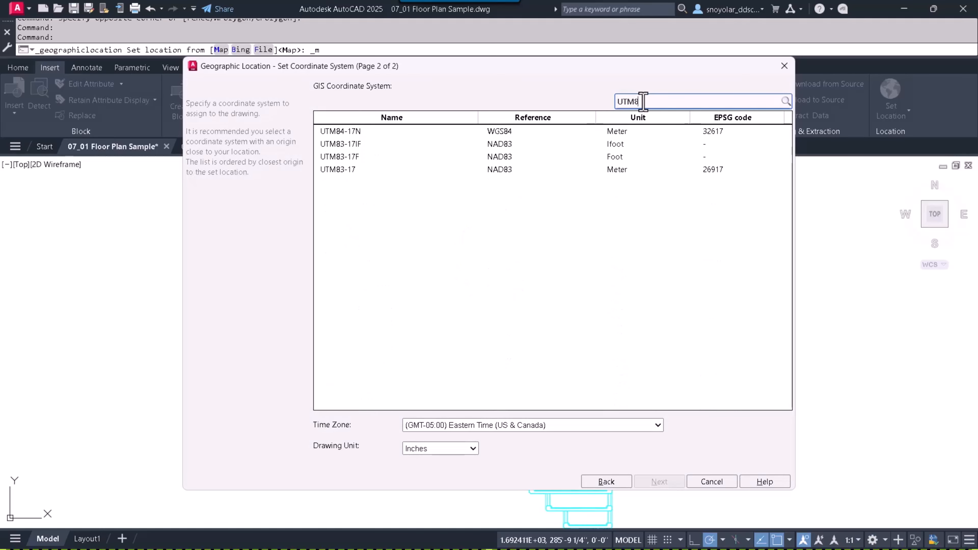
click(345, 132)
click(662, 482)
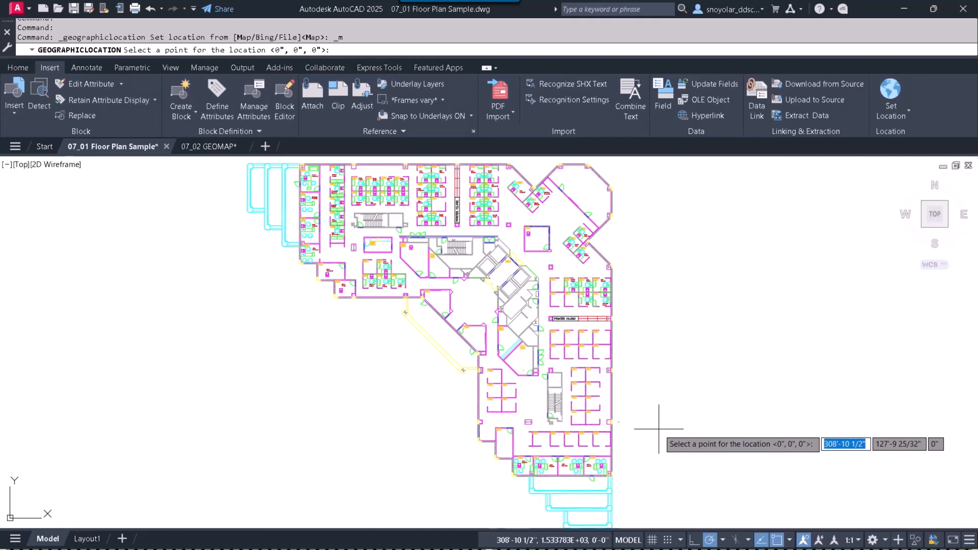
click(612, 473)
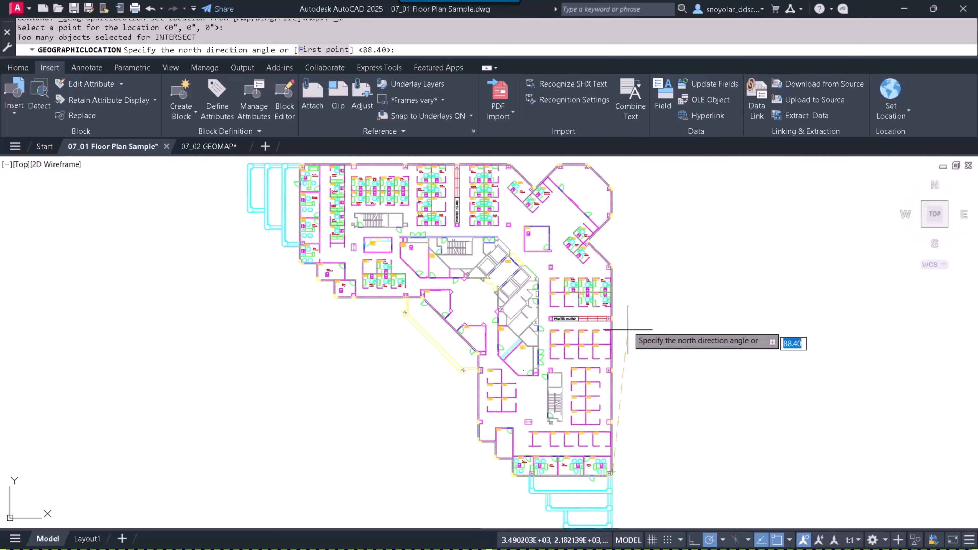
key(Return)
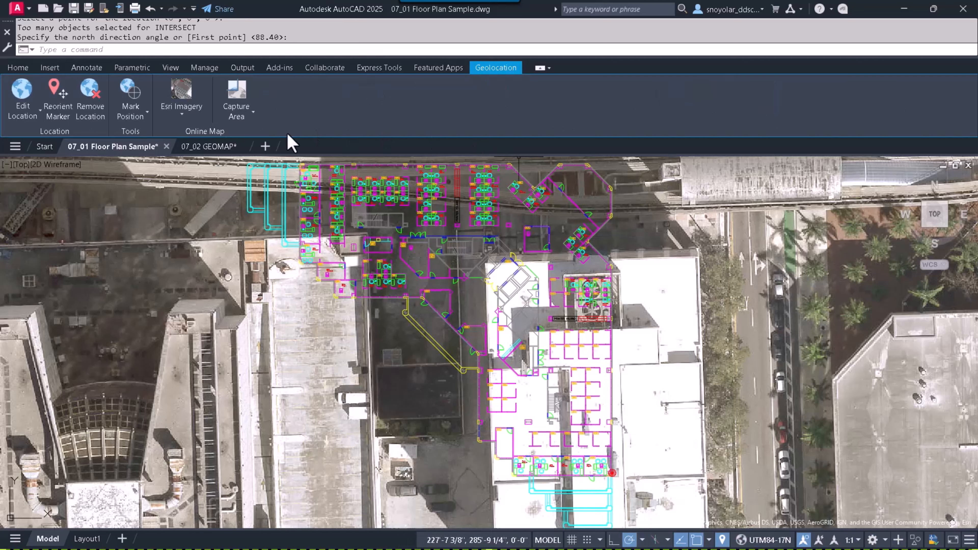
Step: Switch to the 07_02 GEOMAP drawing and display the Esri OpenStreetMap basemap behind it
click(214, 147)
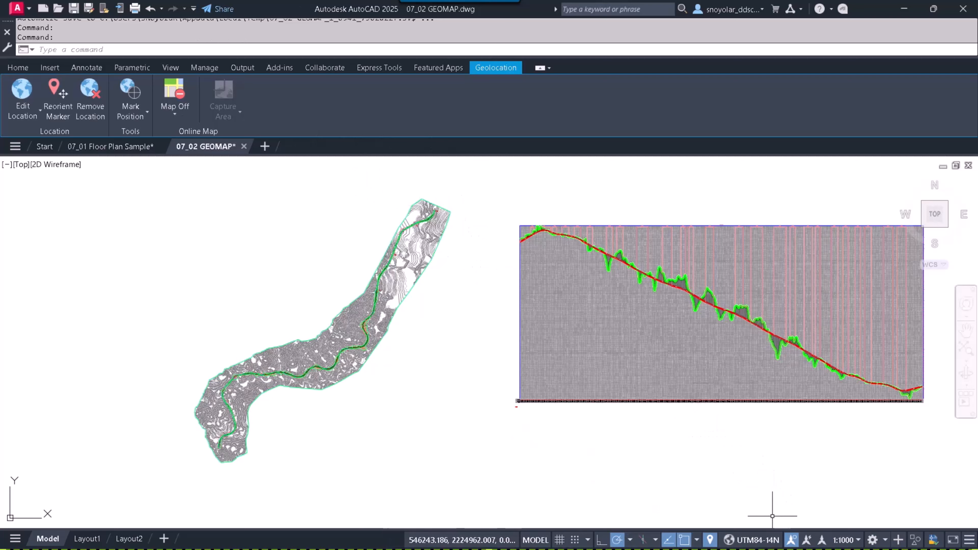
click(184, 113)
click(203, 136)
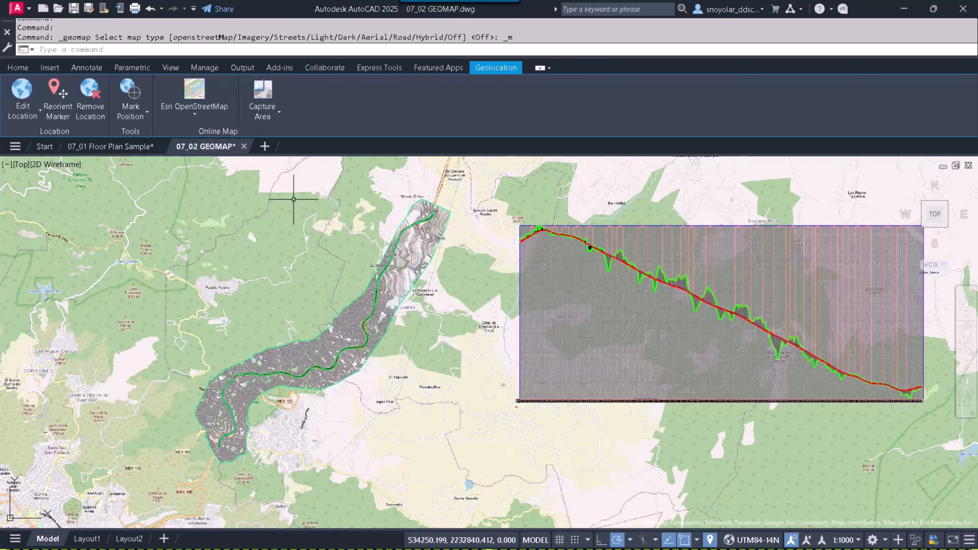
Step: Try the Esri Imagery, Streets, Light Gray and Dark Gray basemaps, and return to Esri OpenStreetMap
click(195, 115)
click(198, 162)
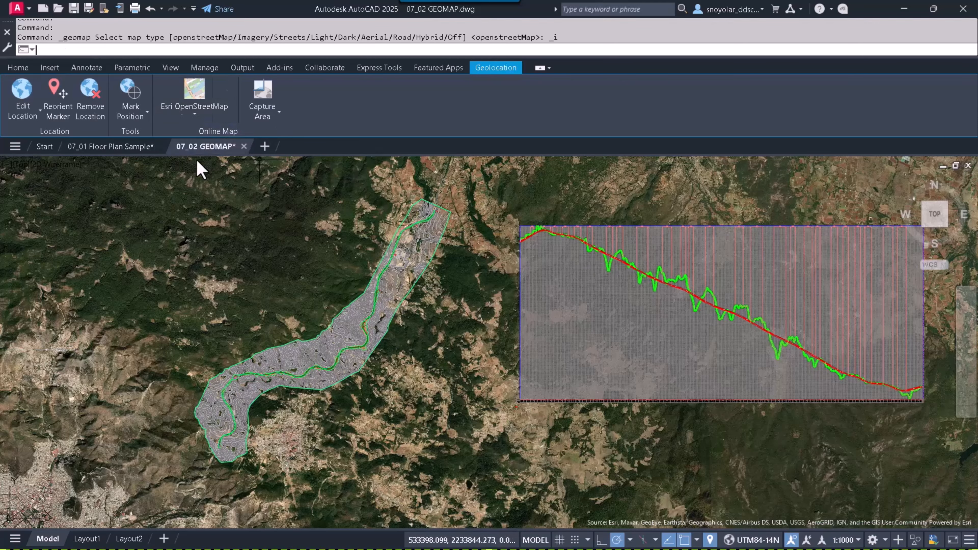
click(181, 112)
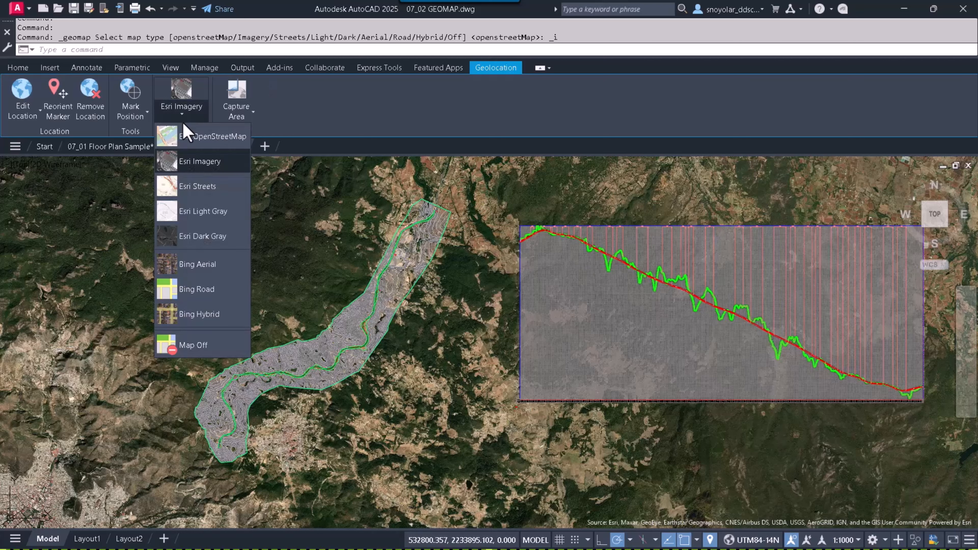
click(201, 187)
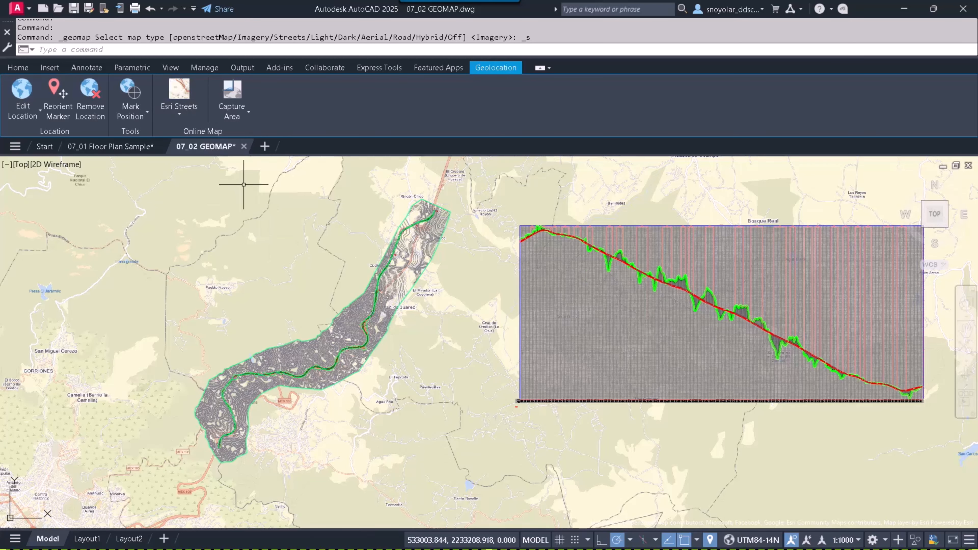
click(180, 113)
click(203, 211)
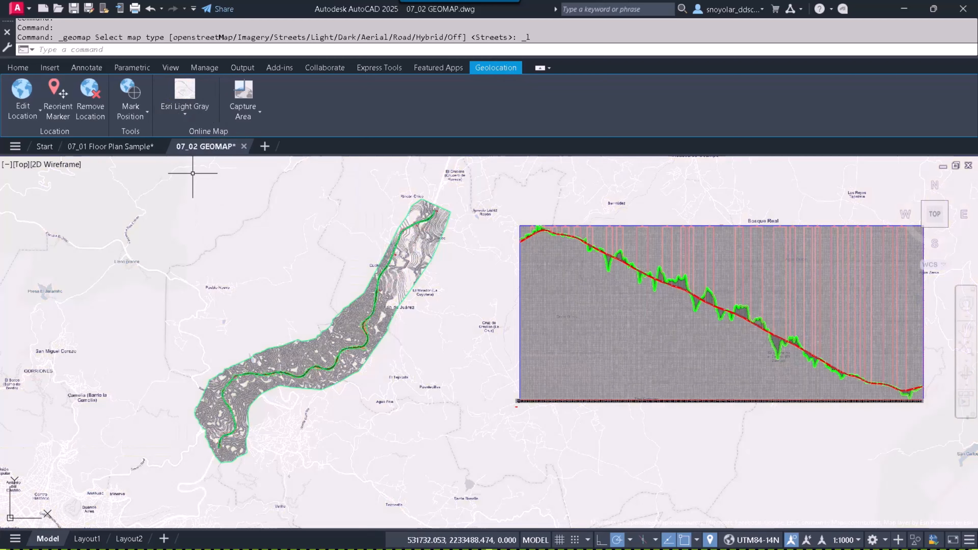
click(189, 113)
click(203, 236)
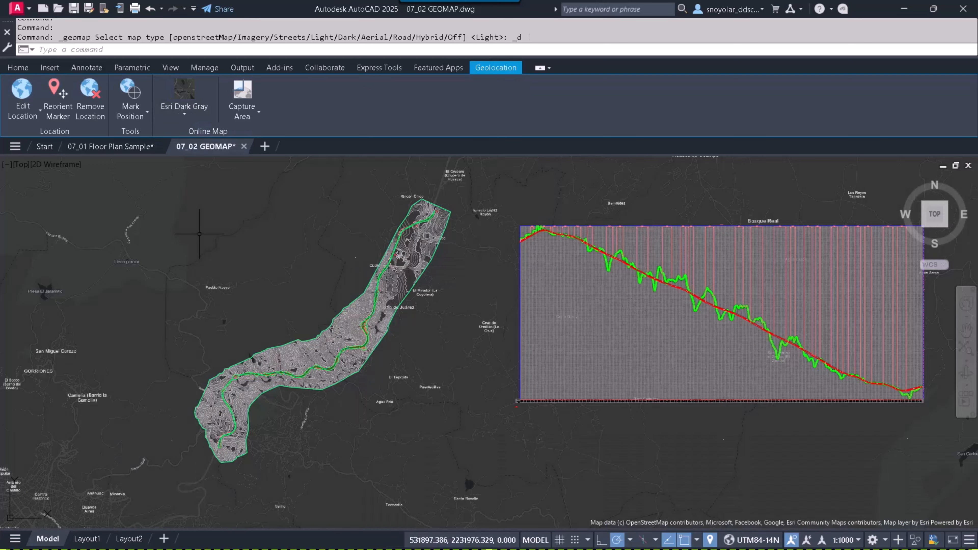
click(190, 115)
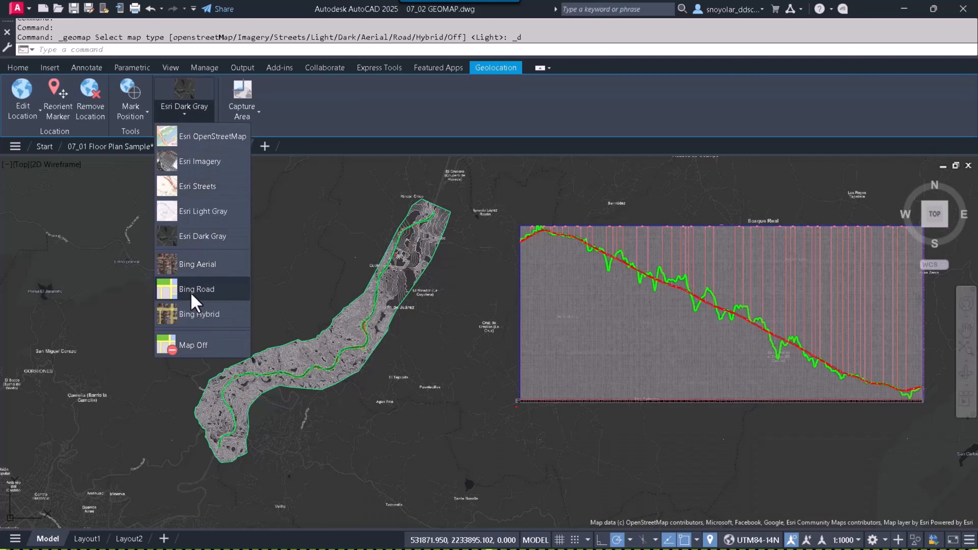
click(188, 139)
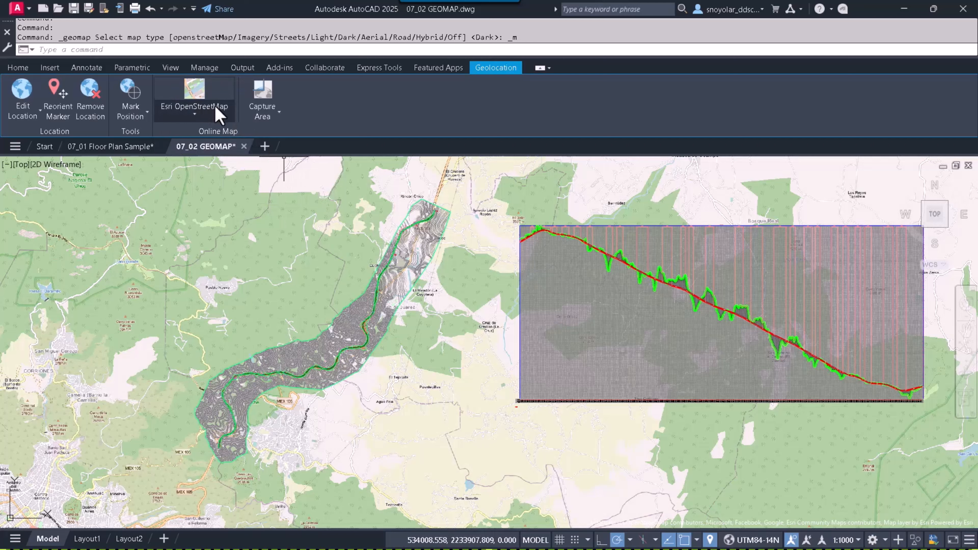
Step: Capture a rectangular map area enclosing the whole contoured road strip and turn the online map off
click(266, 117)
click(274, 134)
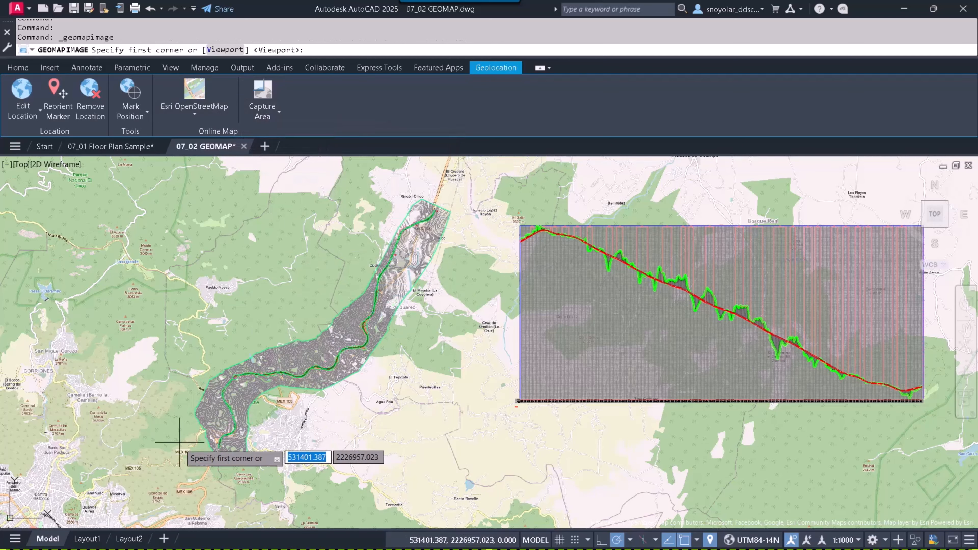
click(149, 488)
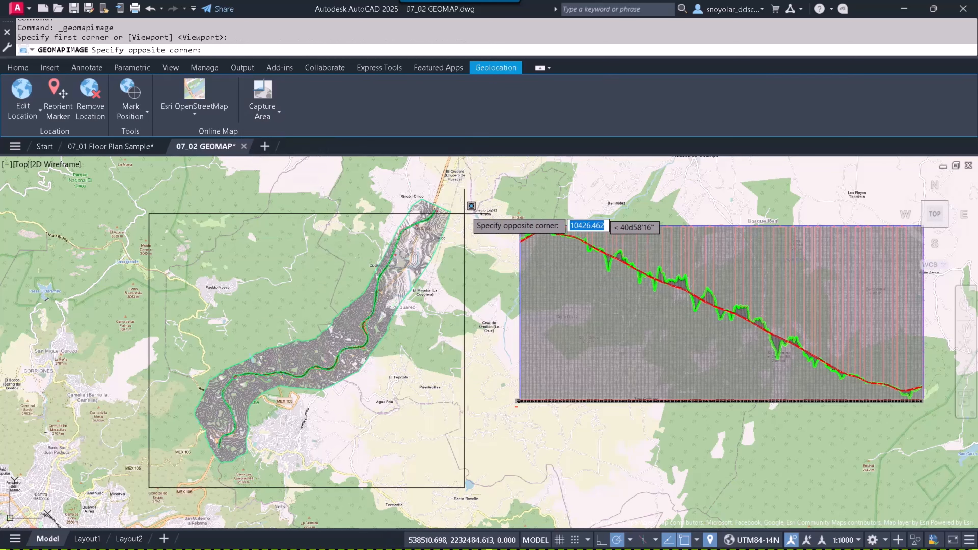
click(486, 190)
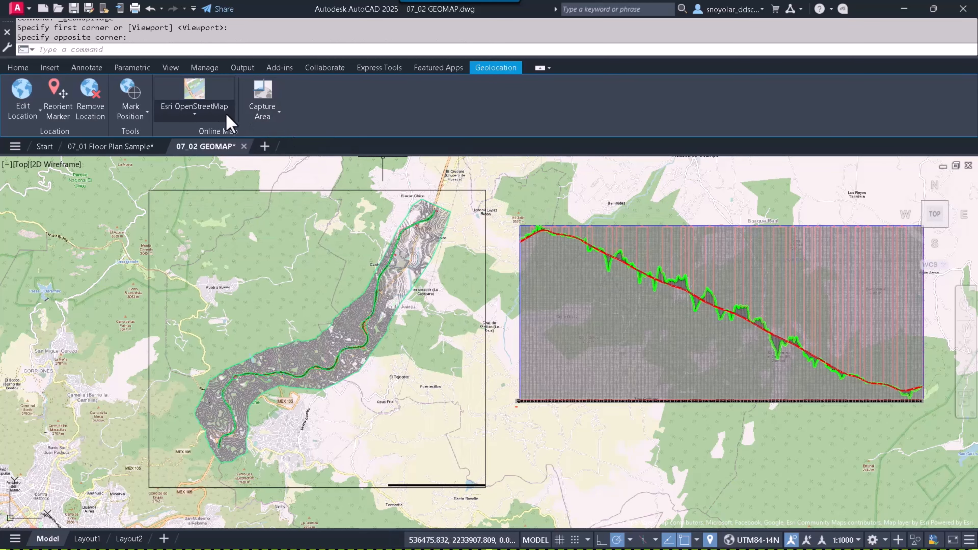
click(198, 116)
click(204, 349)
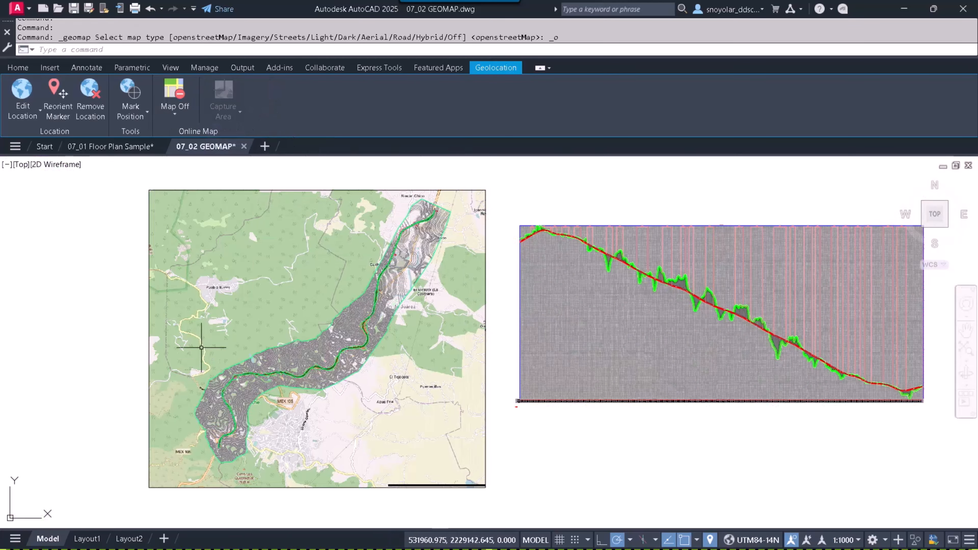
Step: Try Esri Imagery and Esri Streets on the captured map image, and set it back to Esri OpenStreetMap
click(150, 264)
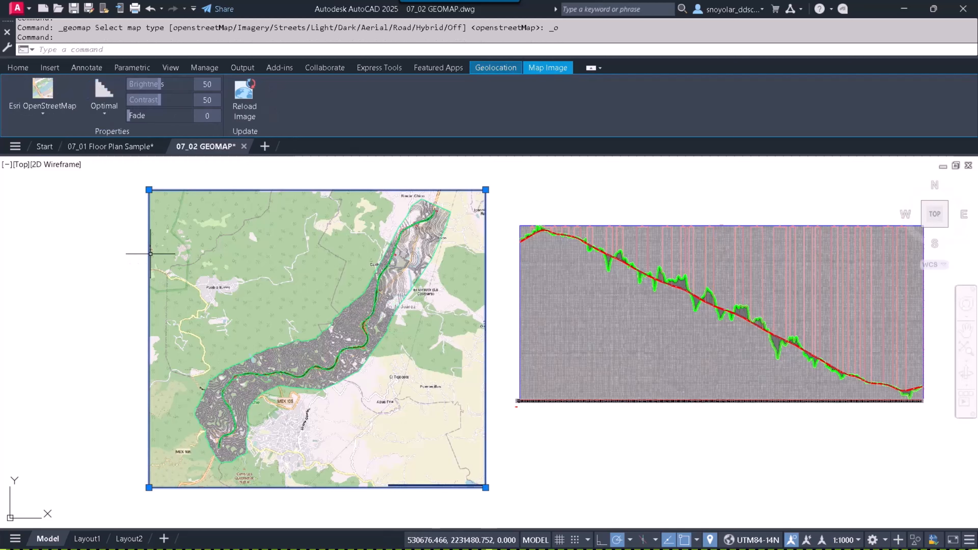
click(41, 95)
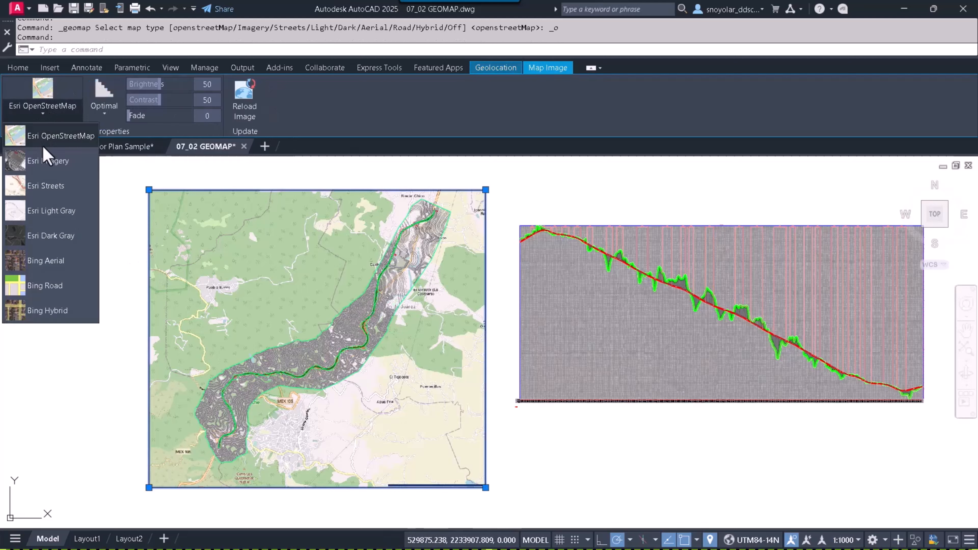
click(44, 161)
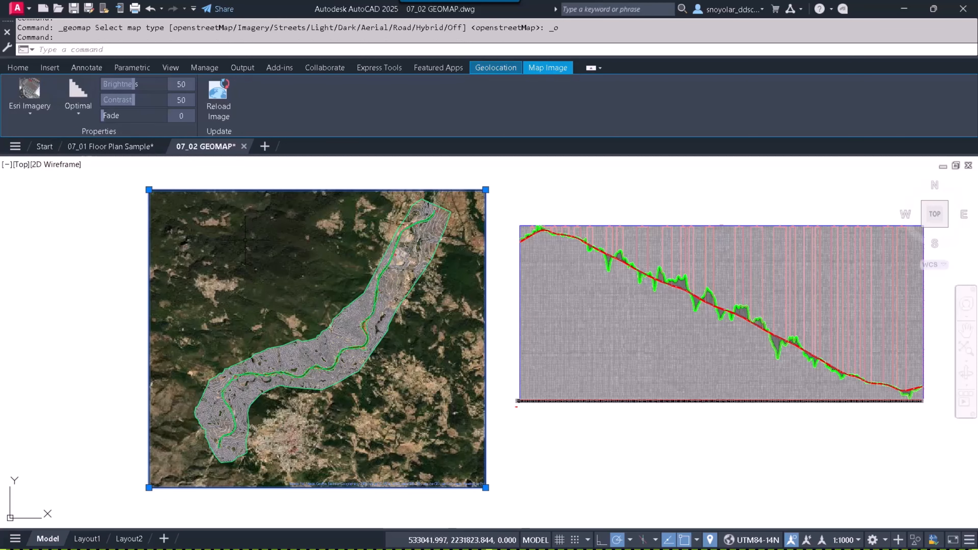
click(31, 114)
click(47, 189)
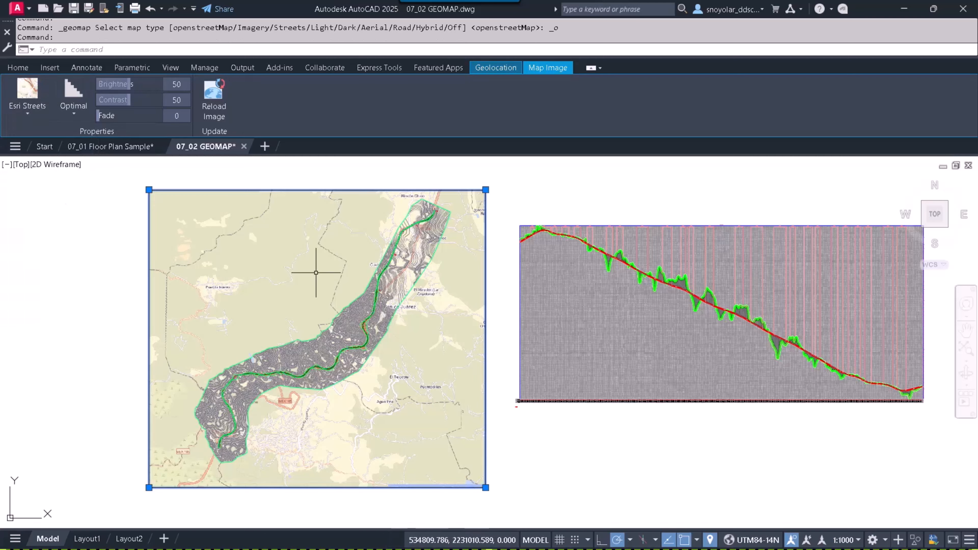
click(27, 115)
click(47, 136)
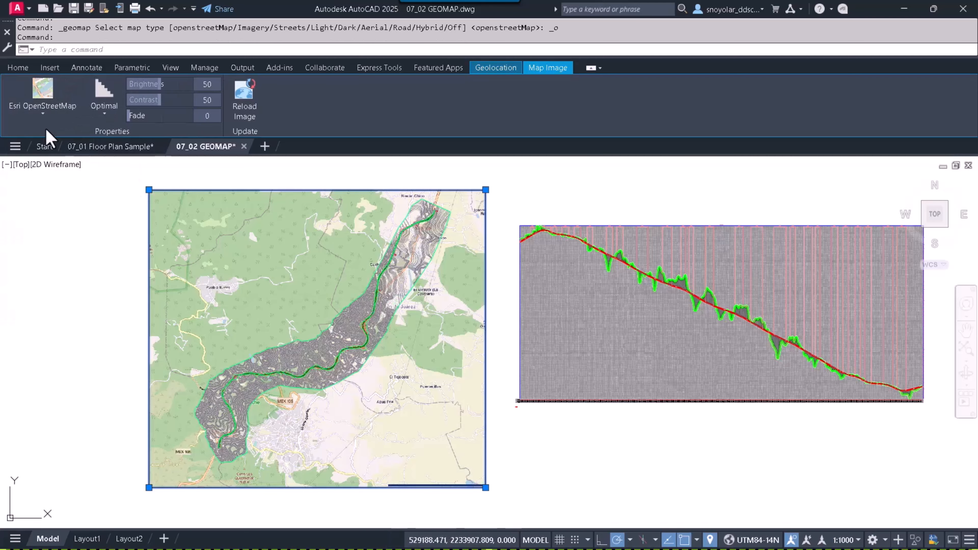
Step: Review the resolution options for the captured map image and display it in Layout1
click(104, 110)
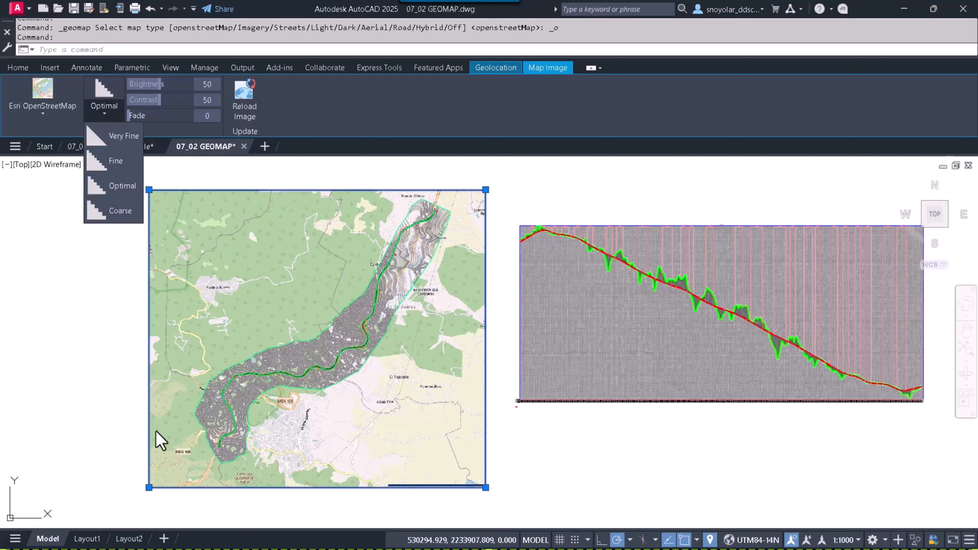
click(89, 539)
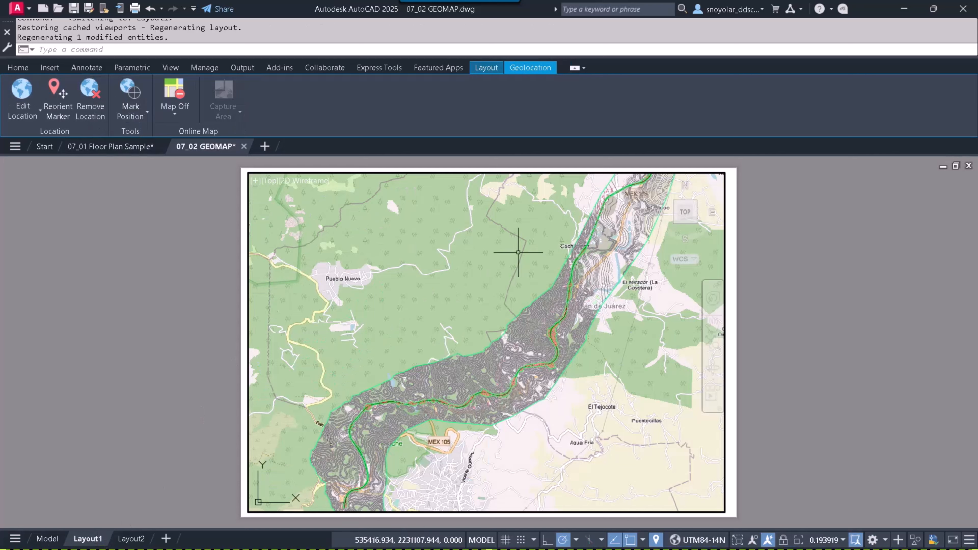
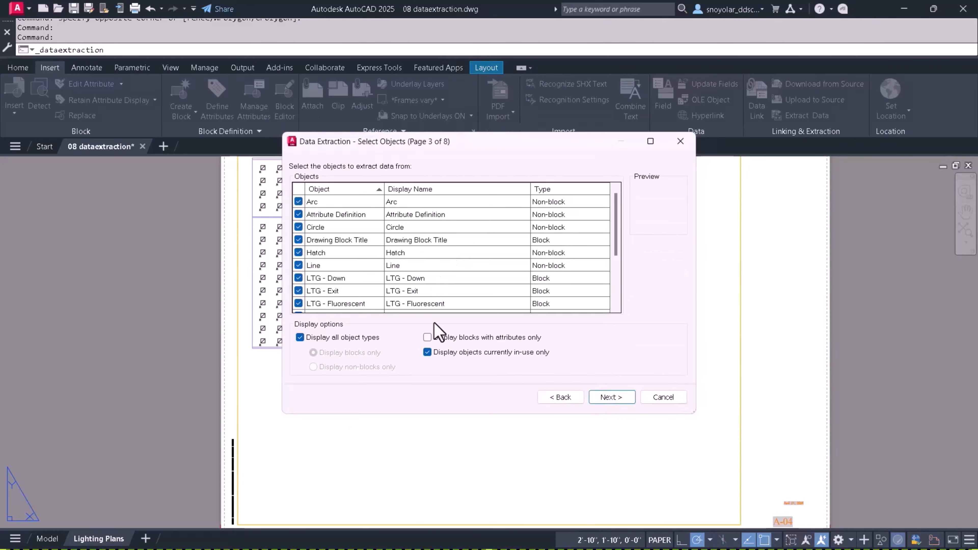
Step: Limit the extraction to blocks with attributes only, exclude Drawing Block Title and Title Block, and continue to the property selection
click(438, 339)
click(300, 338)
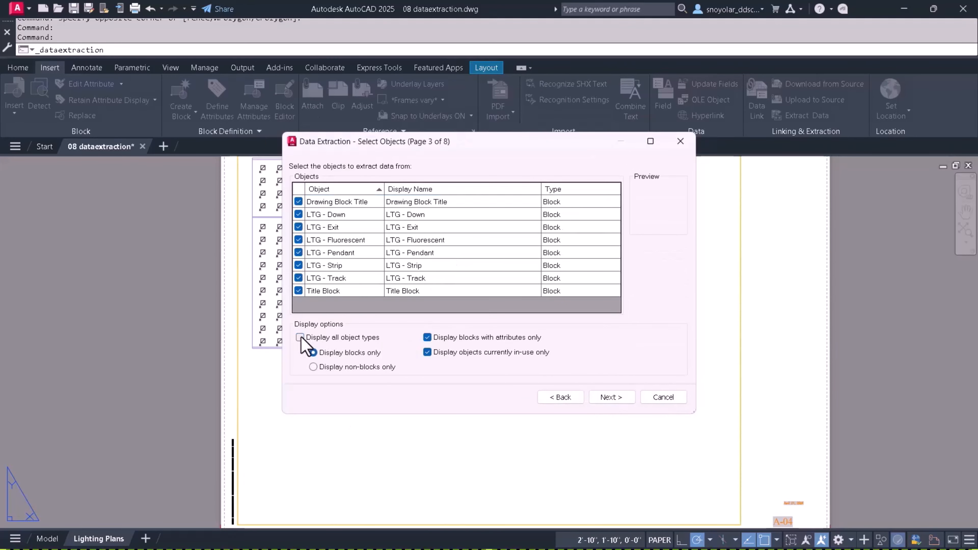
click(299, 201)
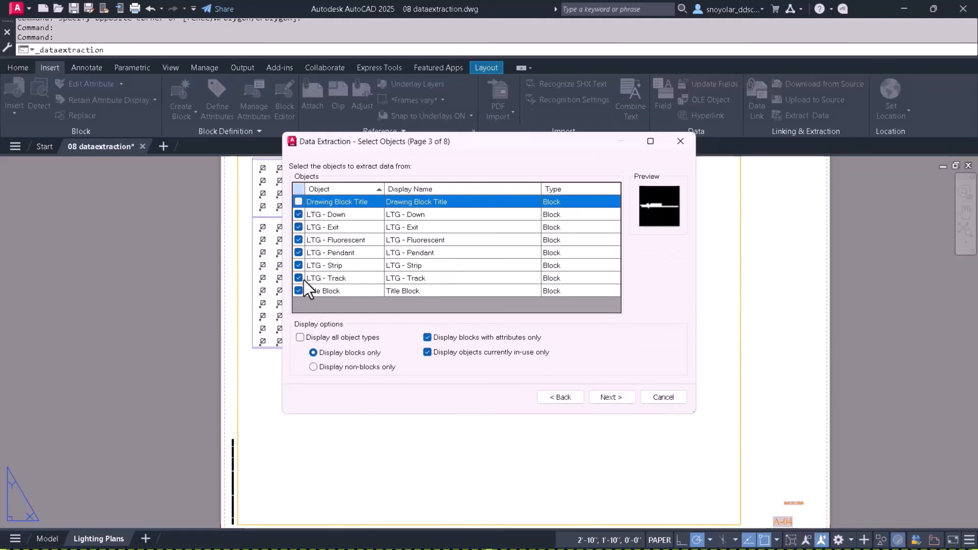
click(299, 290)
click(601, 398)
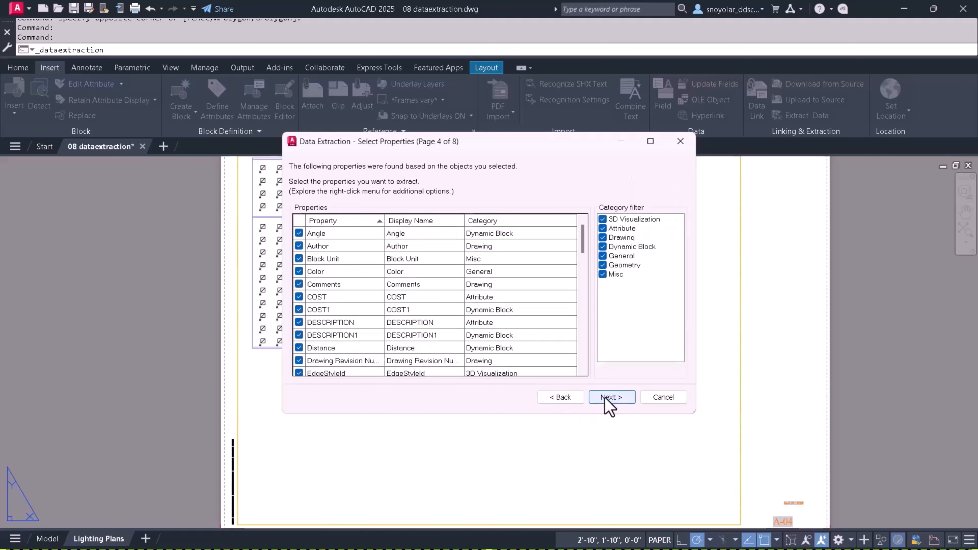
Step: Filter the extracted properties to the Attribute category only and continue to the data refinement page
click(603, 219)
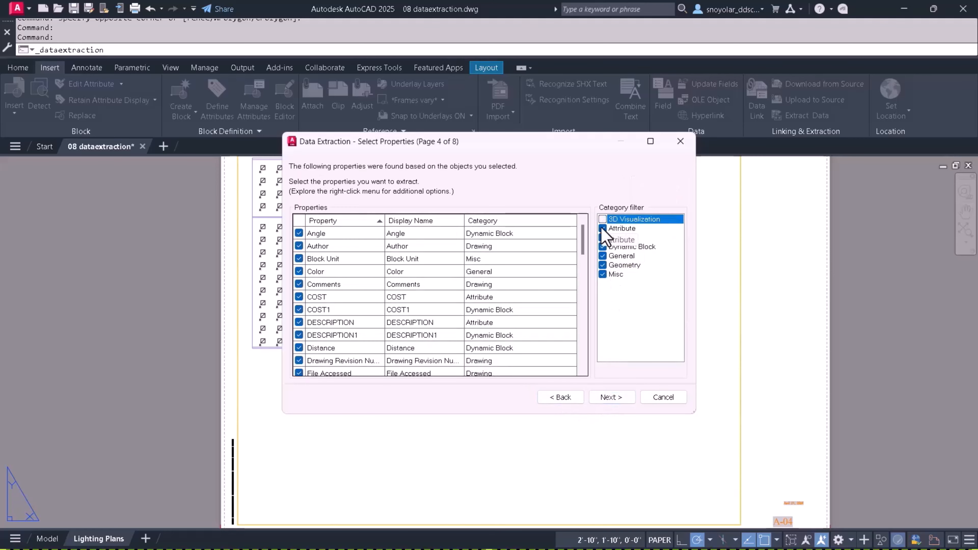
click(603, 237)
click(603, 247)
click(603, 255)
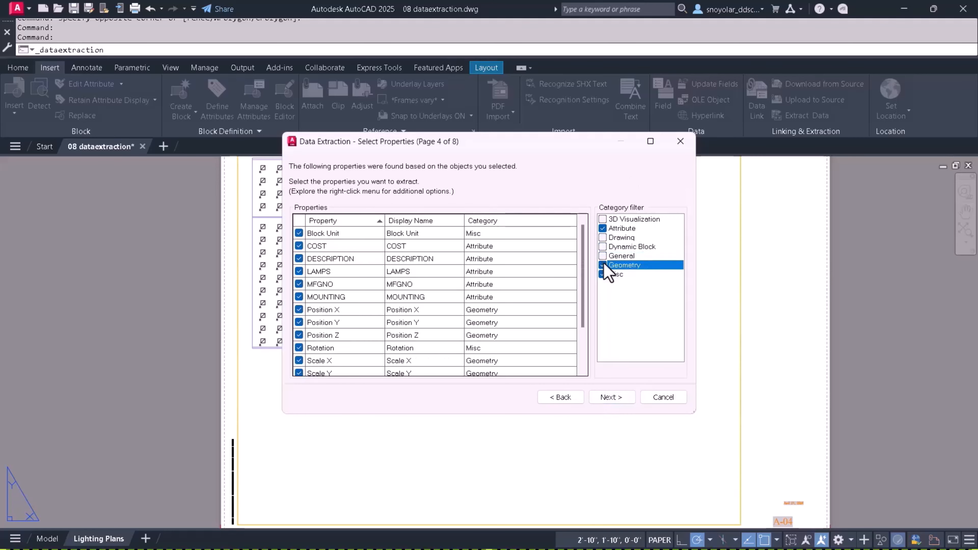
click(603, 265)
click(603, 274)
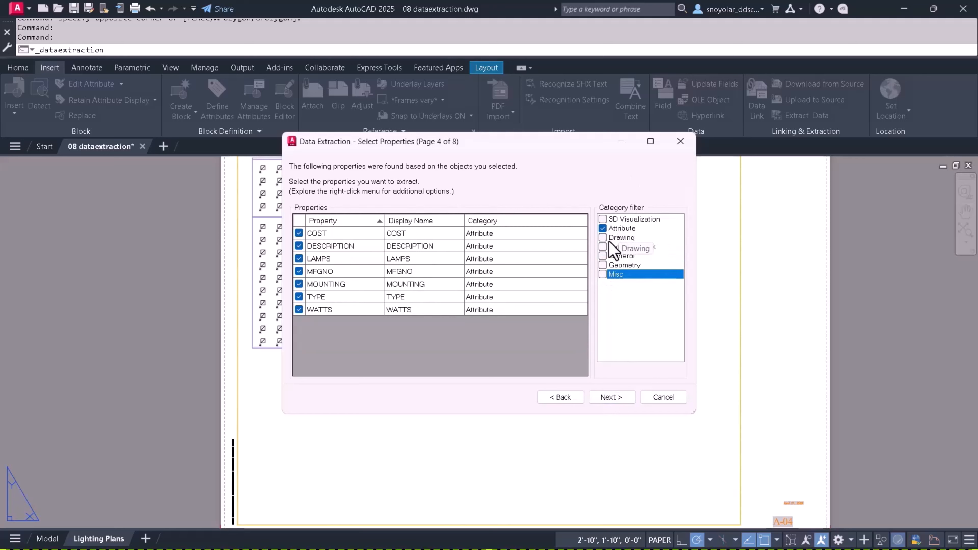
click(611, 399)
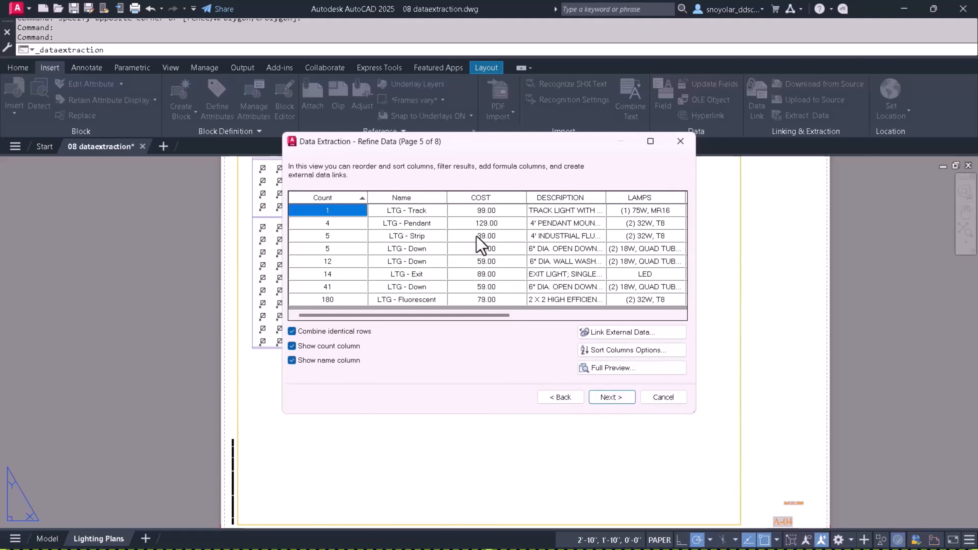
Step: Accept the refined data and enable both output types: a table inserted into the drawing and an external file
click(615, 399)
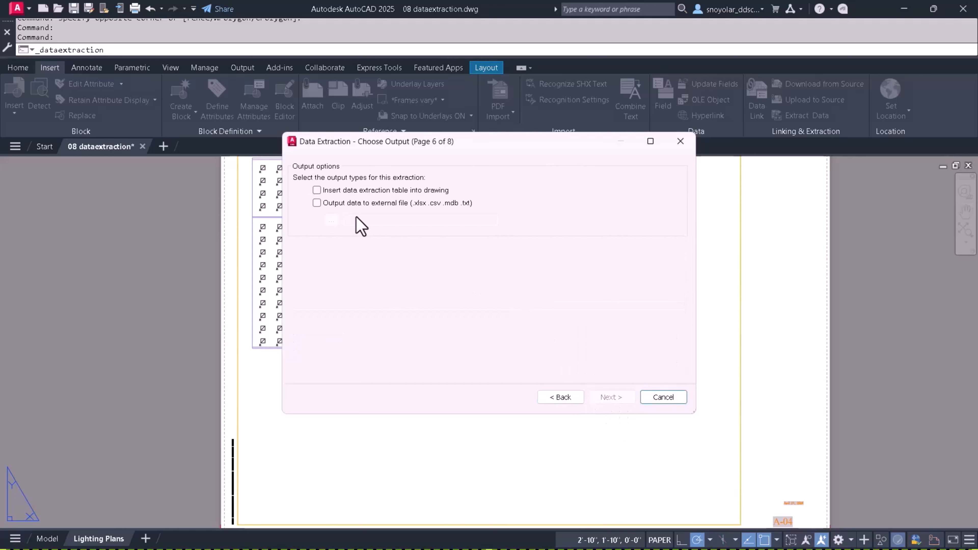
click(333, 191)
click(318, 203)
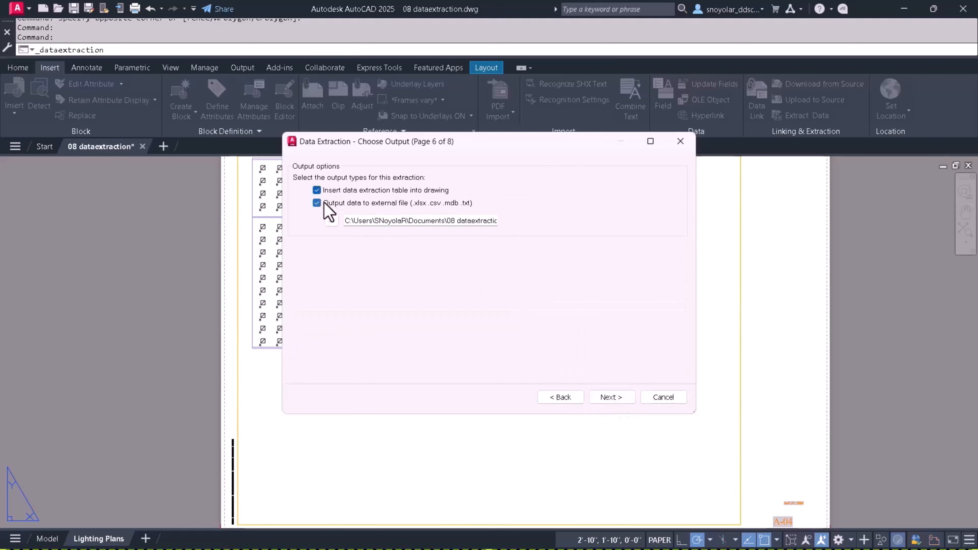
Step: Set the external output file to 08 dataextraction.xlsx in the !!!WEBCAD folder and continue to the table style page
click(328, 222)
click(308, 181)
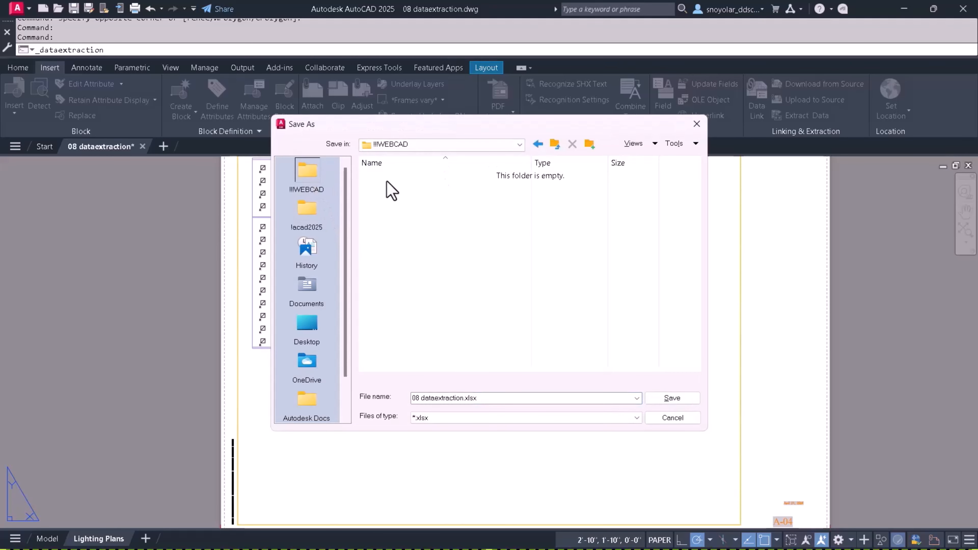
click(672, 398)
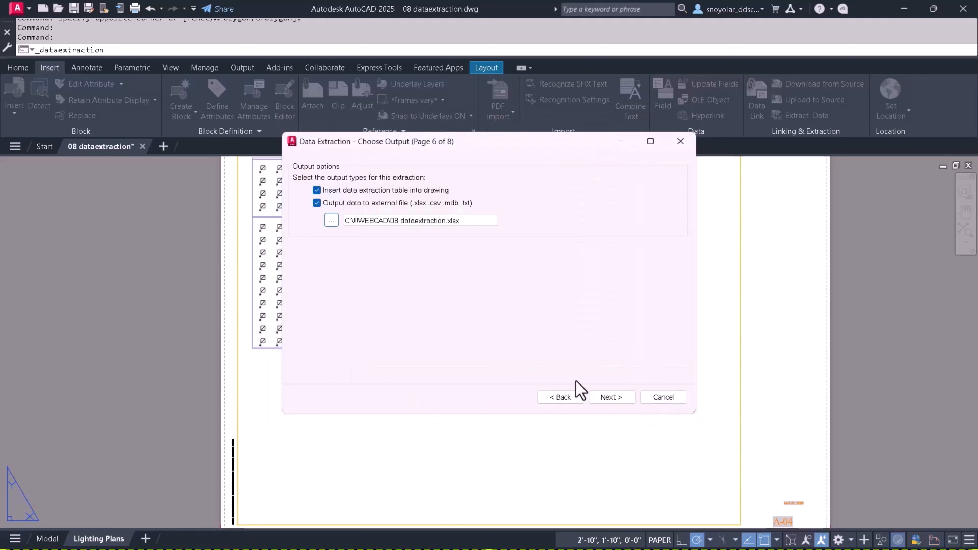
click(599, 399)
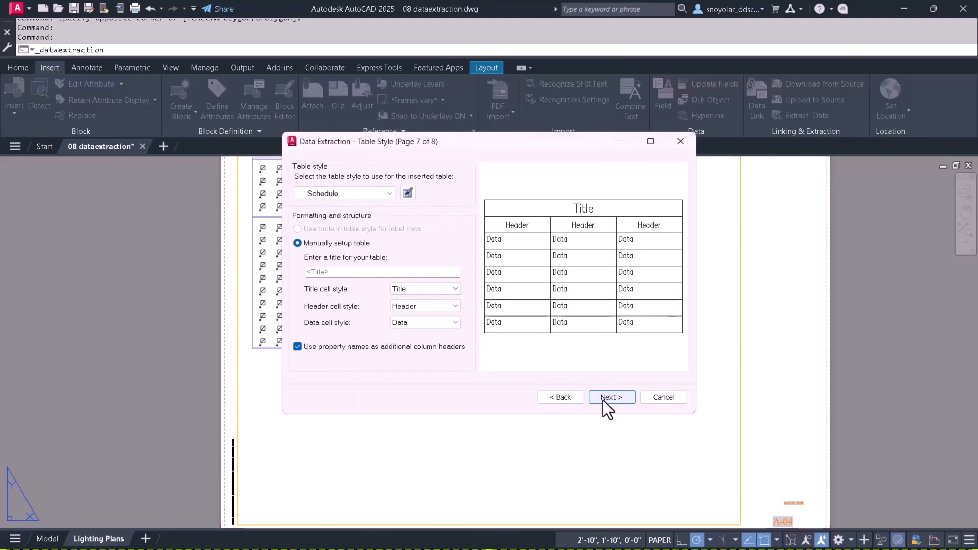
Step: Accept the Schedule table style, finish the extraction, and insert the table below the two lighting plans
click(603, 401)
click(610, 399)
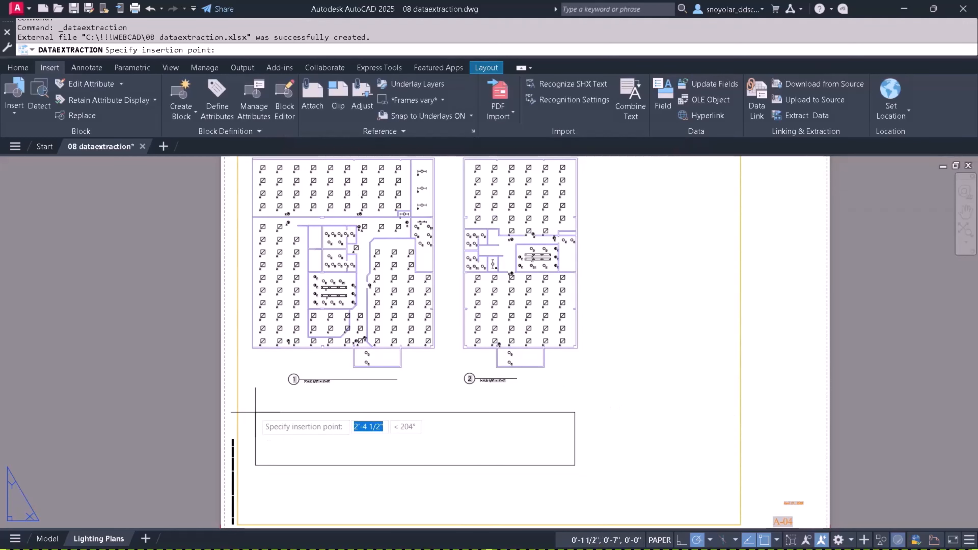
click(249, 407)
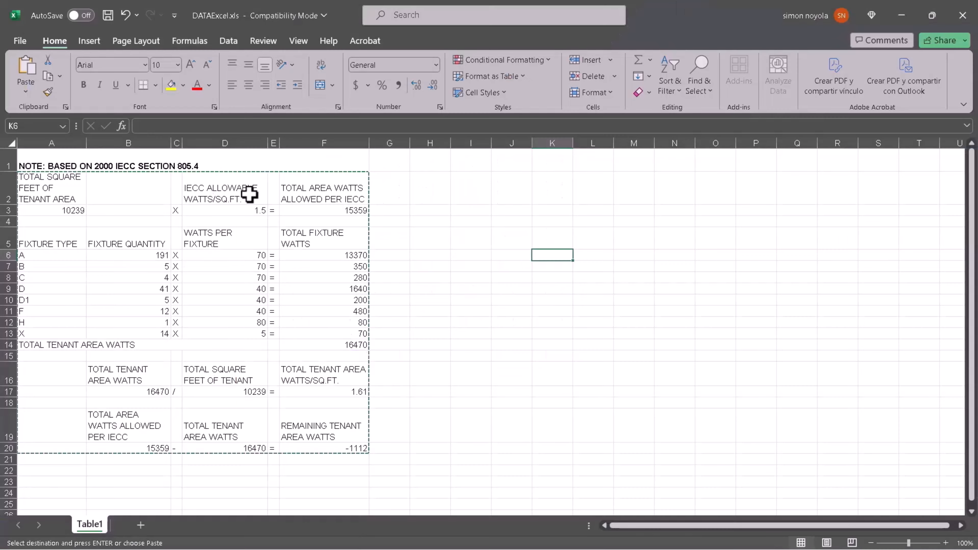
Step: Copy the range A2:F20 from DATAExcel.xls in Excel and return to the 08 dataextraction drawing in AutoCAD
click(68, 191)
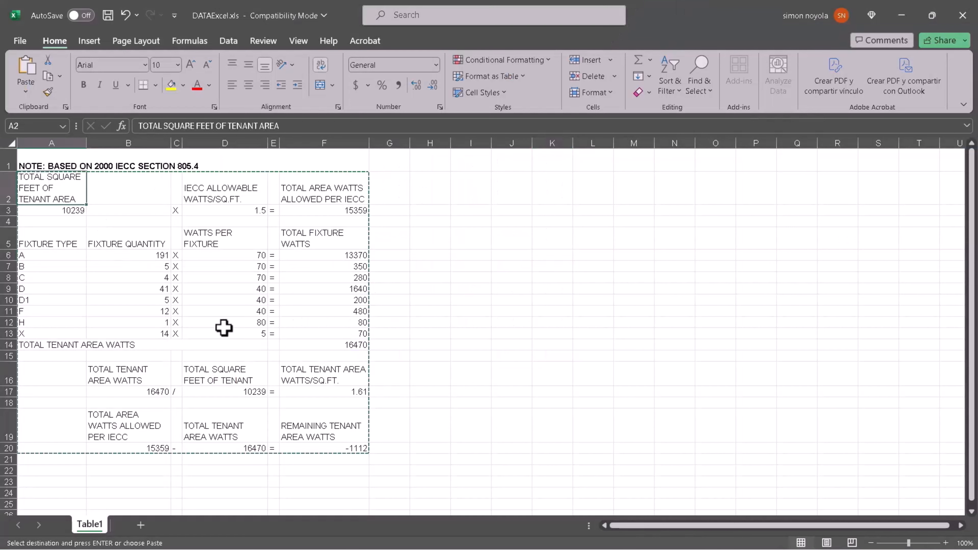
shift+click(353, 448)
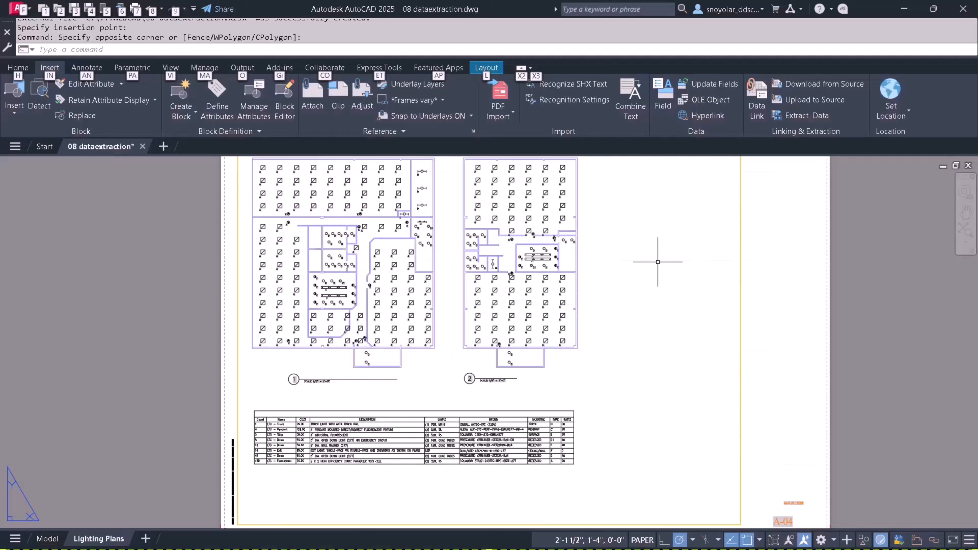
click(658, 258)
click(673, 280)
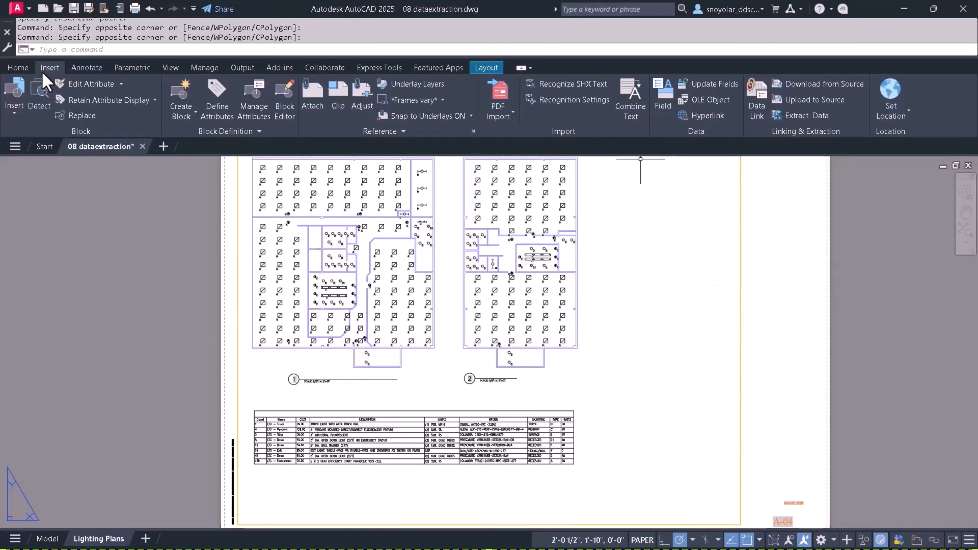
Step: Paste the copied Excel range as AutoCAD Entities beside the extracted lighting table on the sheet
click(18, 69)
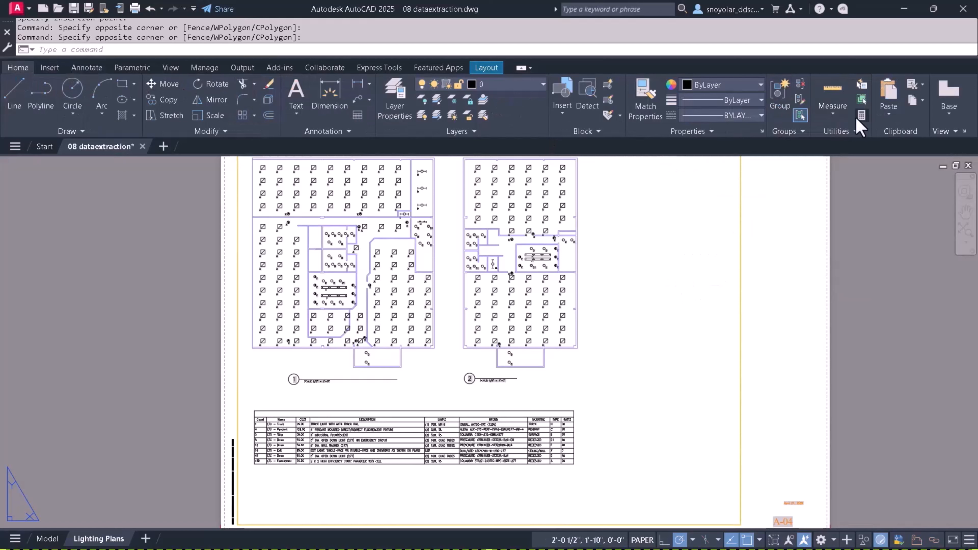
click(889, 115)
click(891, 239)
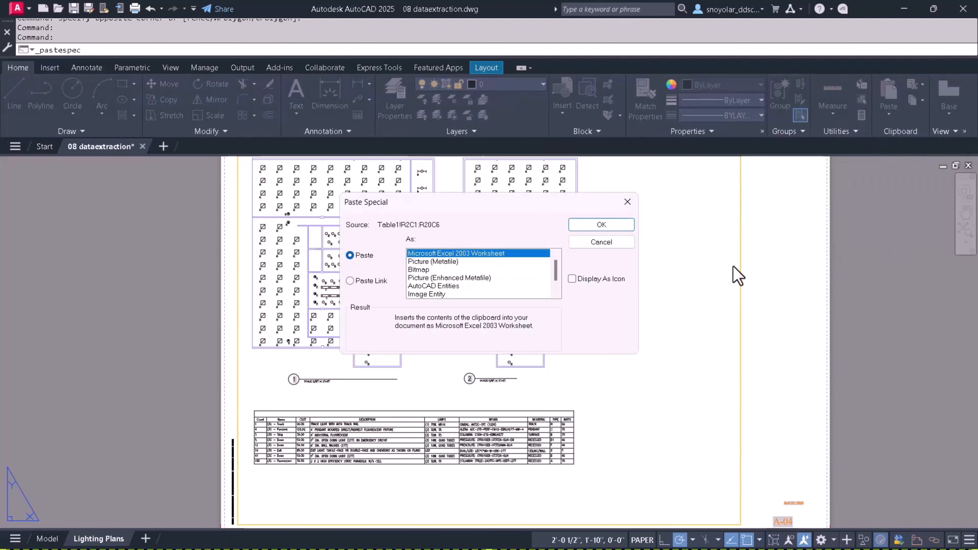
click(443, 286)
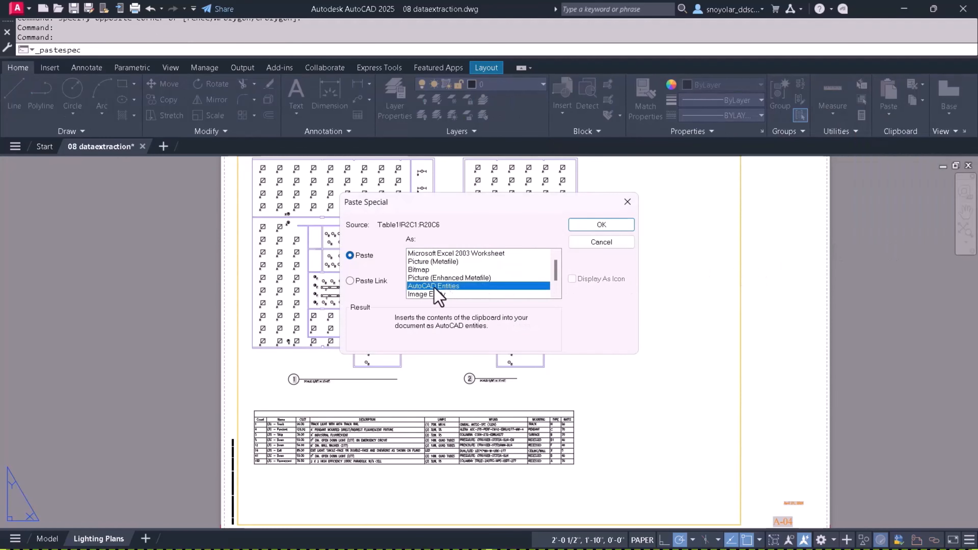
click(592, 225)
click(595, 351)
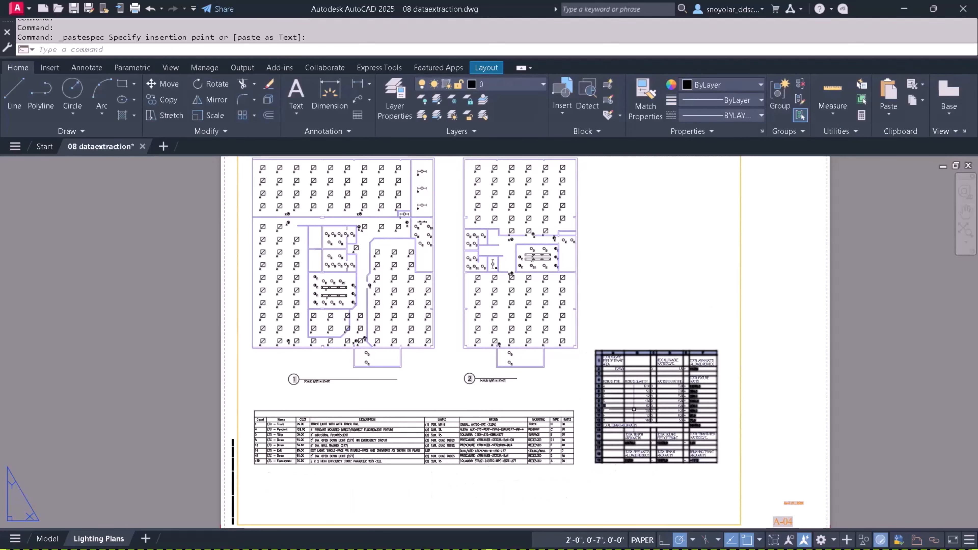
Step: Replace the type A fixture quantity with a formula field referencing the LTG - Fluorescent count cell in the extracted table
scroll(646, 390, up, 10)
double_click(639, 350)
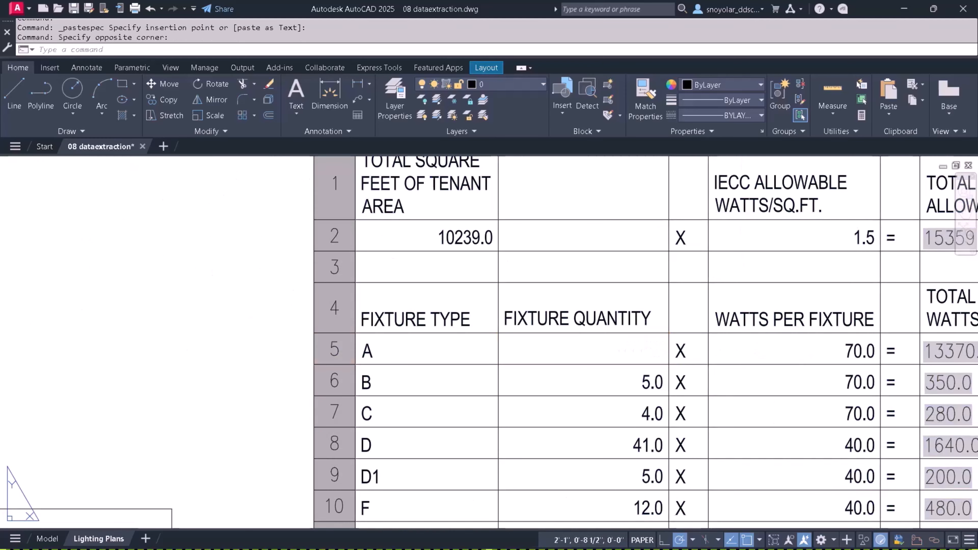
drag(637, 350, 673, 351)
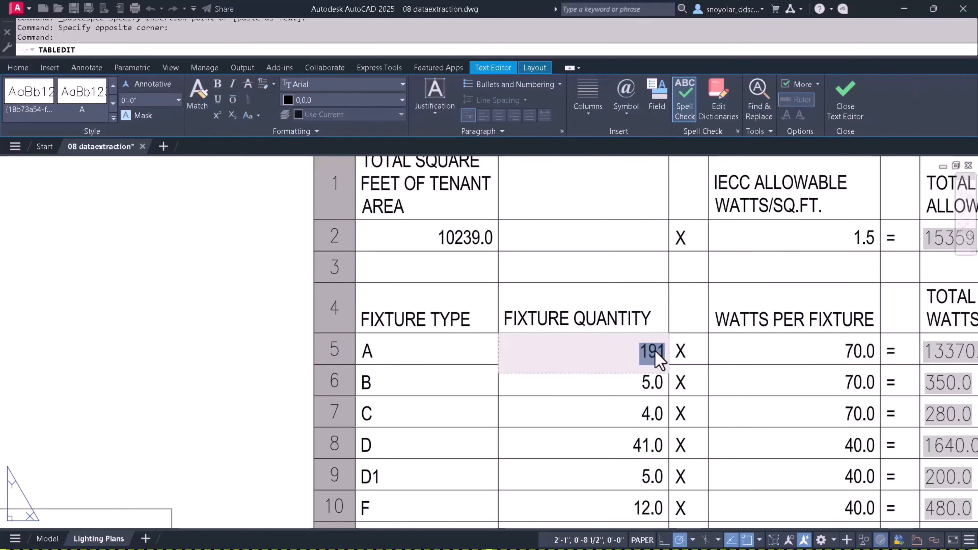
right_click(658, 359)
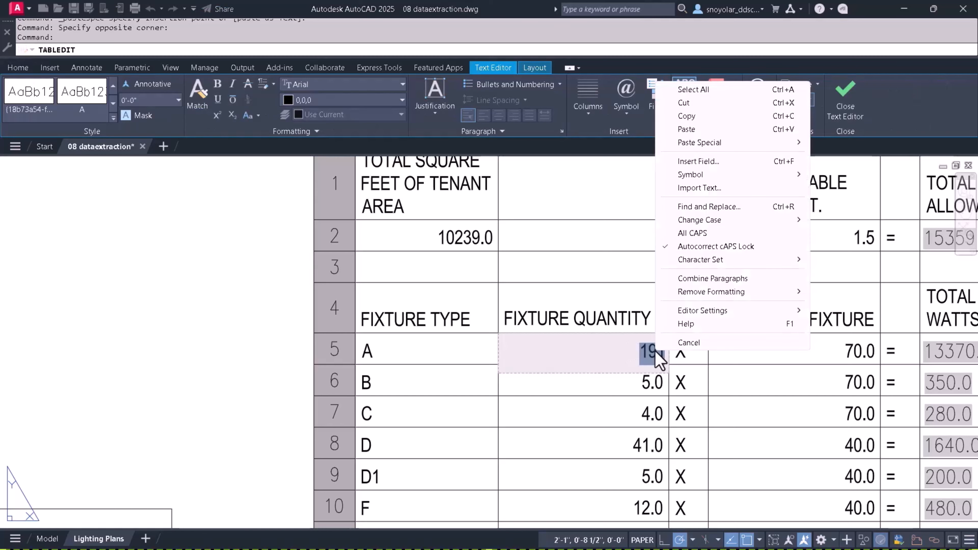
click(702, 164)
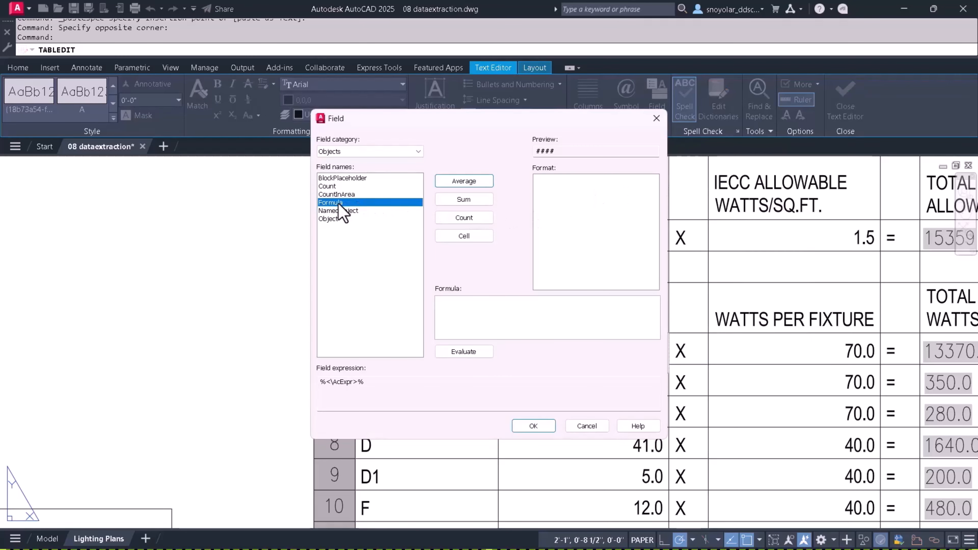
click(465, 236)
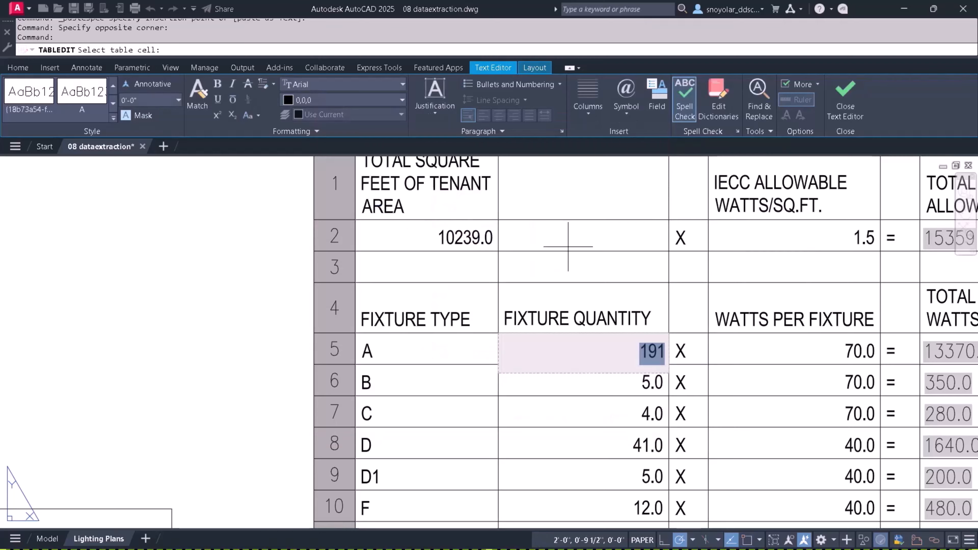
scroll(617, 247, down, 5)
scroll(290, 382, down, 2)
scroll(182, 351, up, 6)
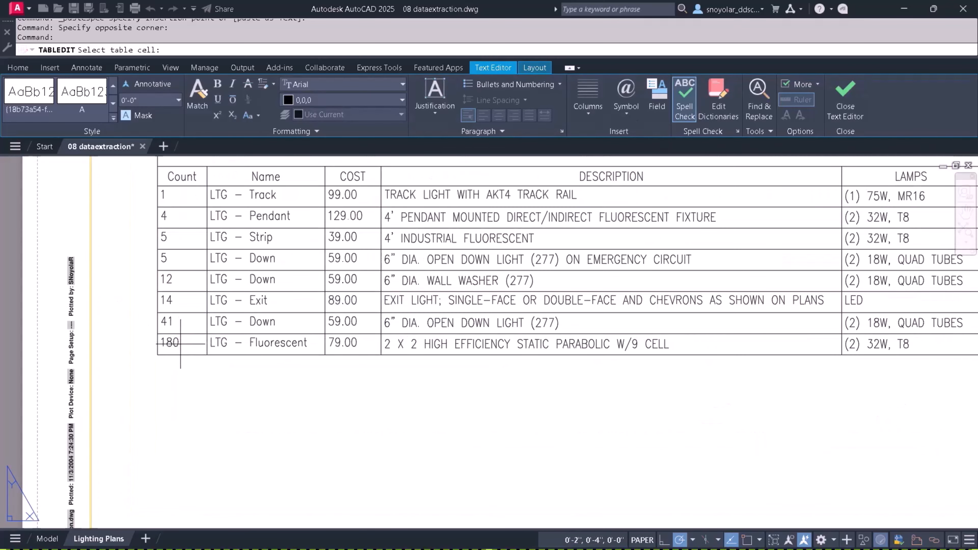
click(173, 347)
click(538, 426)
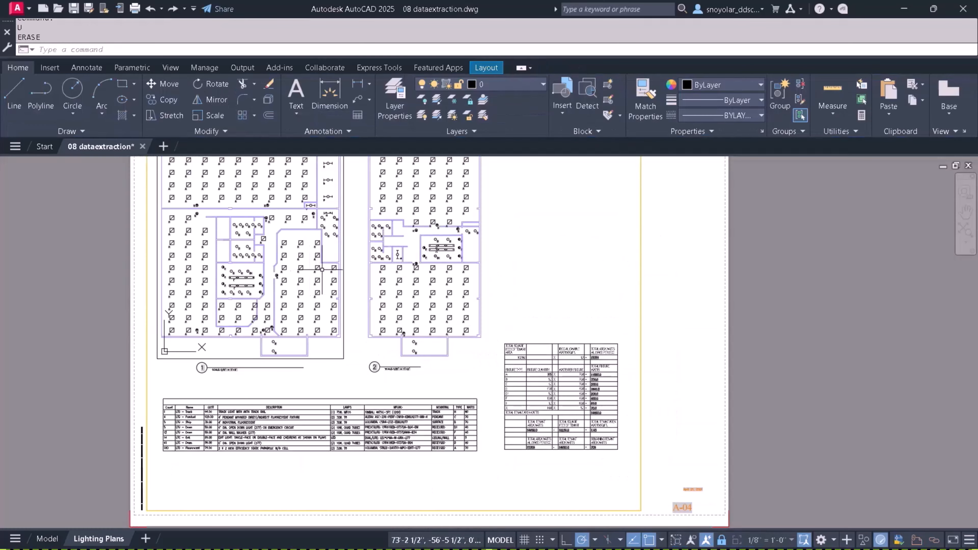
Step: Erase the 15 light fixtures in the large lower room of plan 1 and return to paper space
key(Return)
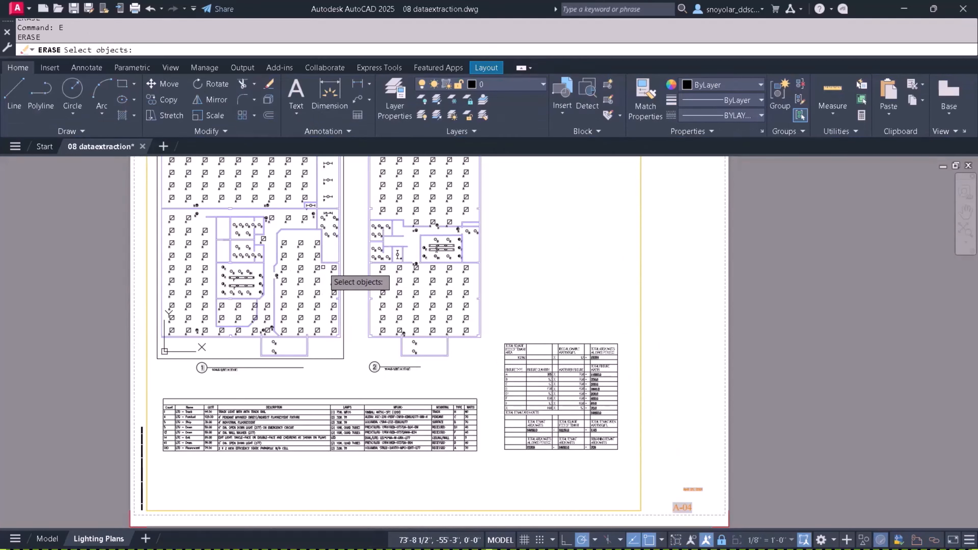
click(323, 267)
click(286, 321)
key(Return)
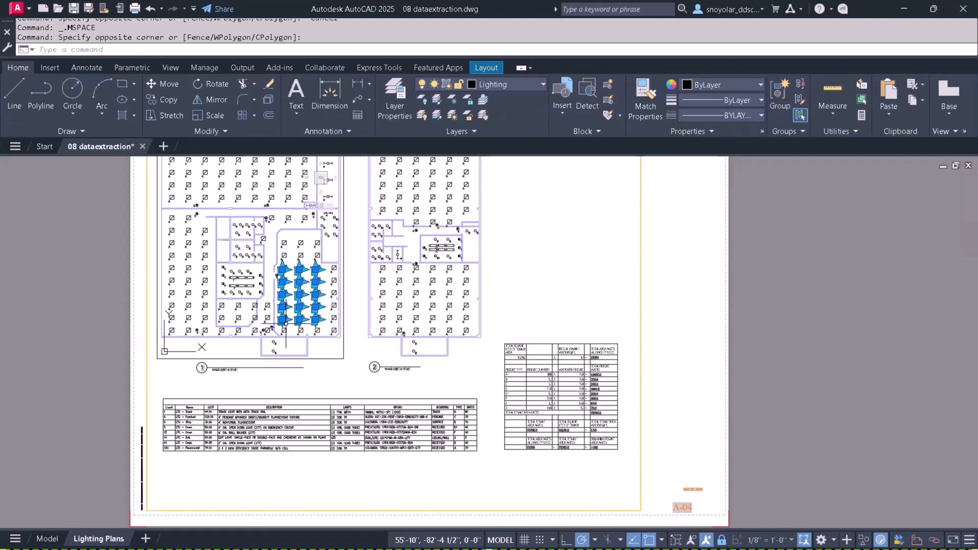
key(Delete)
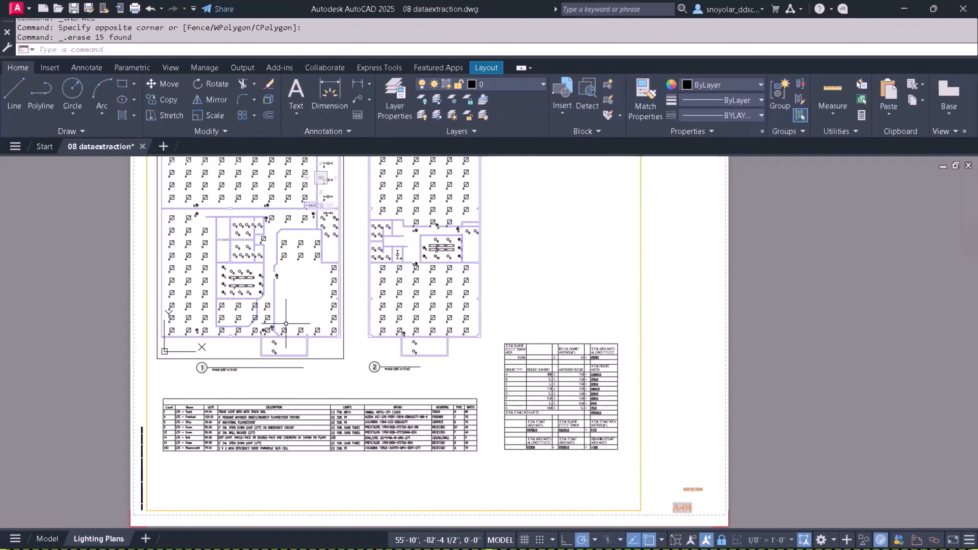
double_click(304, 397)
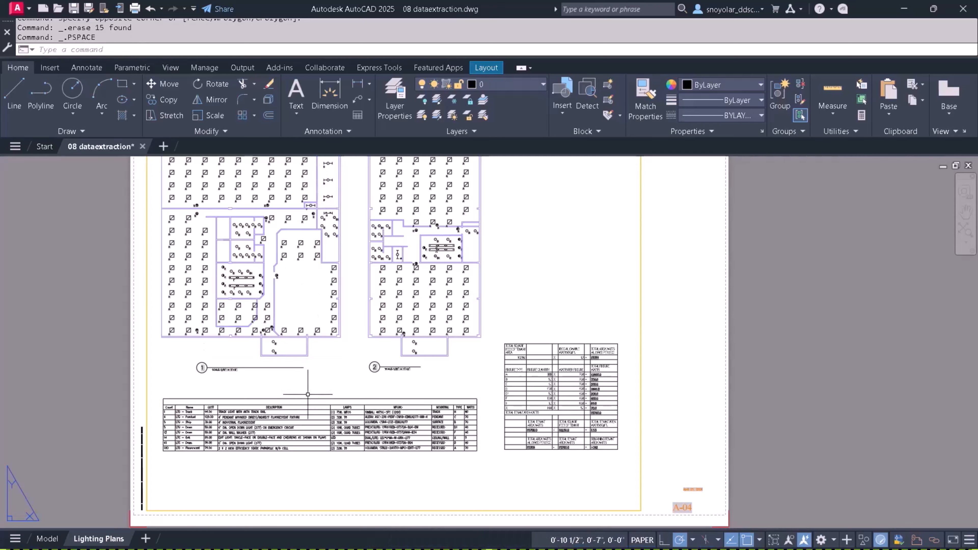
Step: Update the data links of the extracted lighting table and regenerate the layout
click(305, 397)
right_click(319, 386)
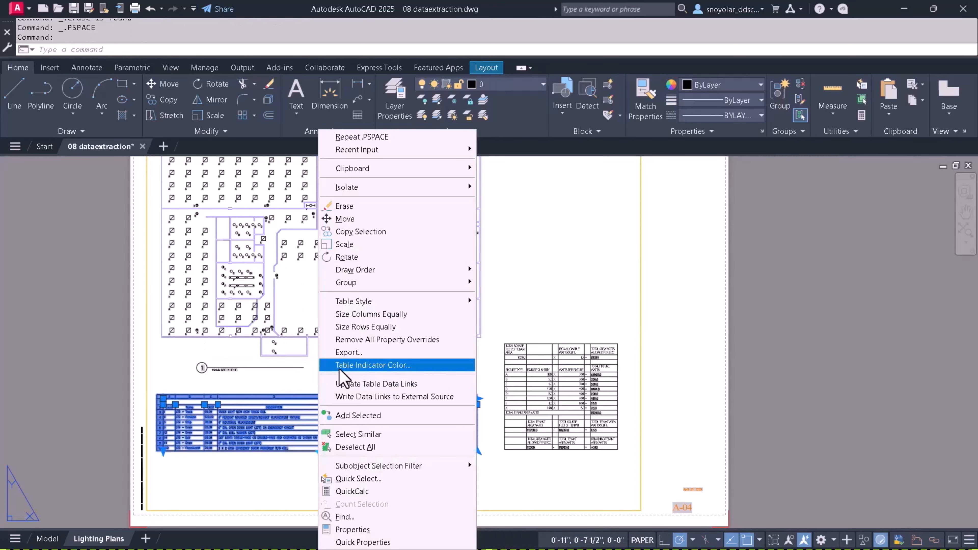
click(350, 385)
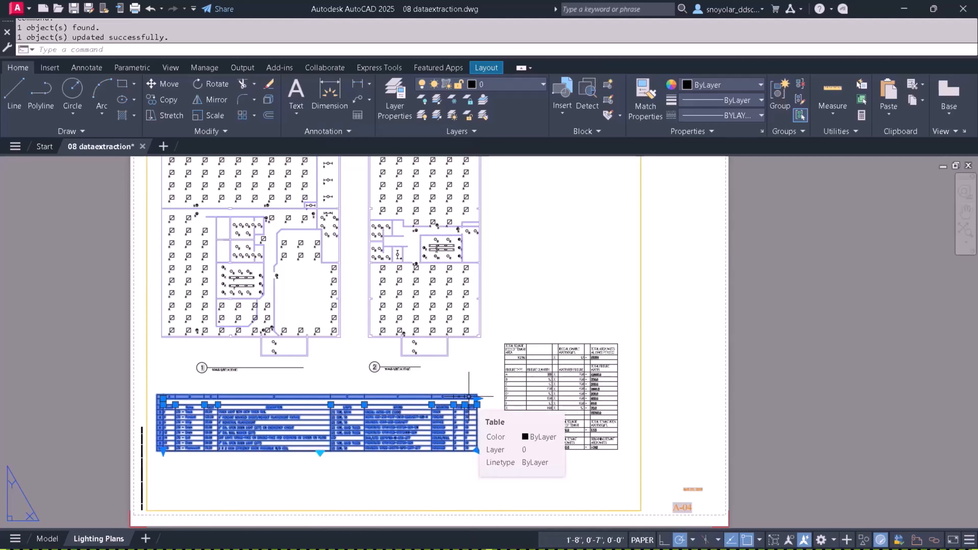
text(re)
key(Return)
Step: Check the LTG - Fluorescent count in the extracted table and the type A quantity and watts in the pasted table
scroll(171, 449, up, 5)
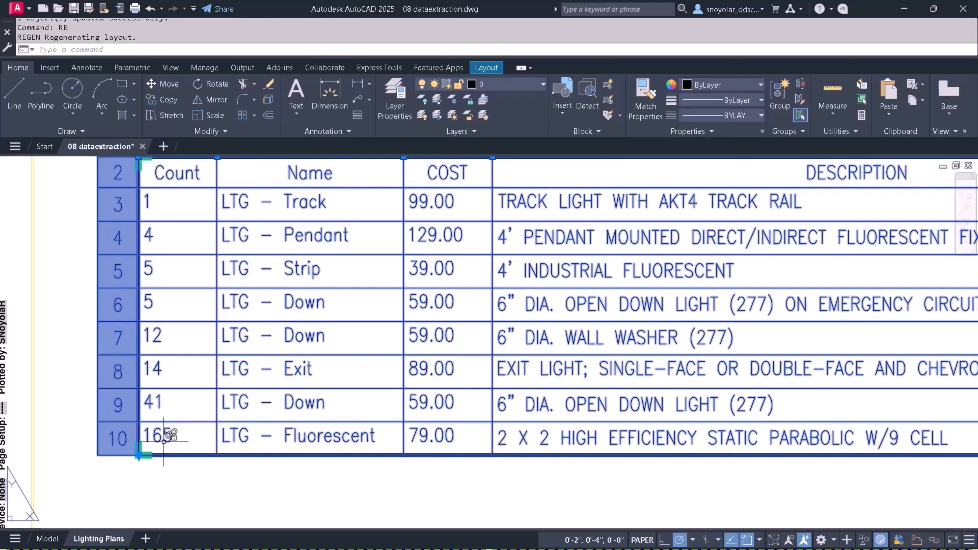
scroll(173, 439, down, 6)
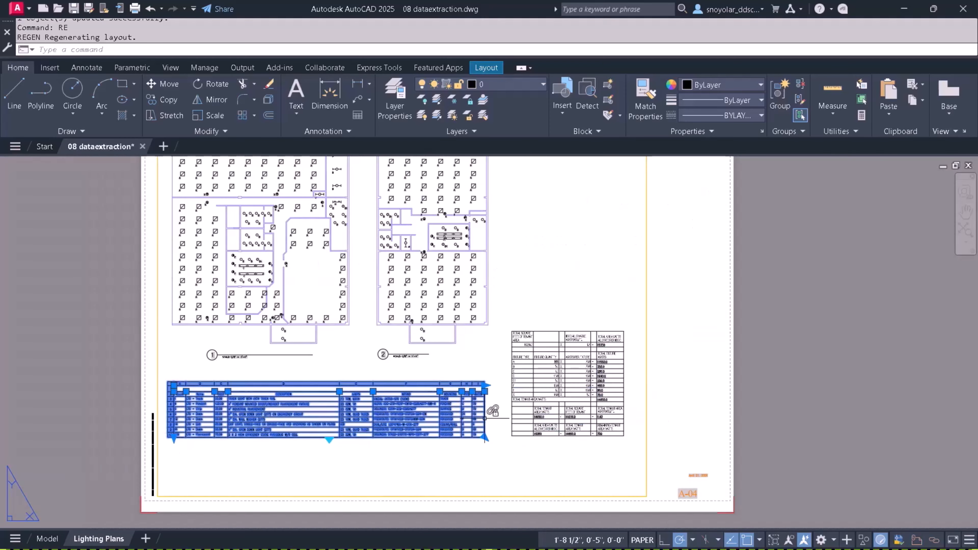
scroll(554, 360, up, 6)
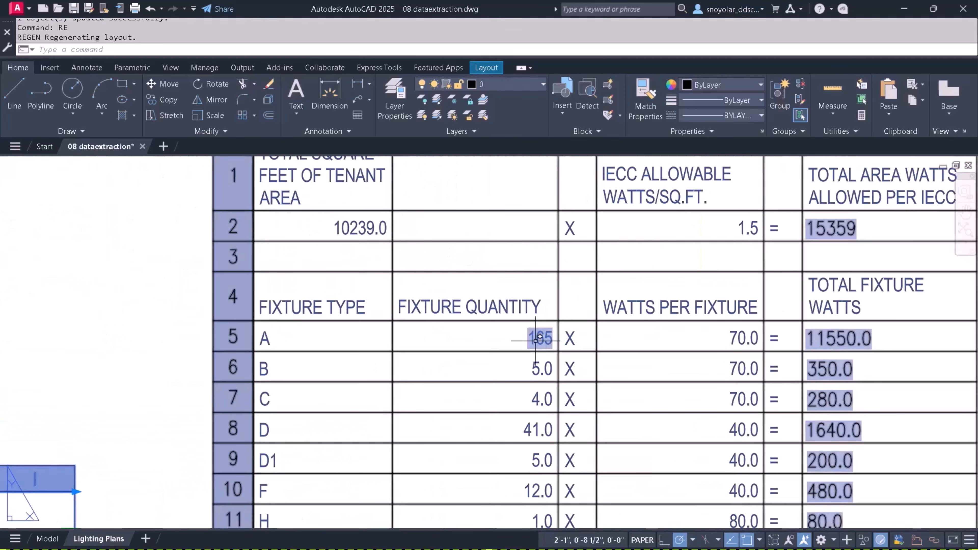
scroll(554, 327, down, 6)
scroll(719, 377, down, 3)
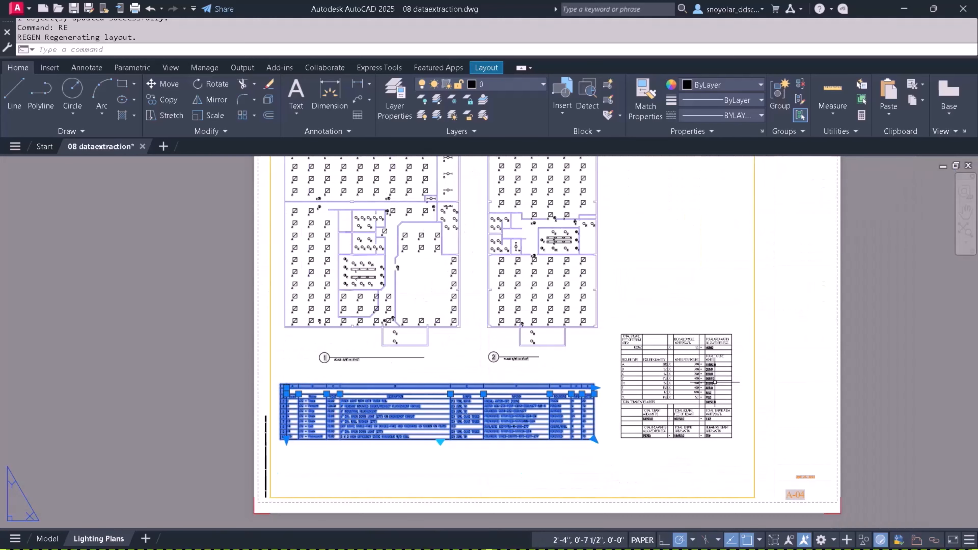
click(633, 231)
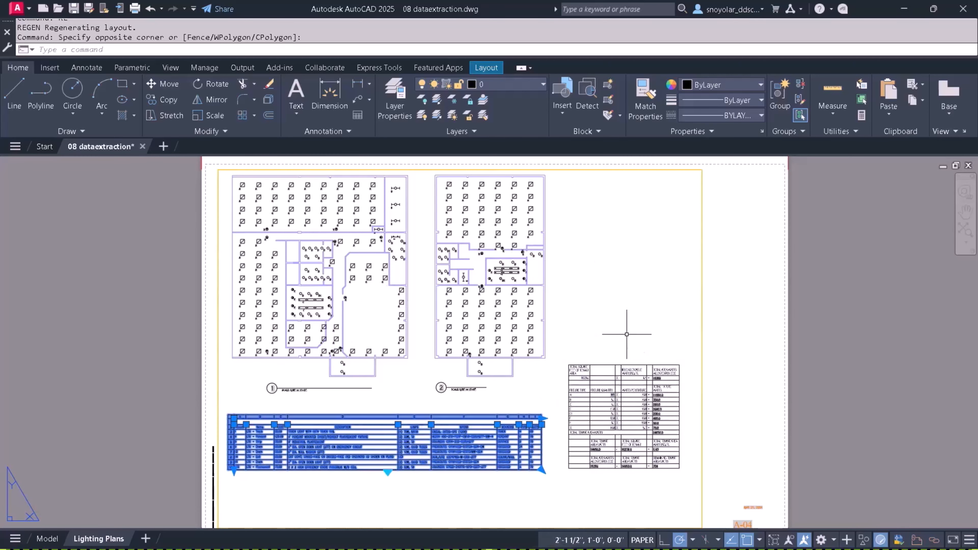
click(658, 275)
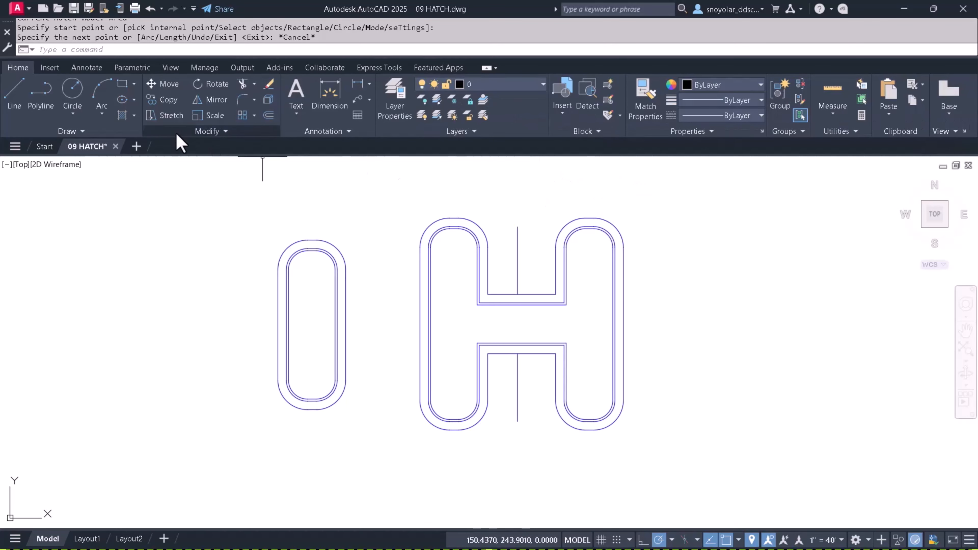
Step: Draw a rectangular hatch in Area mode around the whole H-shaped outline
click(122, 115)
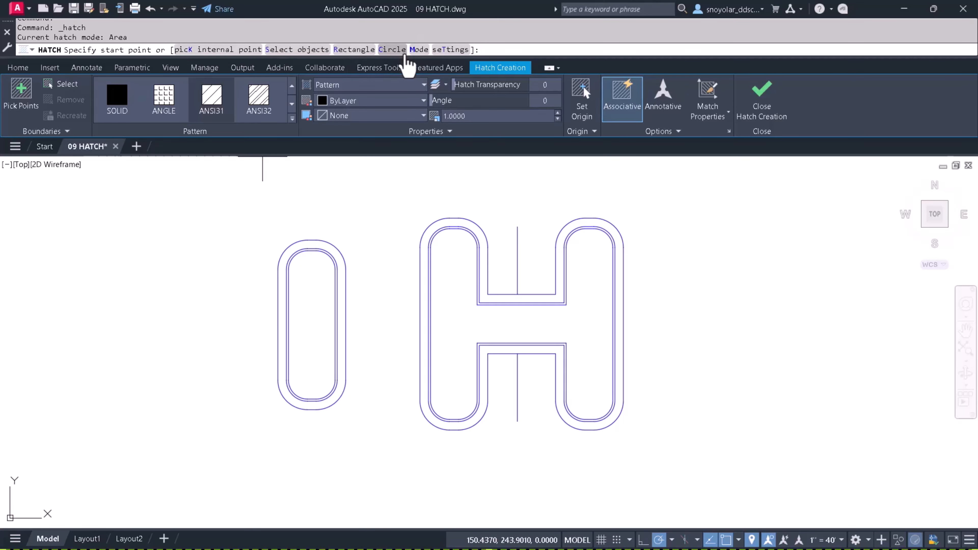
click(419, 50)
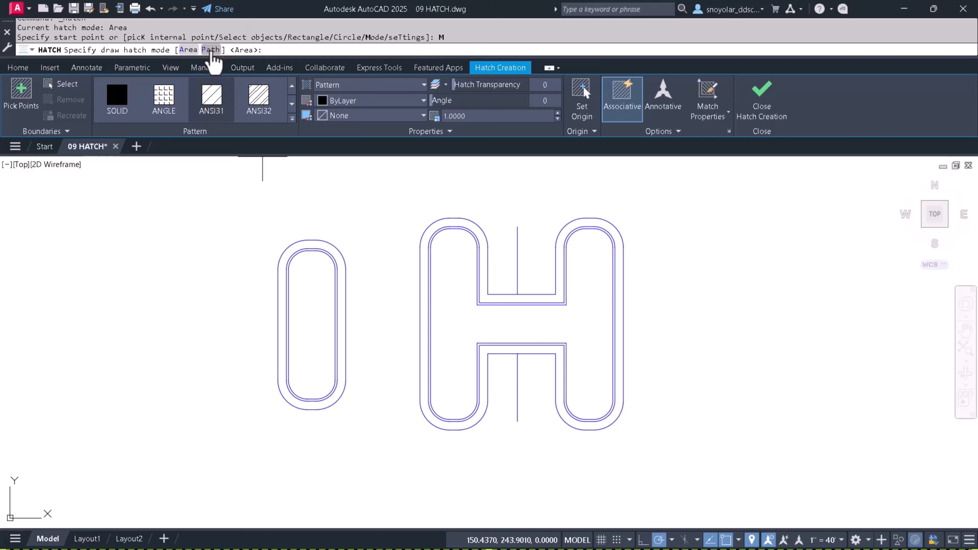
click(189, 50)
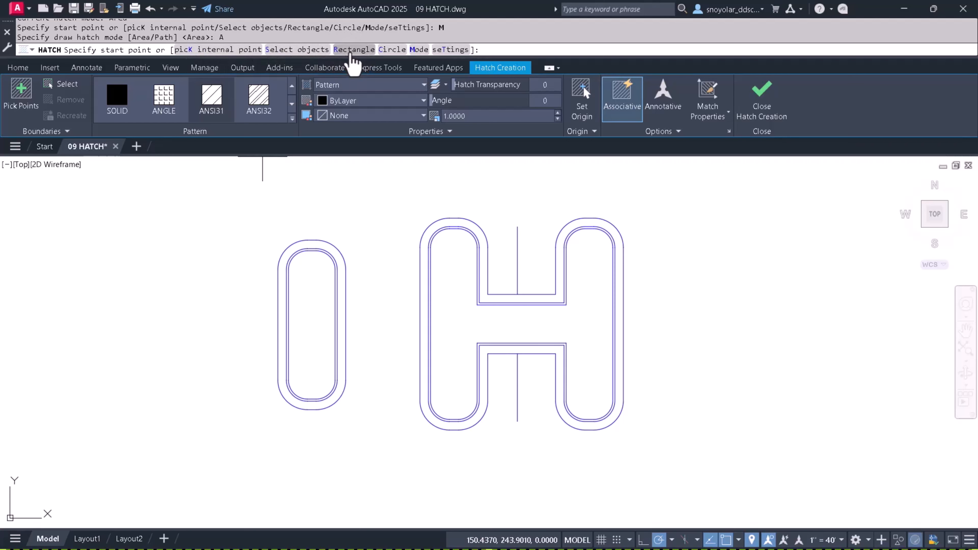
click(352, 49)
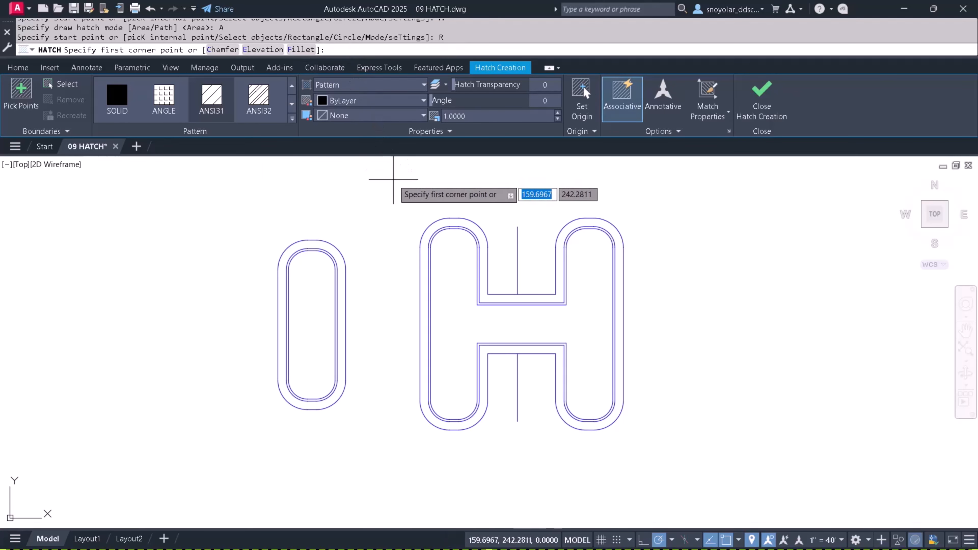
click(393, 180)
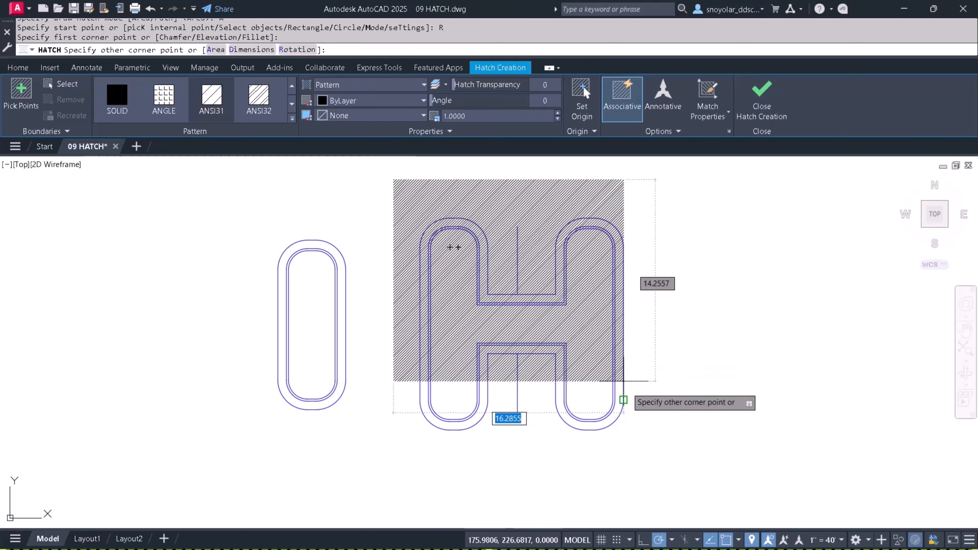
click(650, 446)
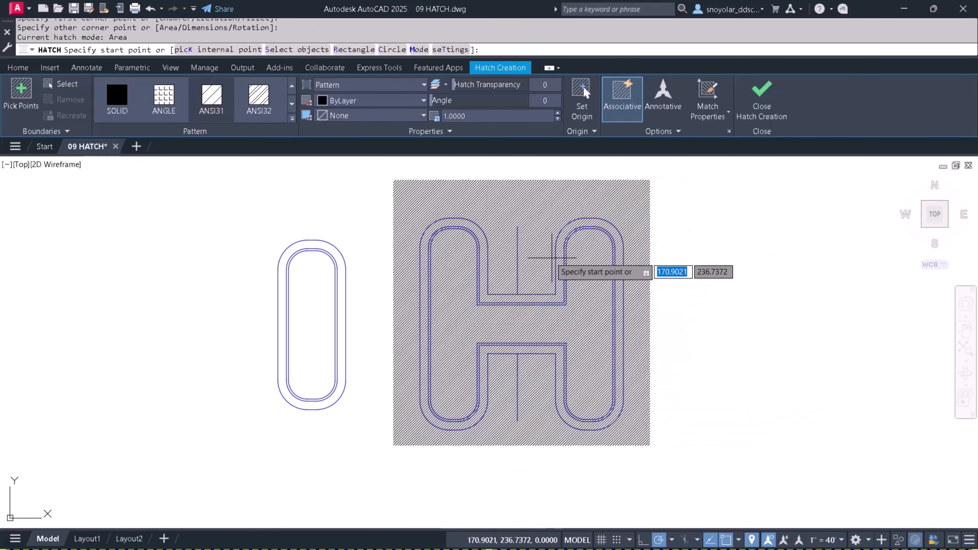
Step: Switch the hatch drawing mode to Path and set its alignment to Outside
click(419, 49)
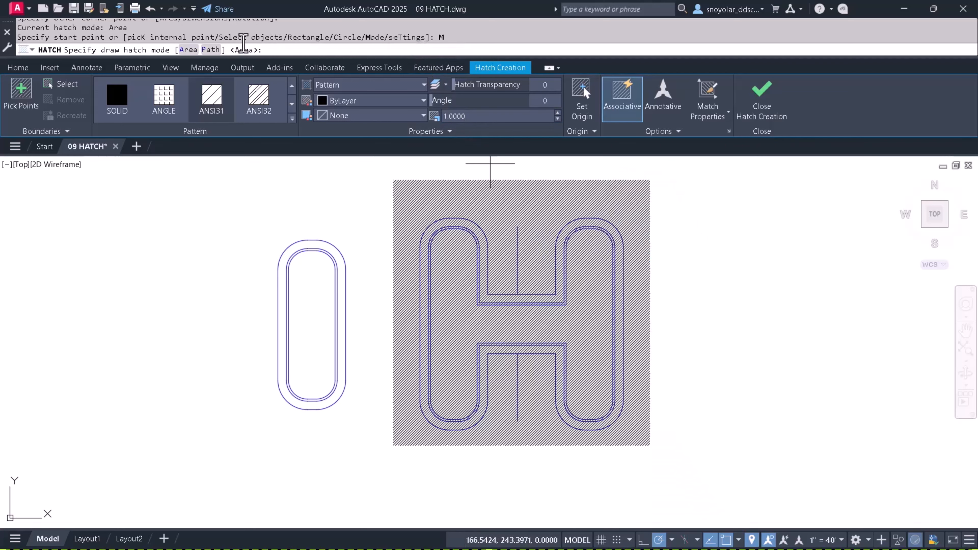
click(211, 50)
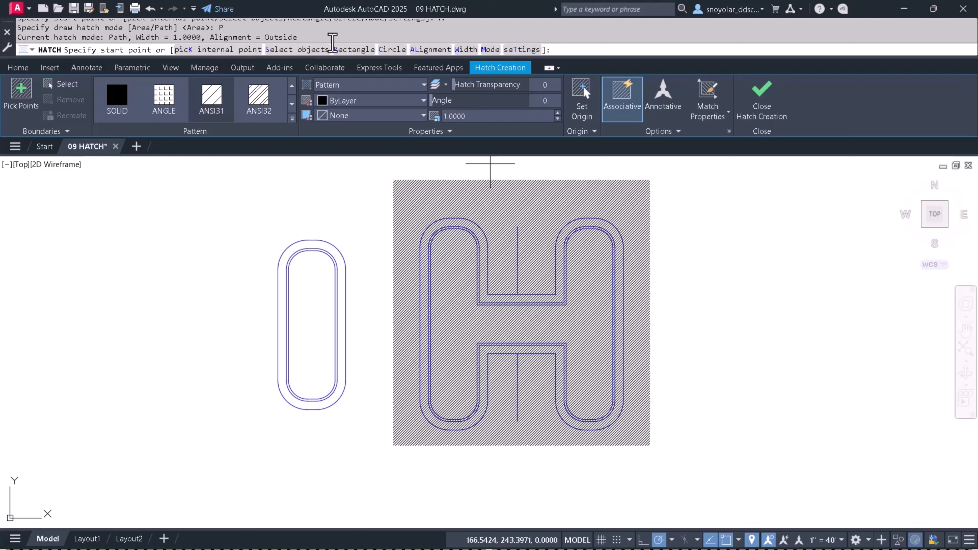
click(431, 50)
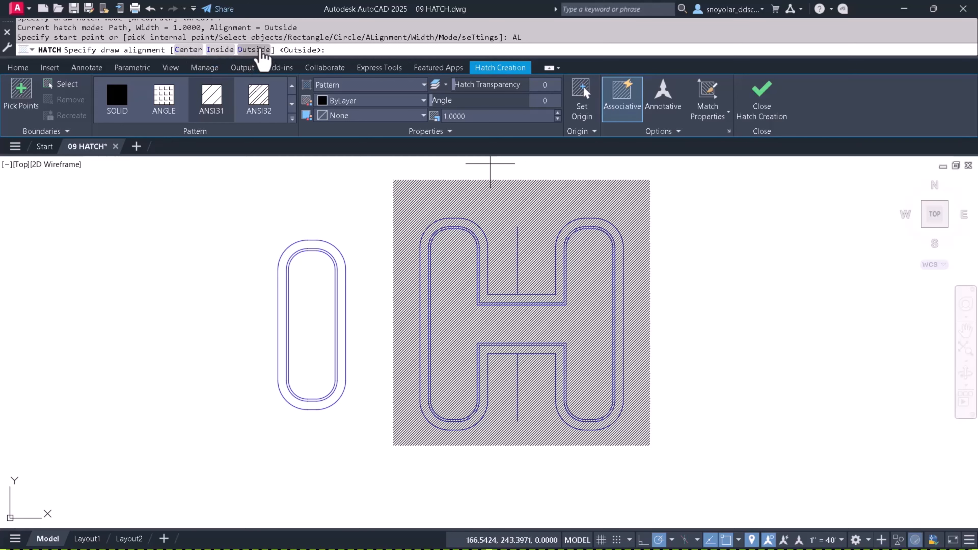
click(255, 50)
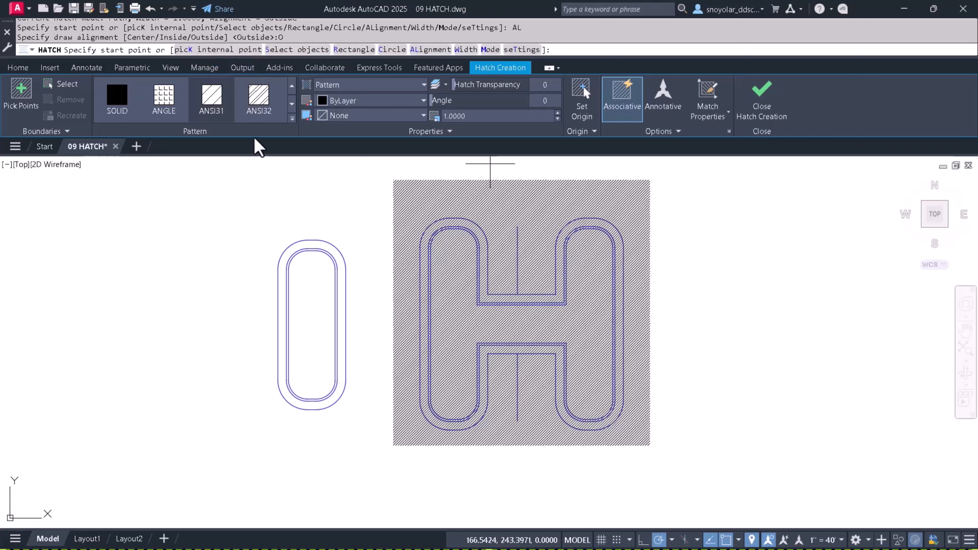
Step: Draw the path hatch down the left side of the rounded slot's outer outline and around its lower-left arc
scroll(273, 308, up, 1)
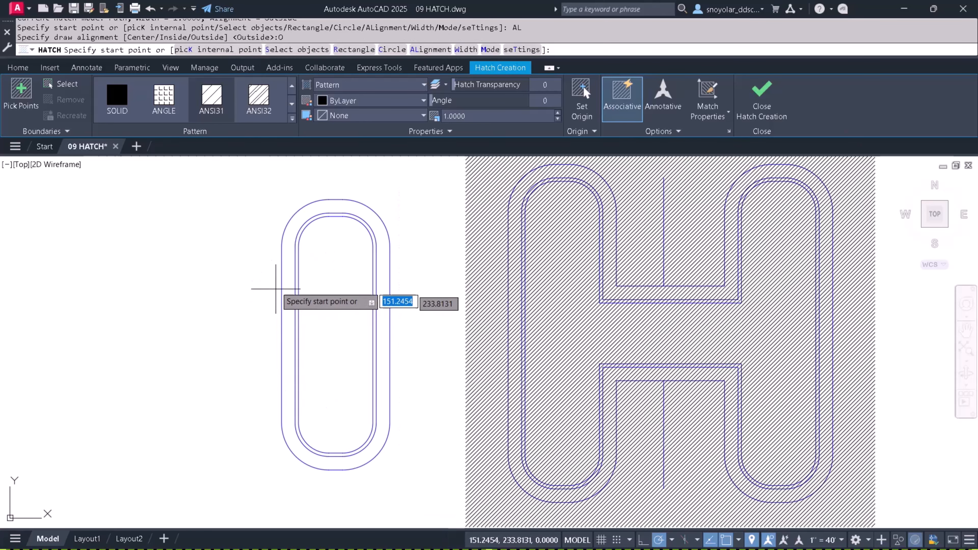
click(282, 247)
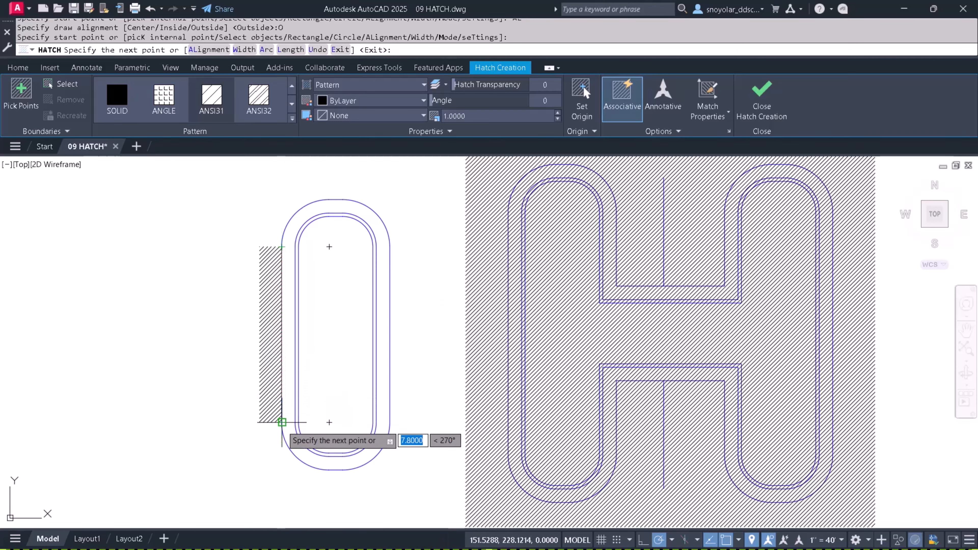
click(283, 422)
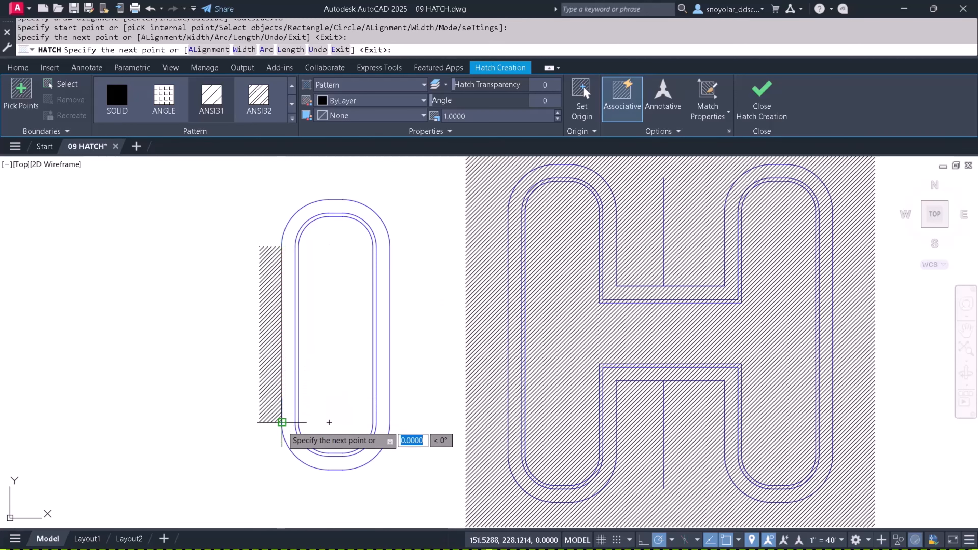
text(A)
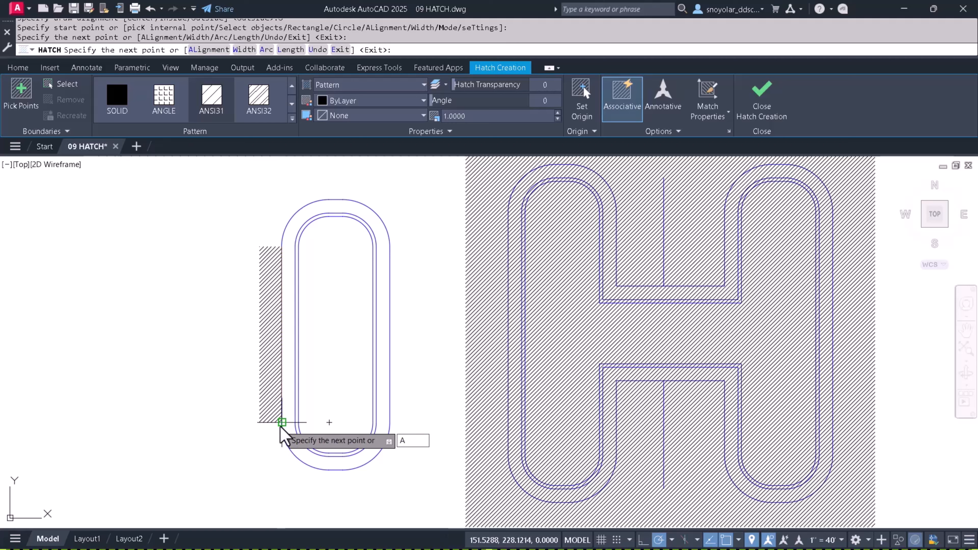
key(Return)
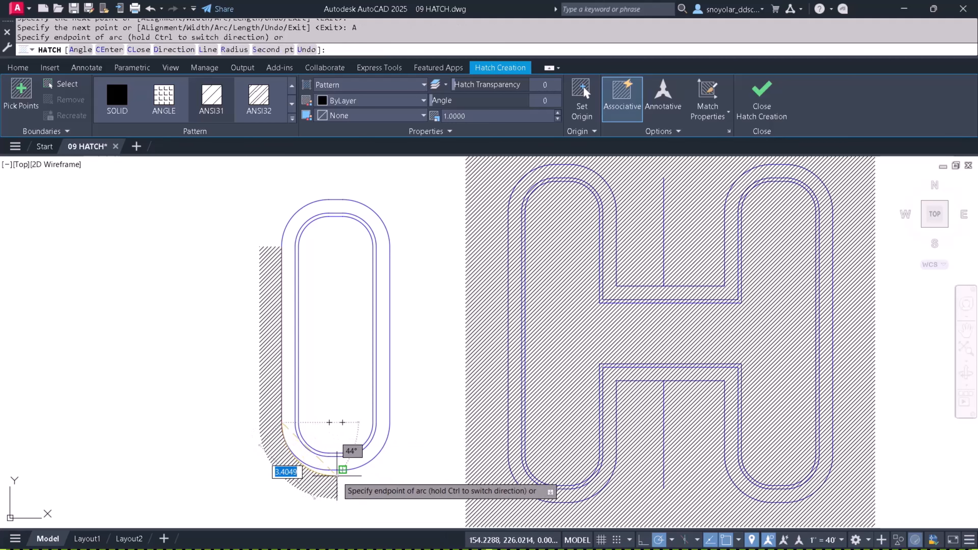
click(330, 469)
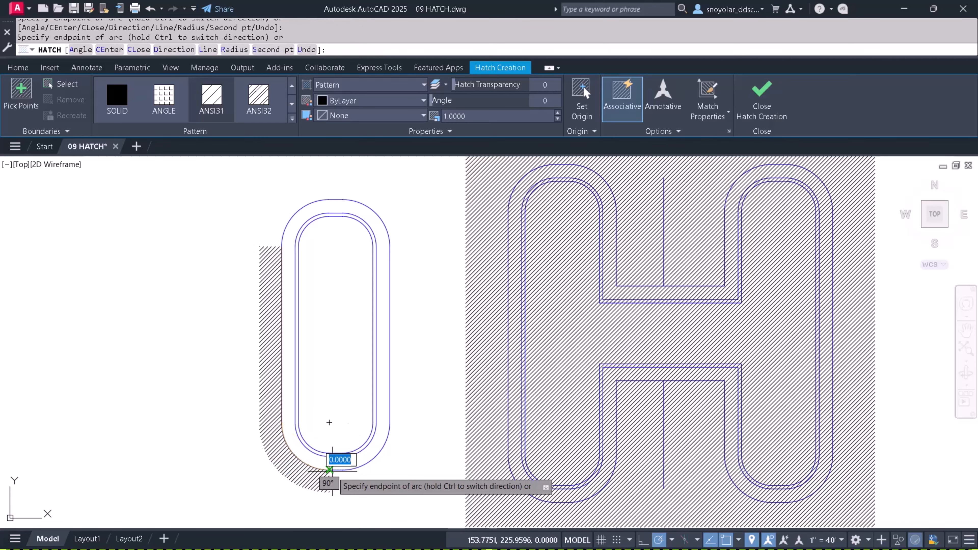
Step: Continue the path hatch along the slot's short bottom edge and around its lower-right arc
text(L)
key(Return)
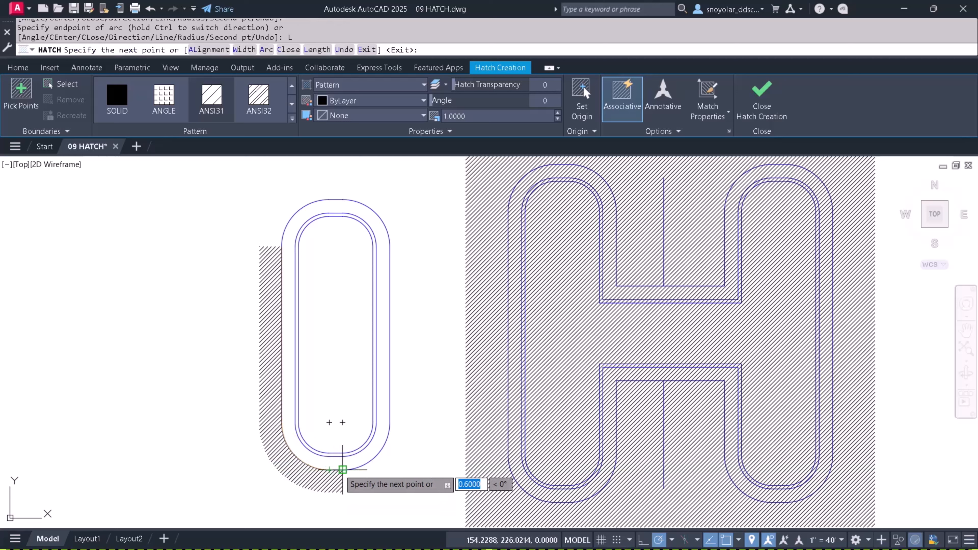
text(A)
key(Return)
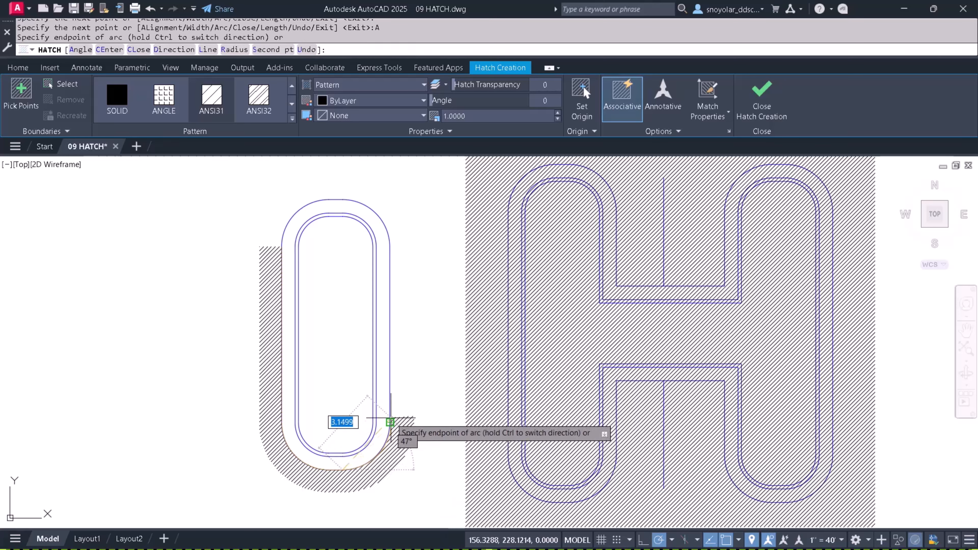
click(390, 423)
Step: Continue the path hatch up the slot's right side and around its upper-right arc
text(L)
key(Return)
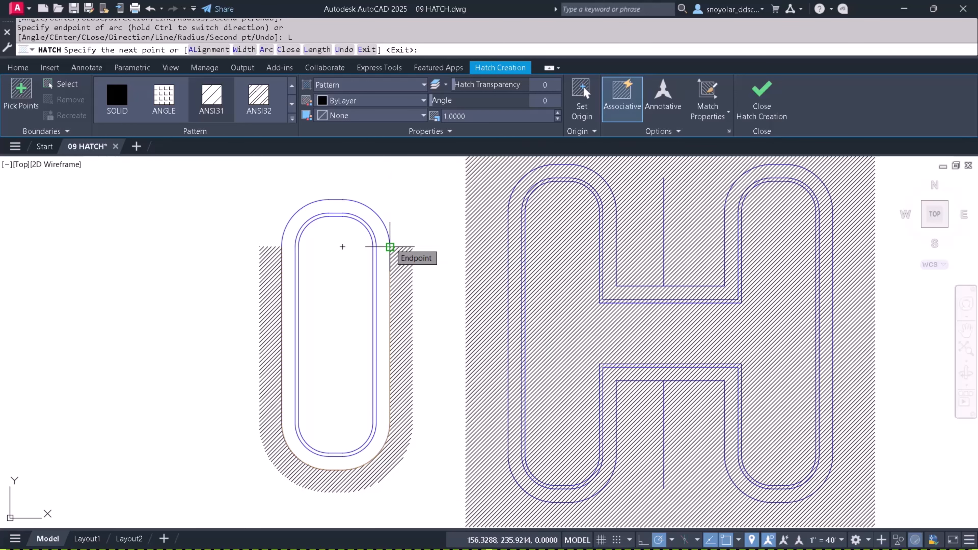
click(390, 247)
text(A)
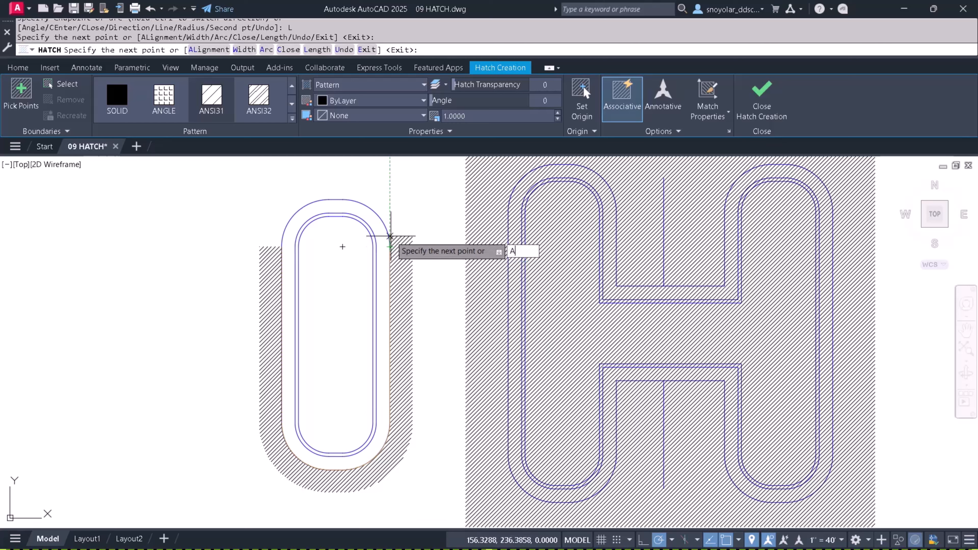
key(Return)
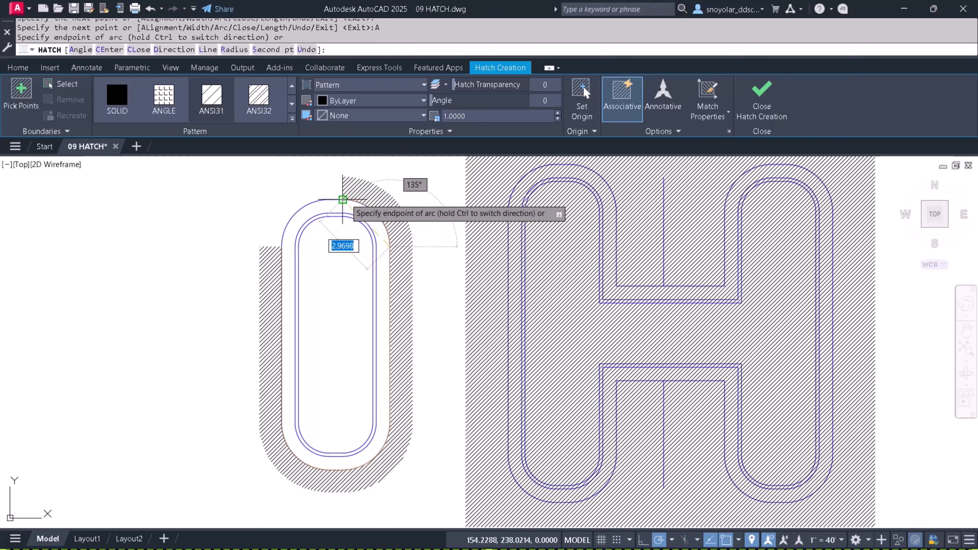
click(342, 200)
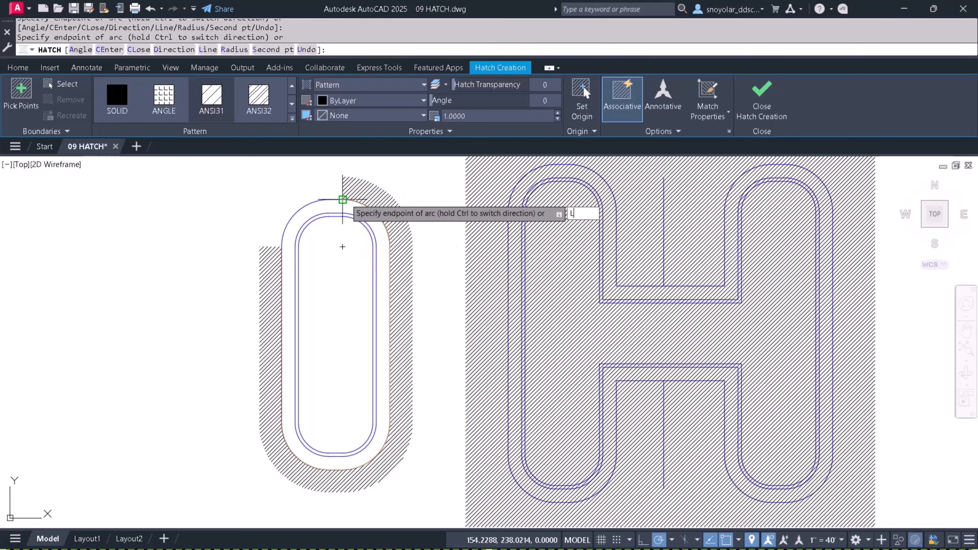
Step: Close the path hatch along the slot's short top edge and upper-left arc, and finish the Hatch command
text(L)
key(Return)
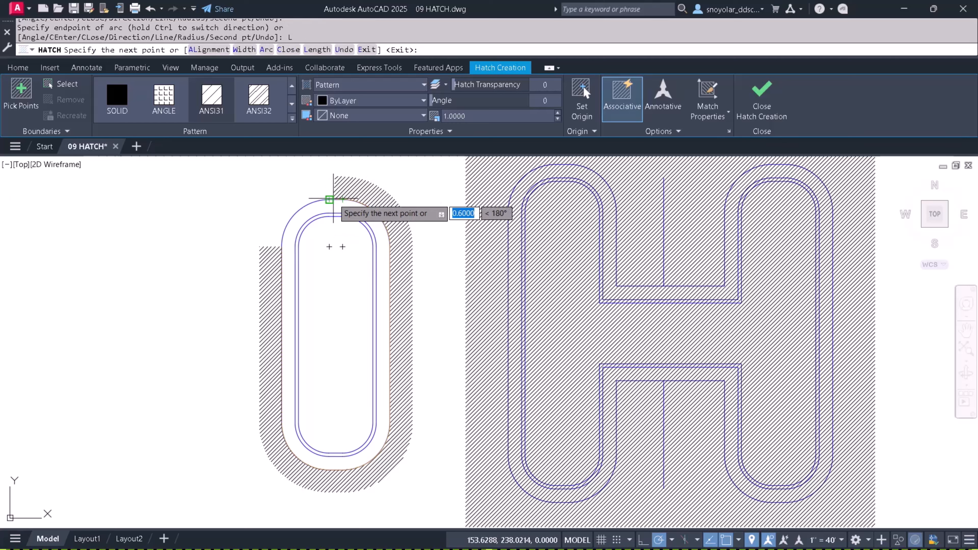
click(333, 198)
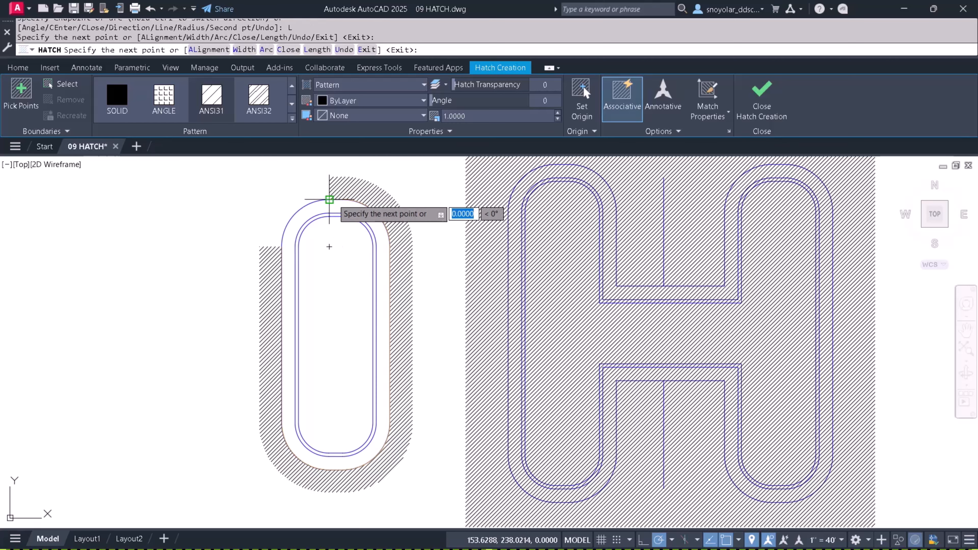
text(A)
key(Return)
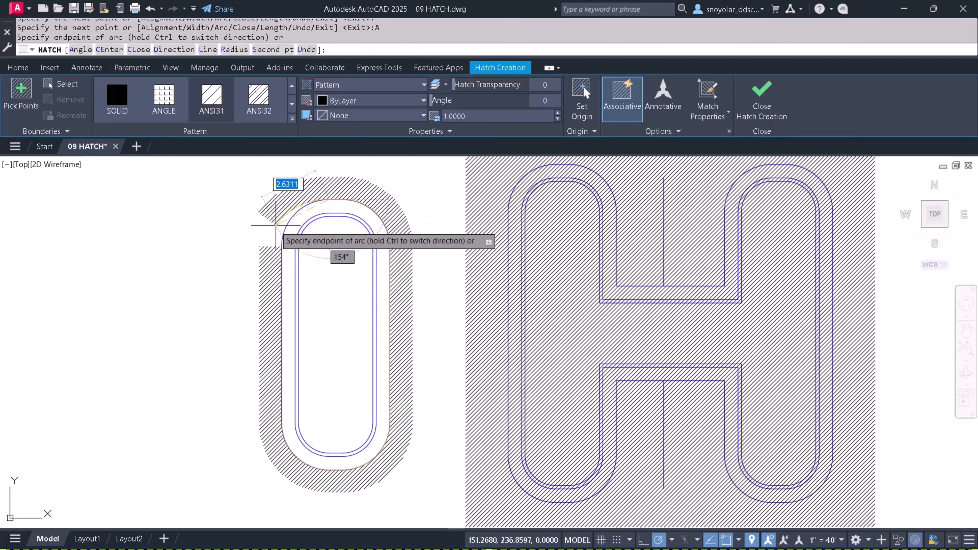
click(282, 247)
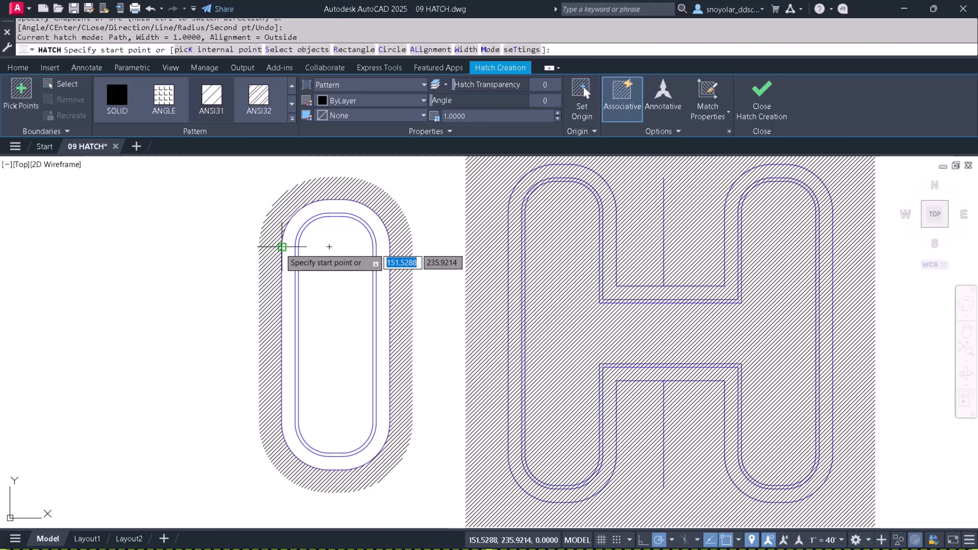
key(Return)
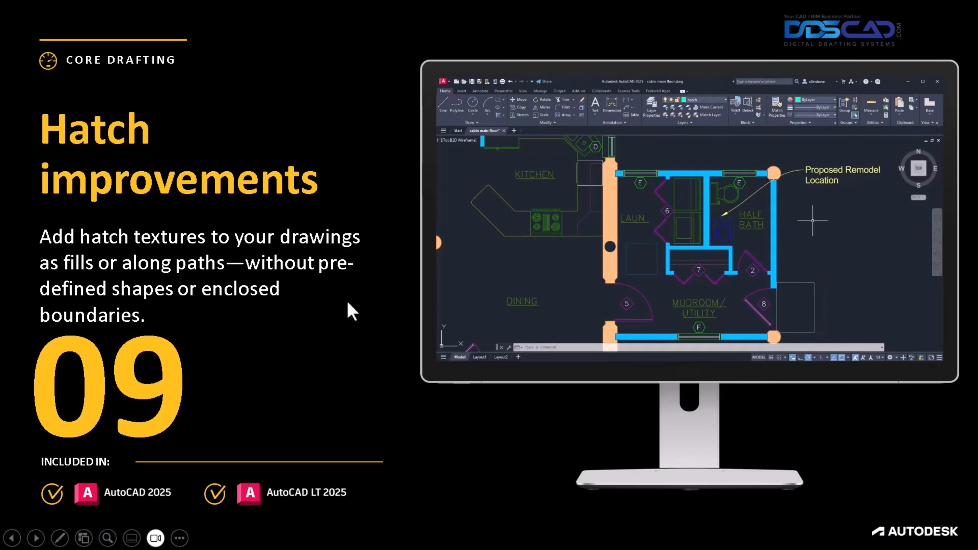
click(351, 312)
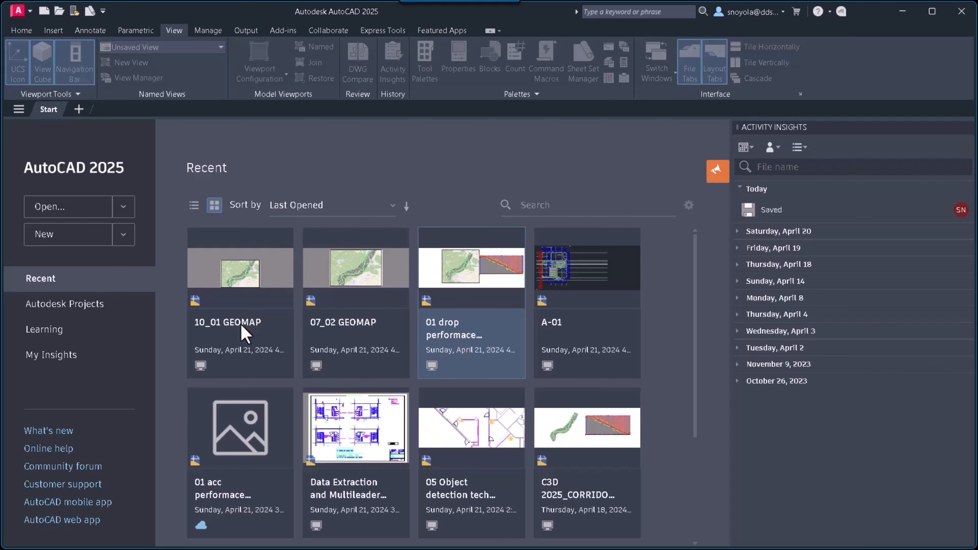
Step: Open the recent drawing 10_01 GEOMAP, view its Activity Insights entries and close the drawing
click(241, 278)
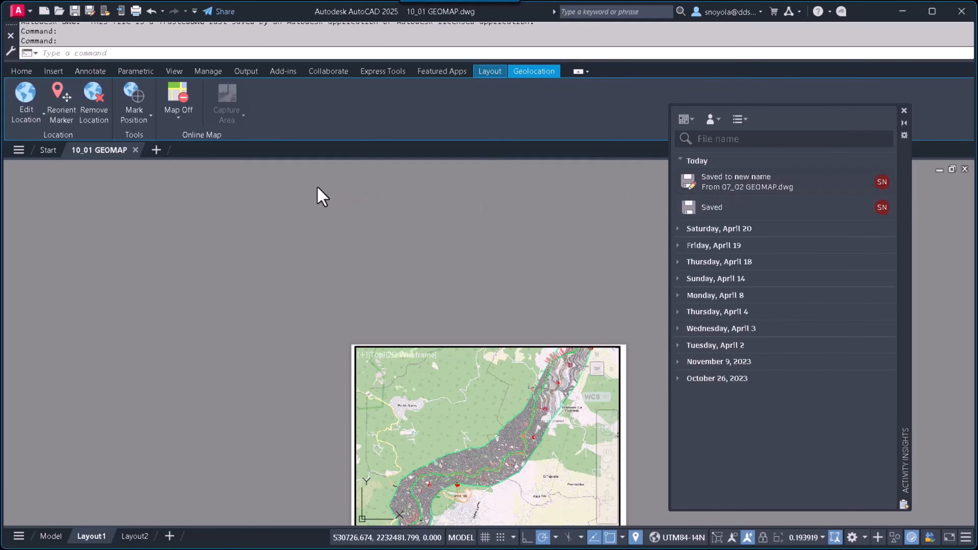
click(135, 150)
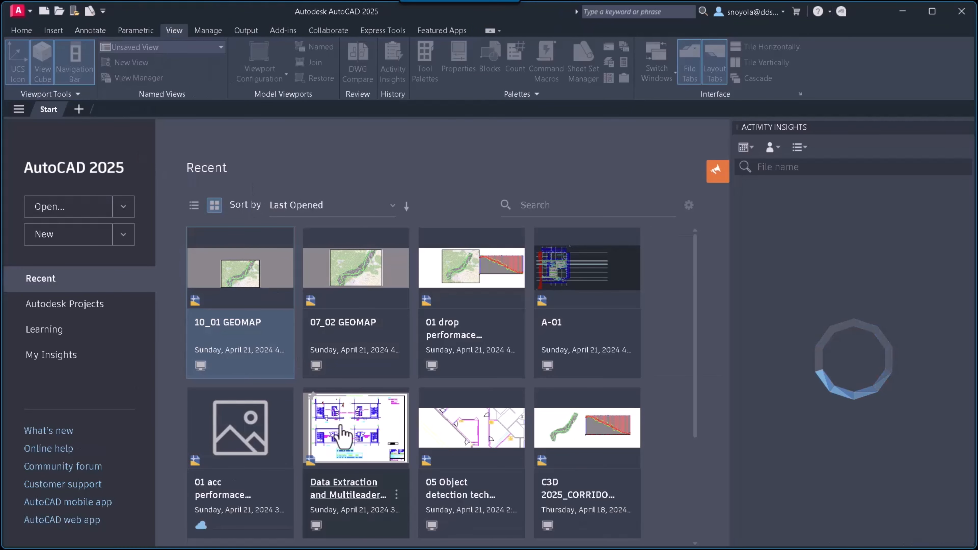
Step: Switch to File Explorer, rename 10_01 GEOMAP.dwg in the !!!WEBCAD folder to 10_01_rename GEOMAP.dwg, and return to AutoCAD
key(alt+Tab)
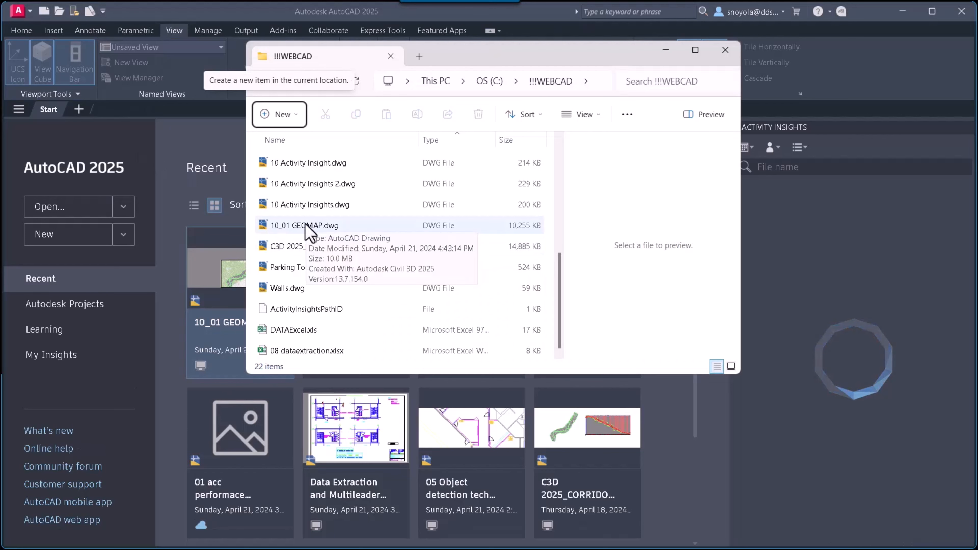
click(310, 226)
click(304, 225)
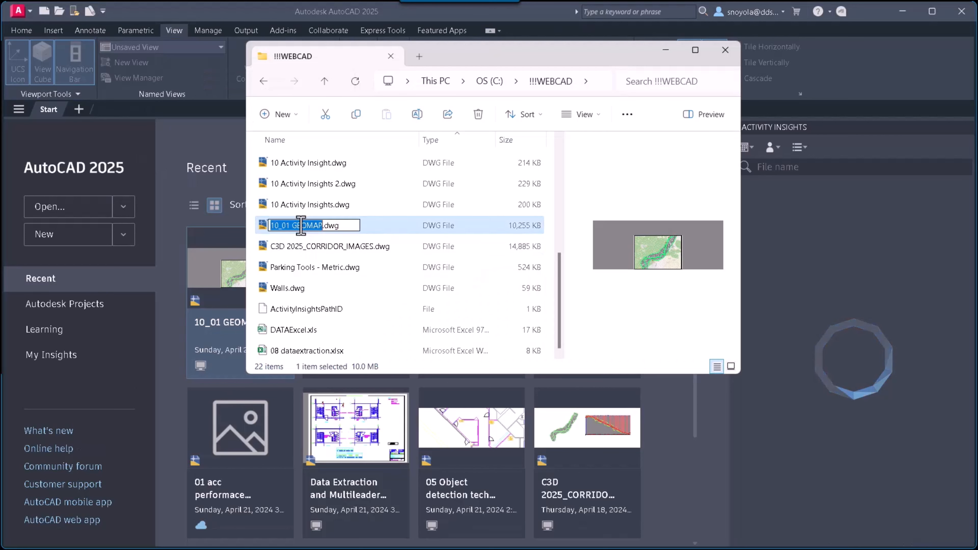
click(291, 226)
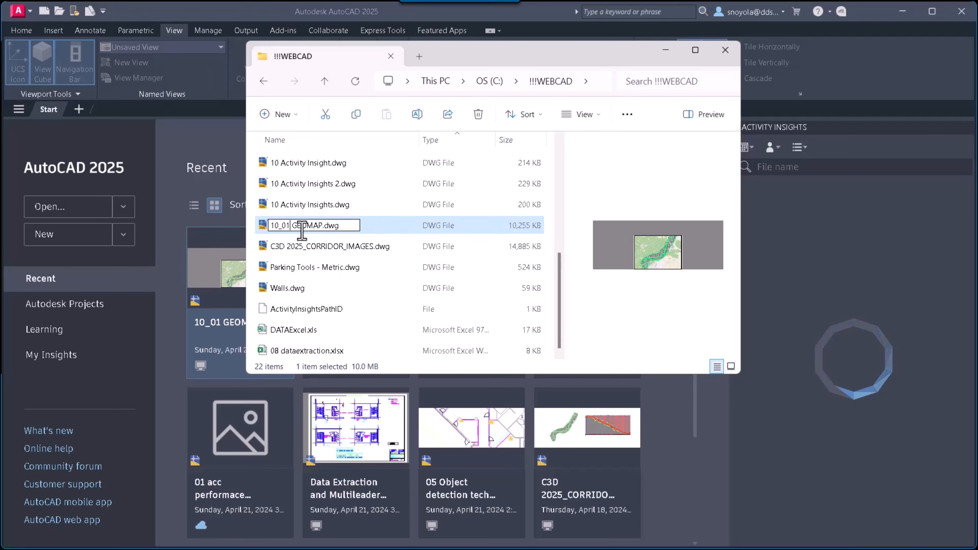
text(_rename)
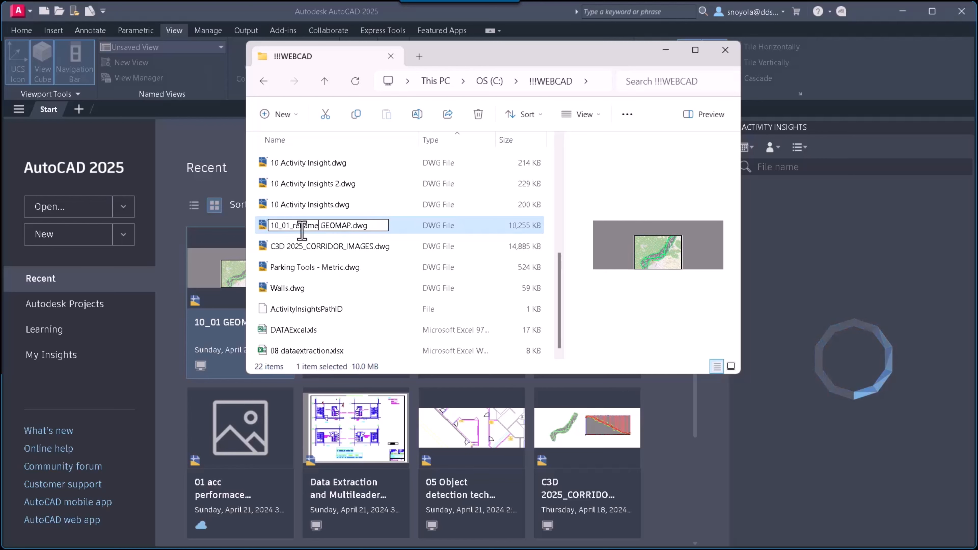
key(Return)
click(669, 51)
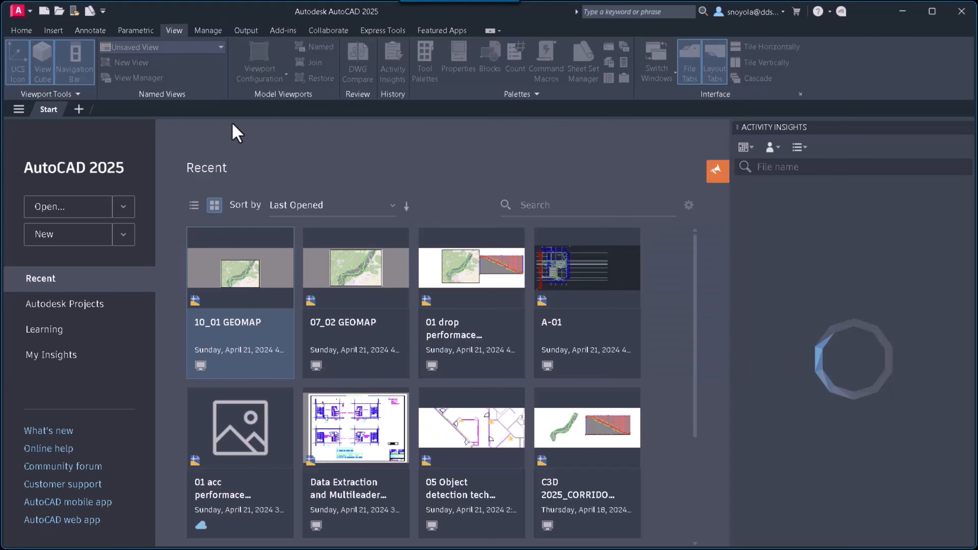
Step: Open 10_01_rename GEOMAP.dwg from the !!!WEBCAD folder and switch the drawing to model space
click(59, 11)
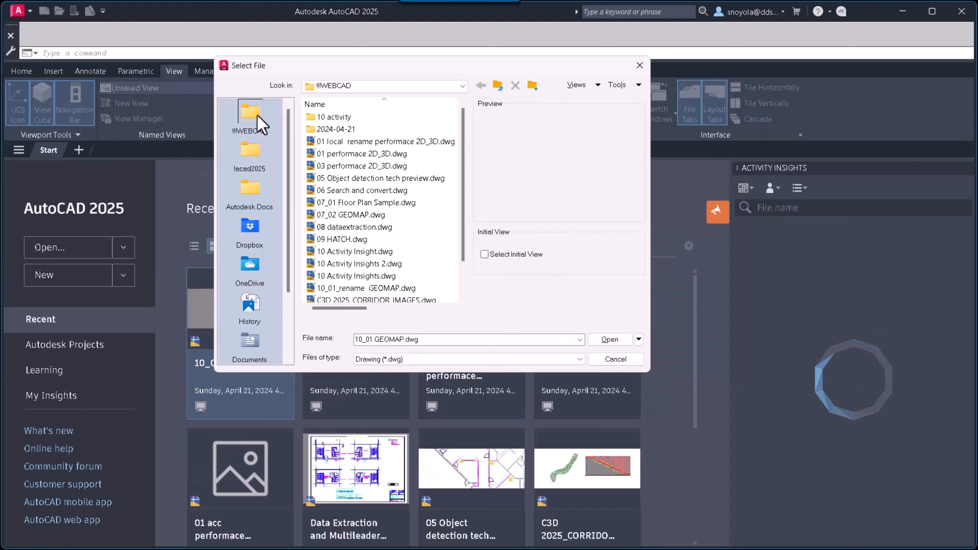
scroll(347, 232, down, 1)
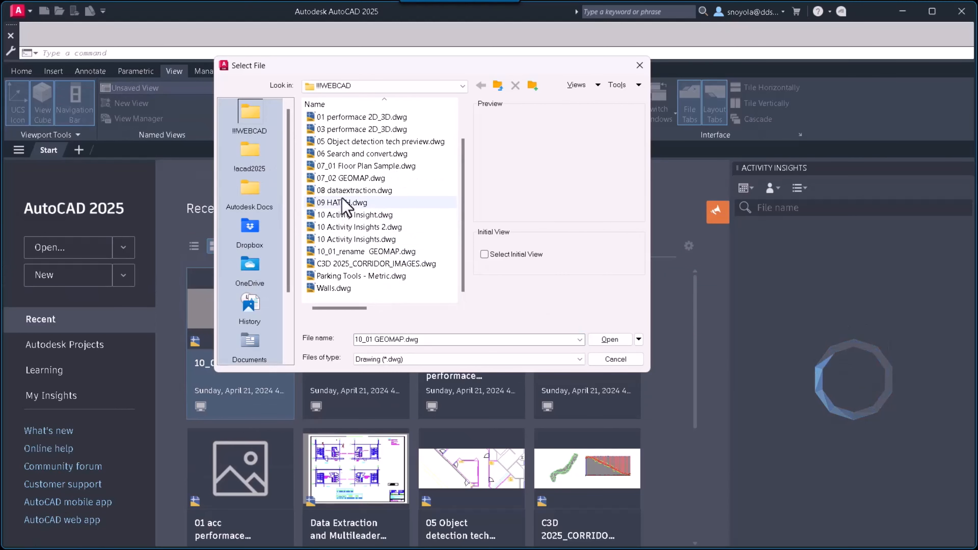
click(349, 252)
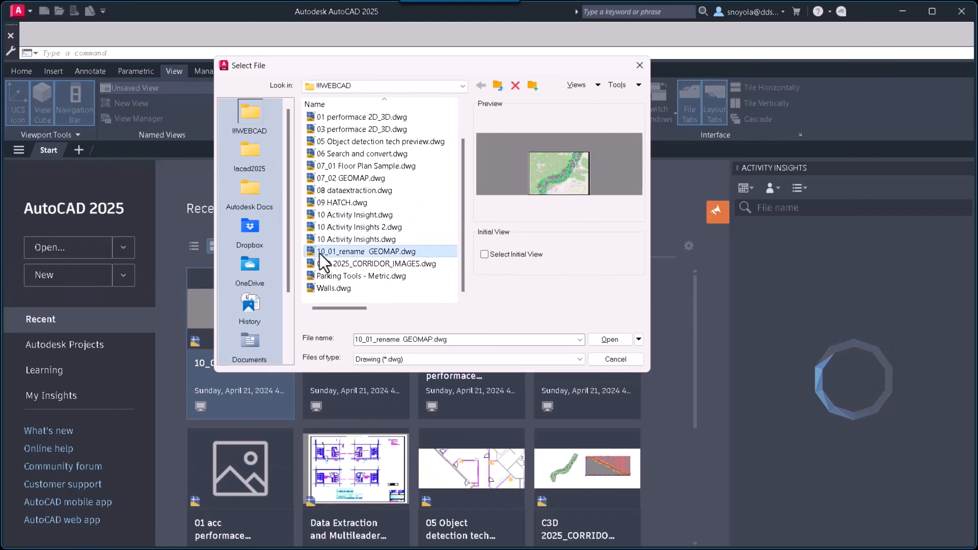
click(597, 340)
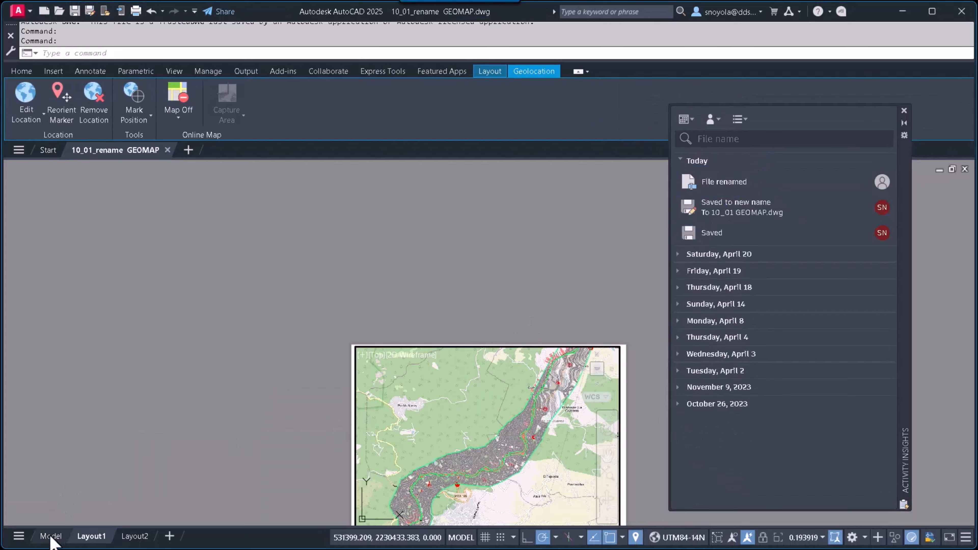
click(51, 536)
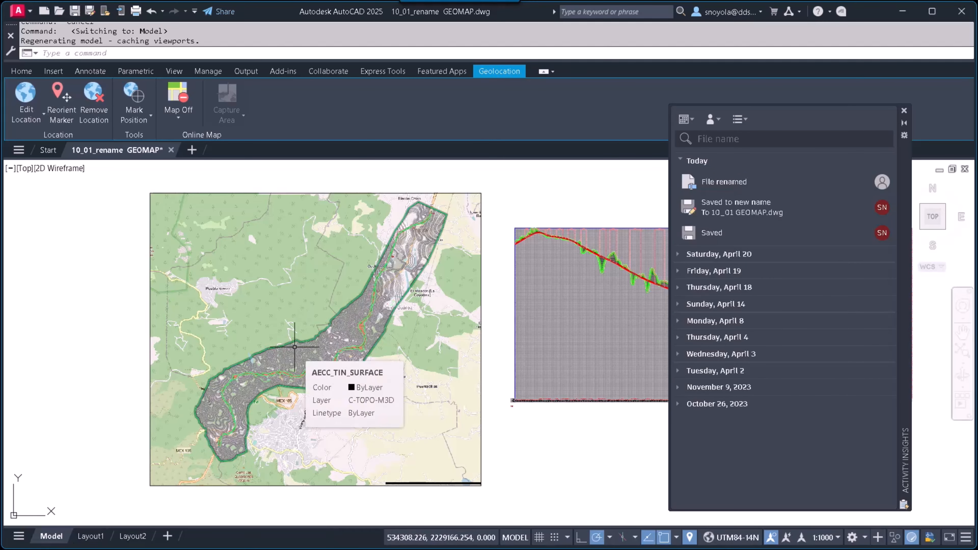
Step: Draw a circle of radius about 2300 overlapping the map's left edge and save the drawing
text(C)
key(Return)
click(117, 275)
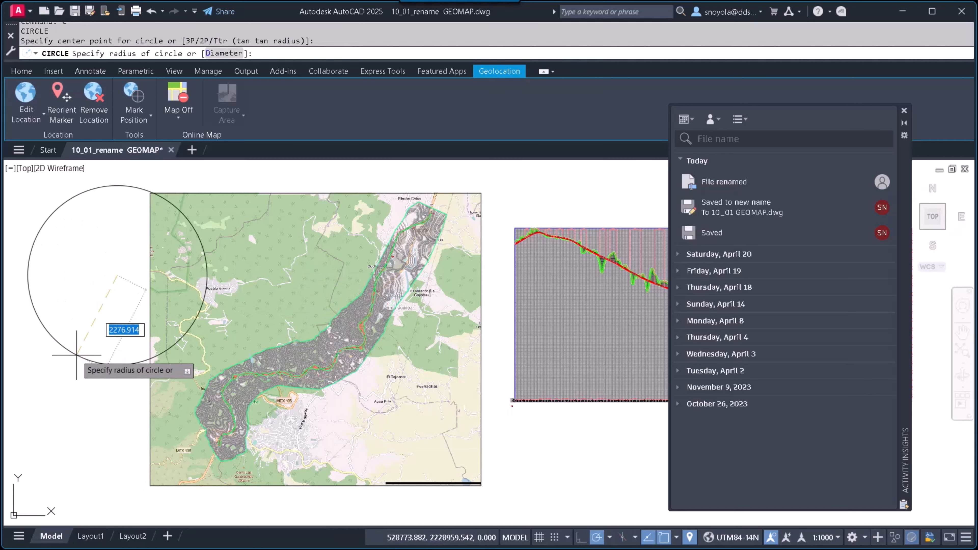
click(79, 358)
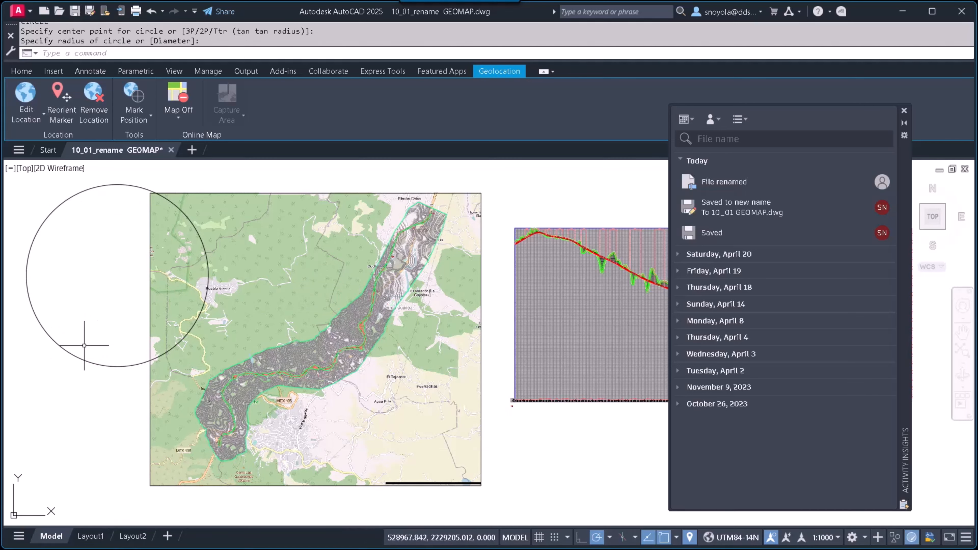
click(75, 11)
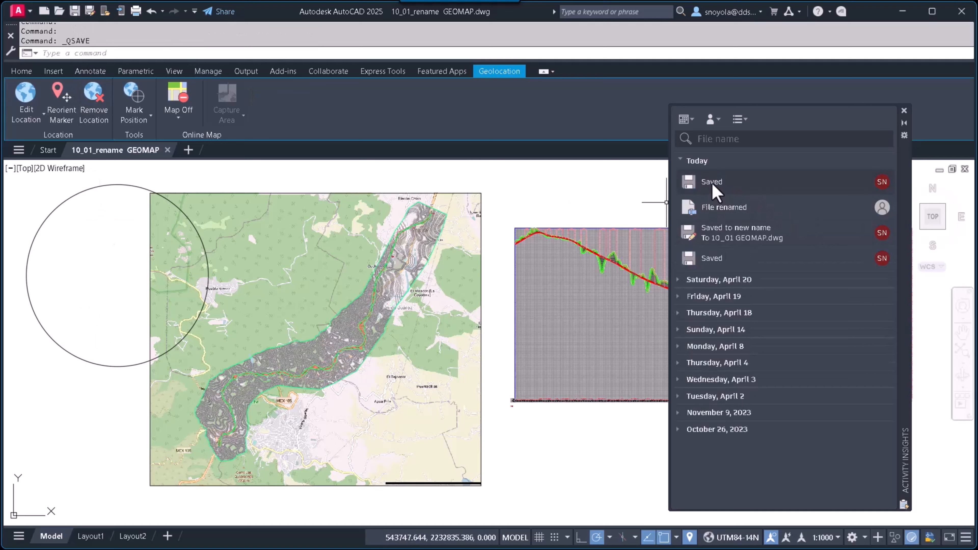
Step: Erase the circle at the map's left edge and save the drawing again
click(84, 230)
click(46, 199)
key(Delete)
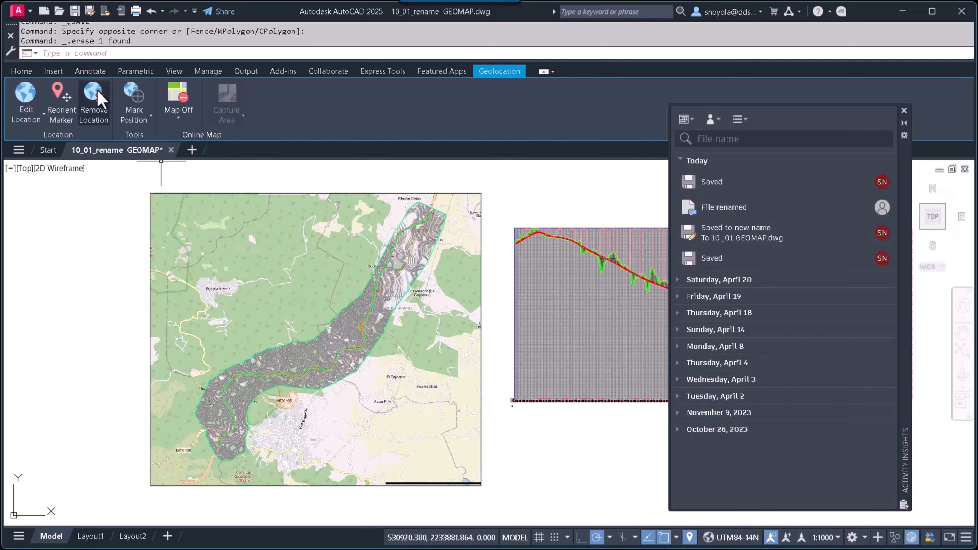
click(75, 11)
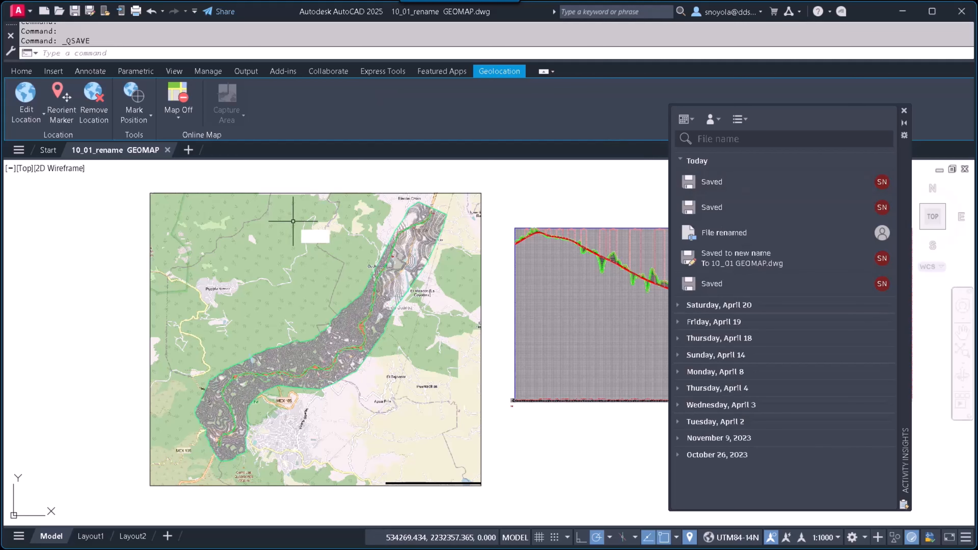
Step: Purge all unused named items from the drawing, accepting all checked items at once, and close the Purge dialog
key(Return)
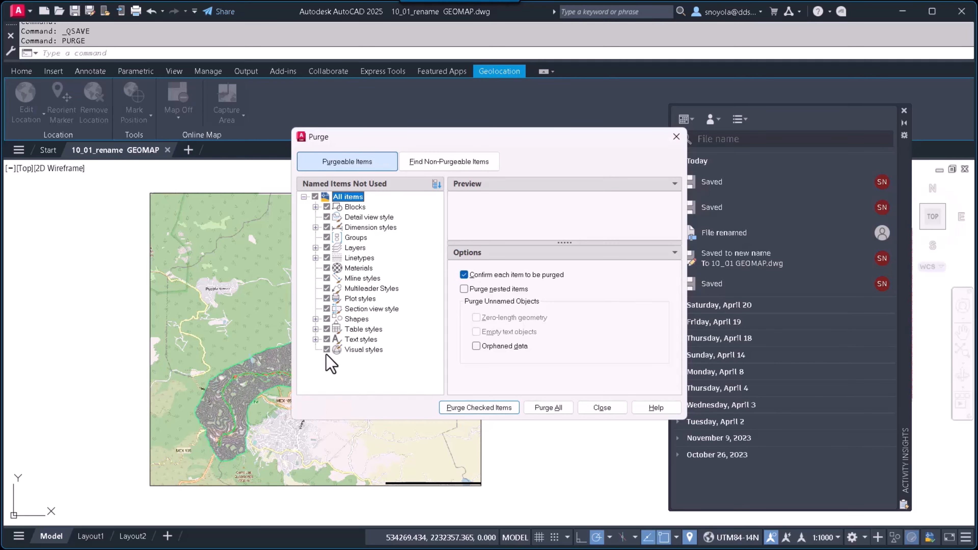
click(548, 407)
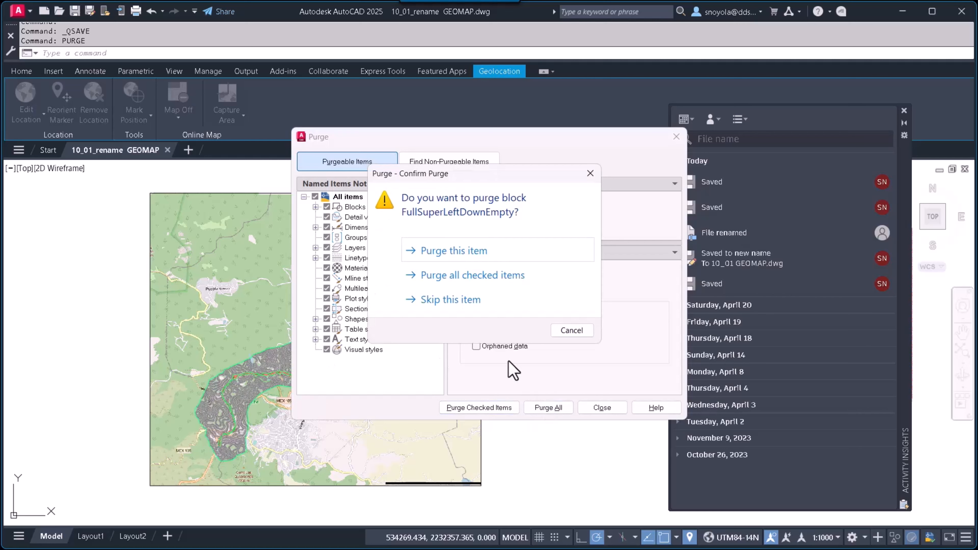
click(470, 276)
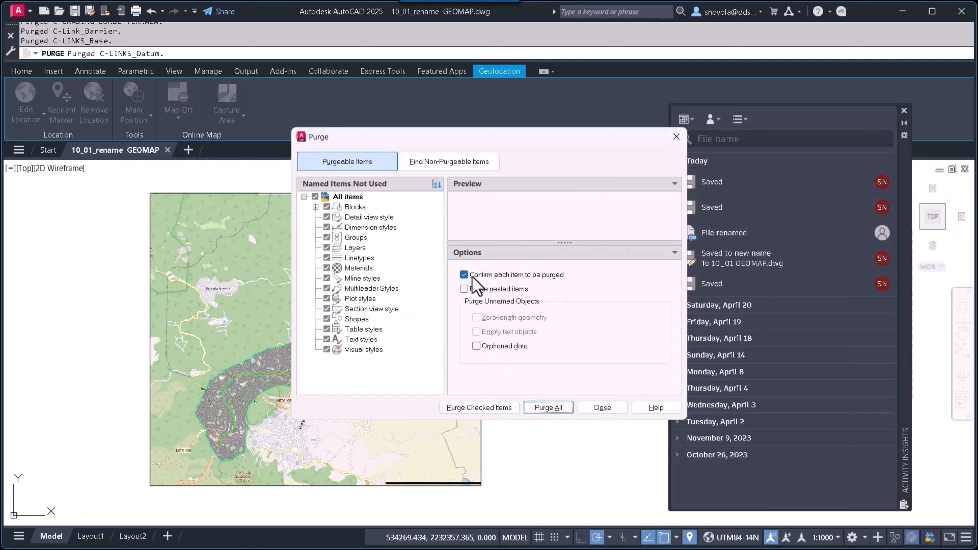
click(608, 408)
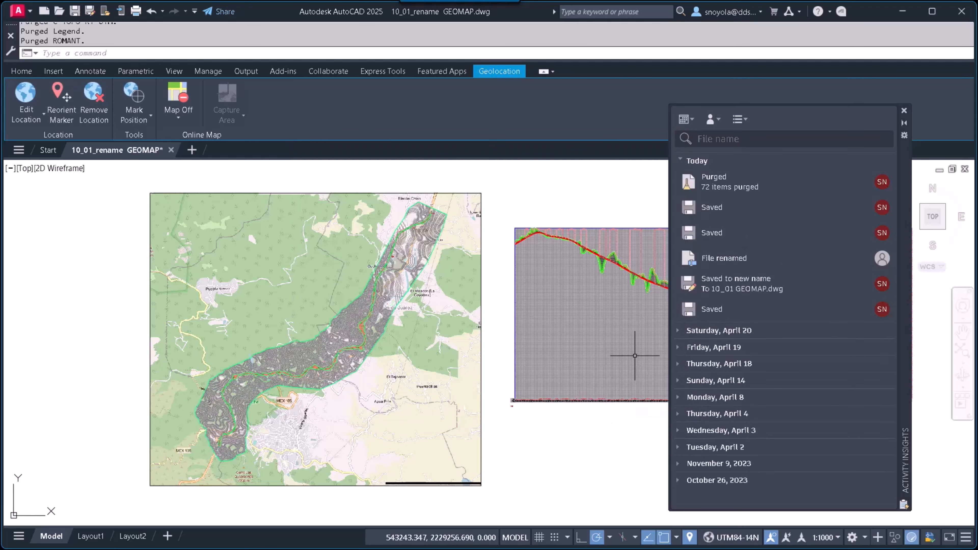
Step: Show the Activity Properties of today's Purged entry and examine the purged items by type
click(713, 191)
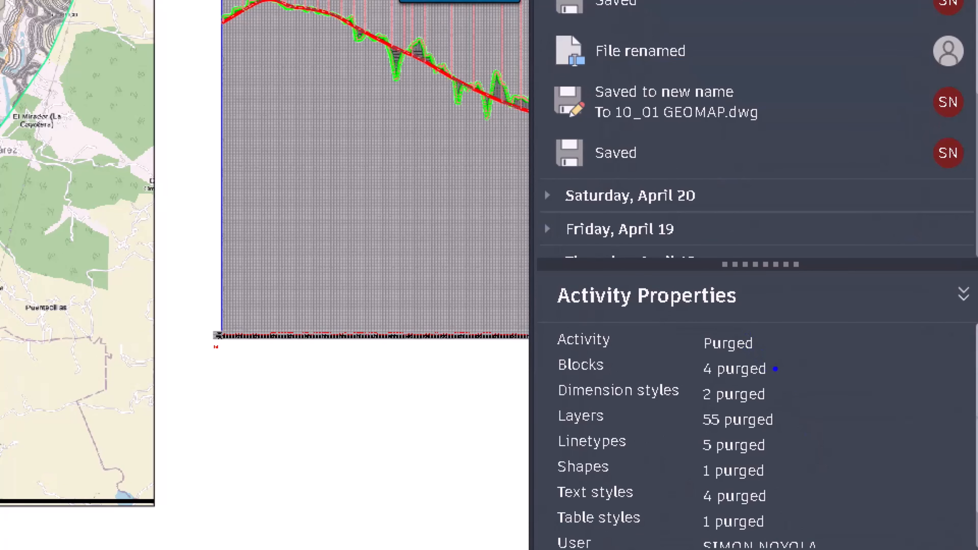
drag(776, 369, 796, 354)
drag(761, 395, 793, 377)
drag(750, 423, 791, 400)
drag(749, 451, 818, 414)
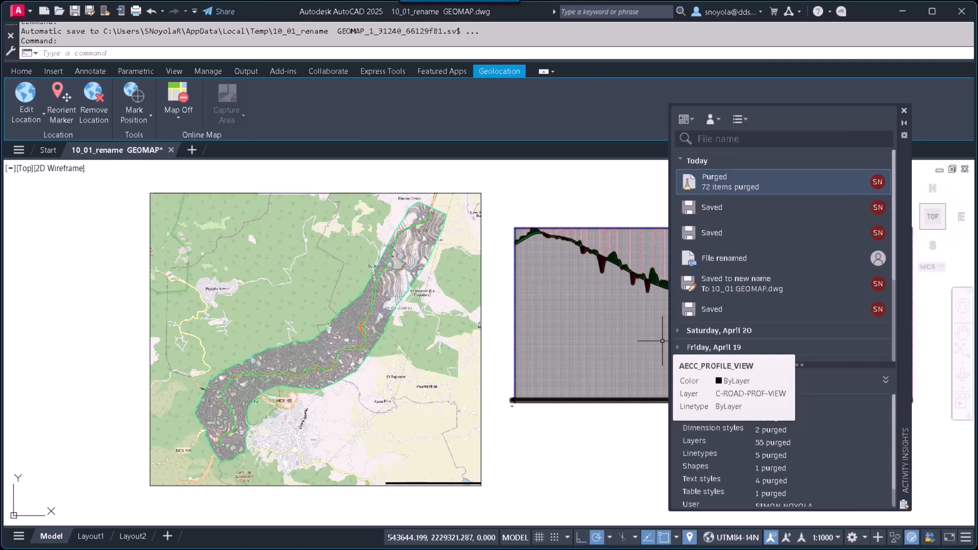
Step: Look up the Activity Insights Location path in the file settings of Options and close the dialog without changes
right_click(503, 187)
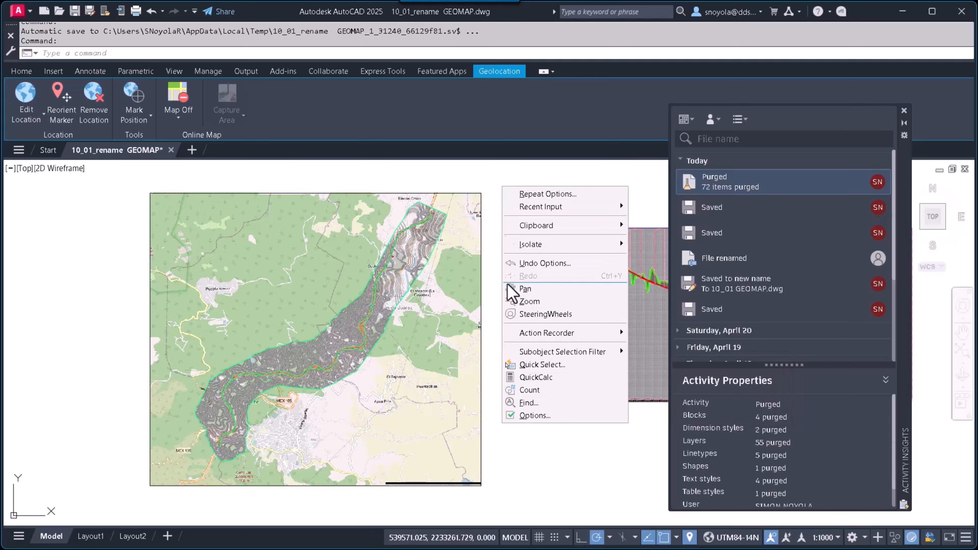
click(544, 416)
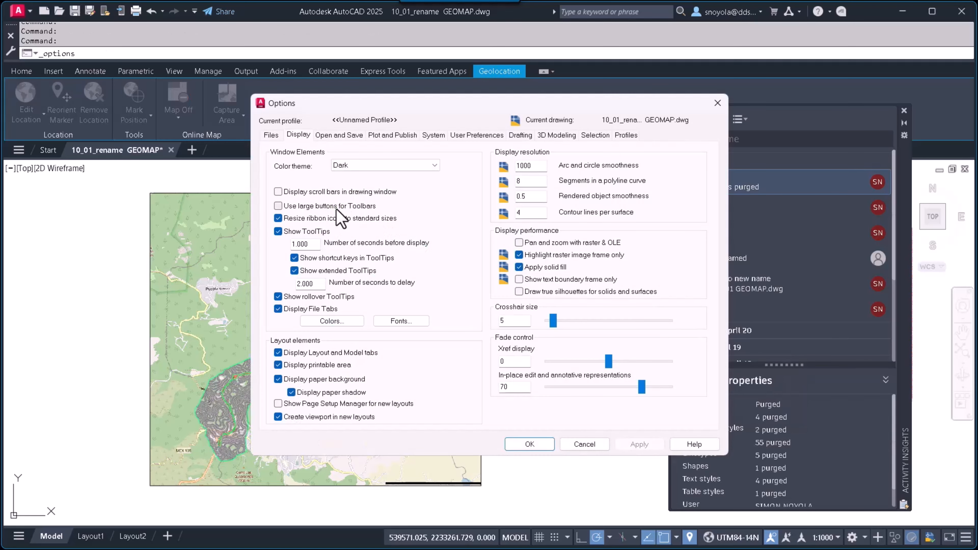
click(271, 135)
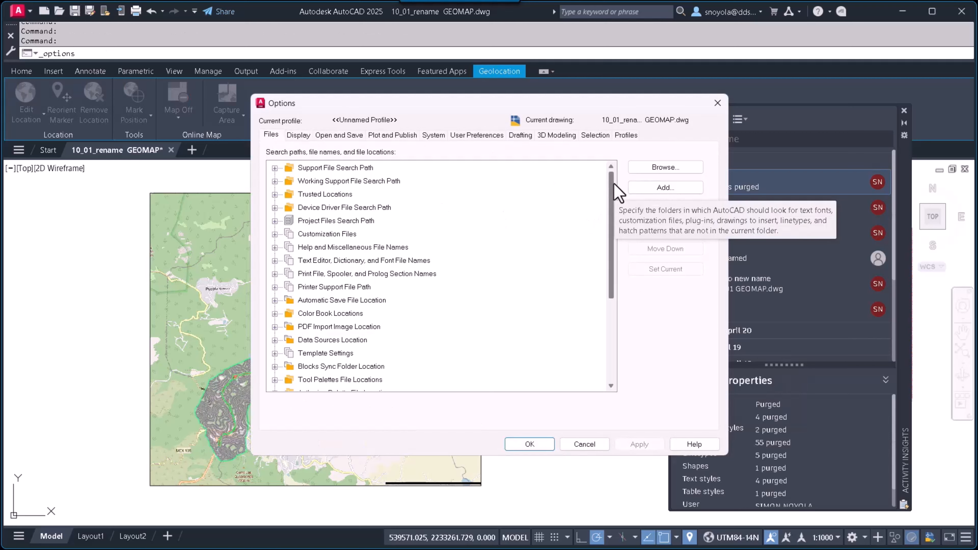
drag(614, 183, 621, 333)
click(275, 380)
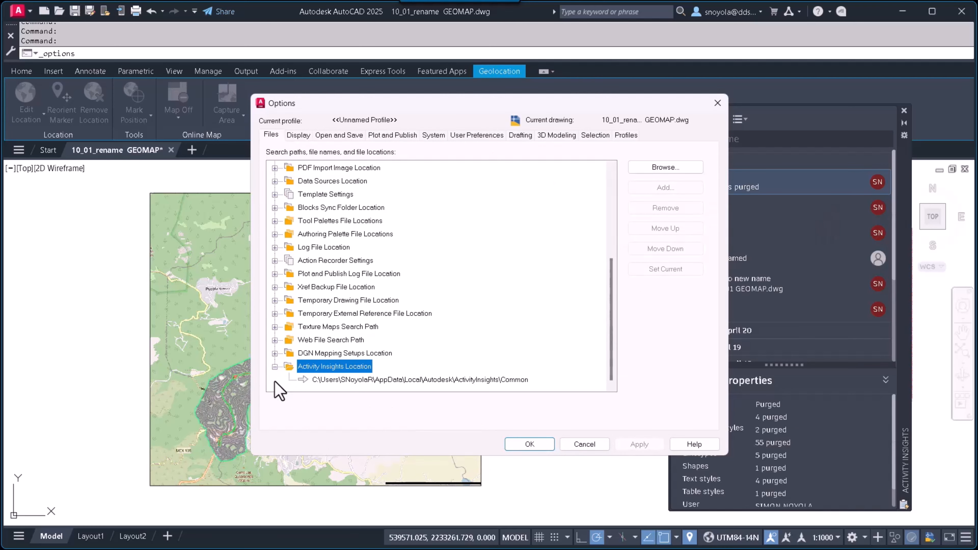
click(348, 381)
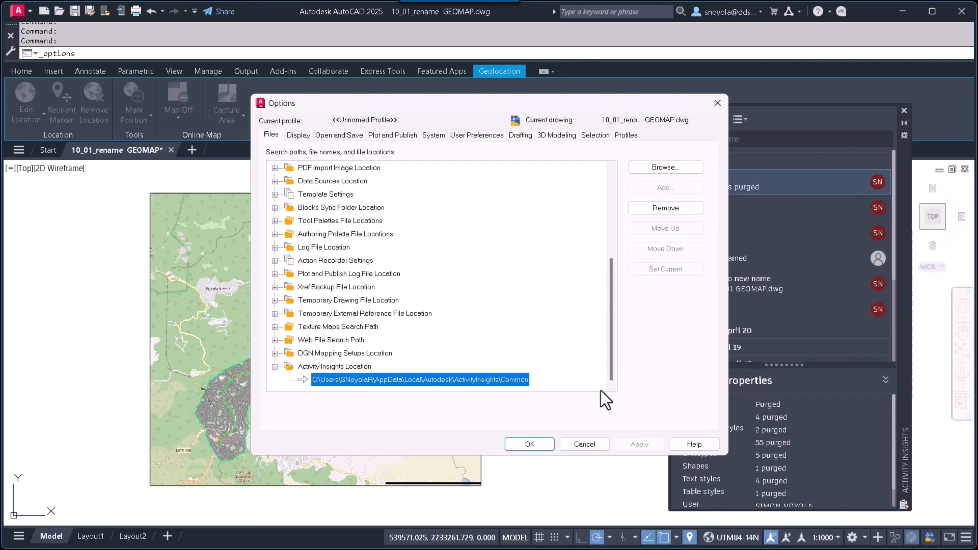
click(598, 447)
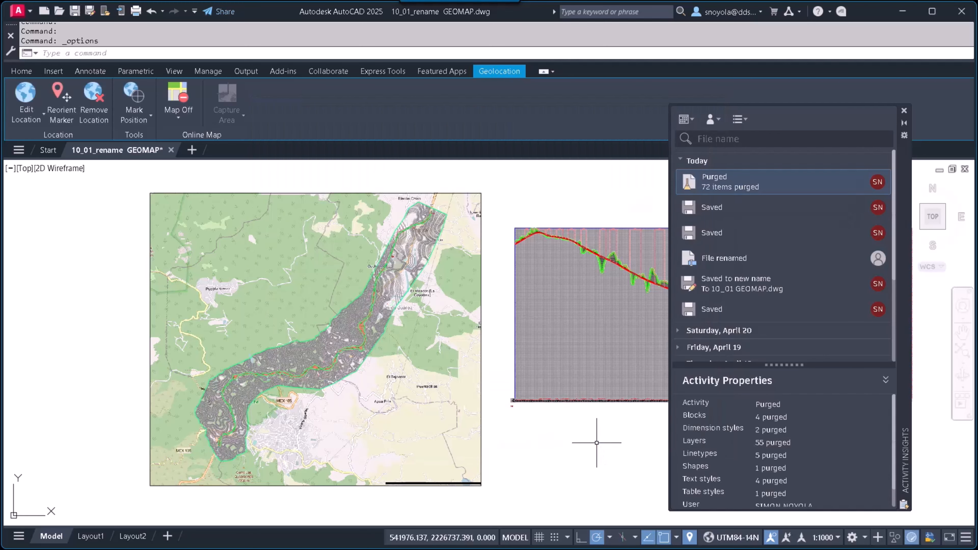
mouse_move(599, 384)
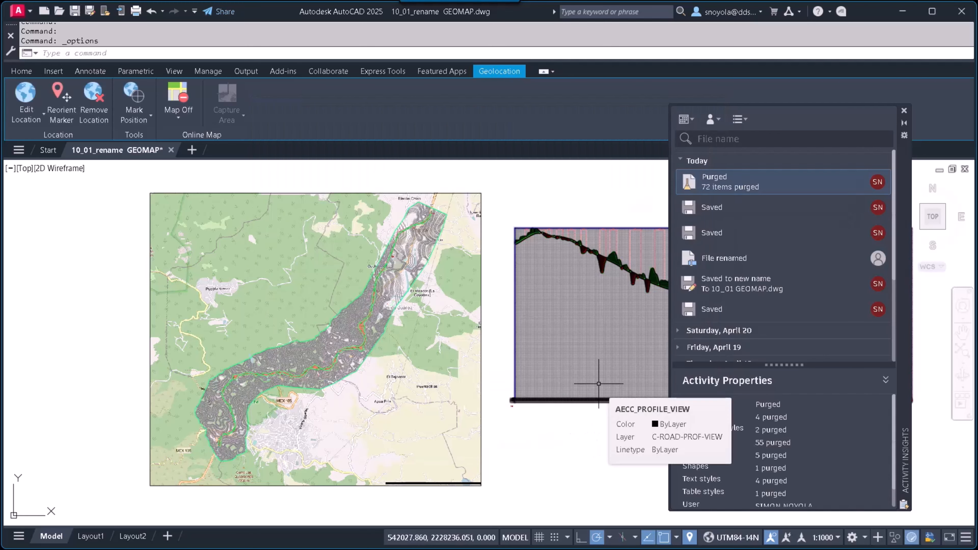